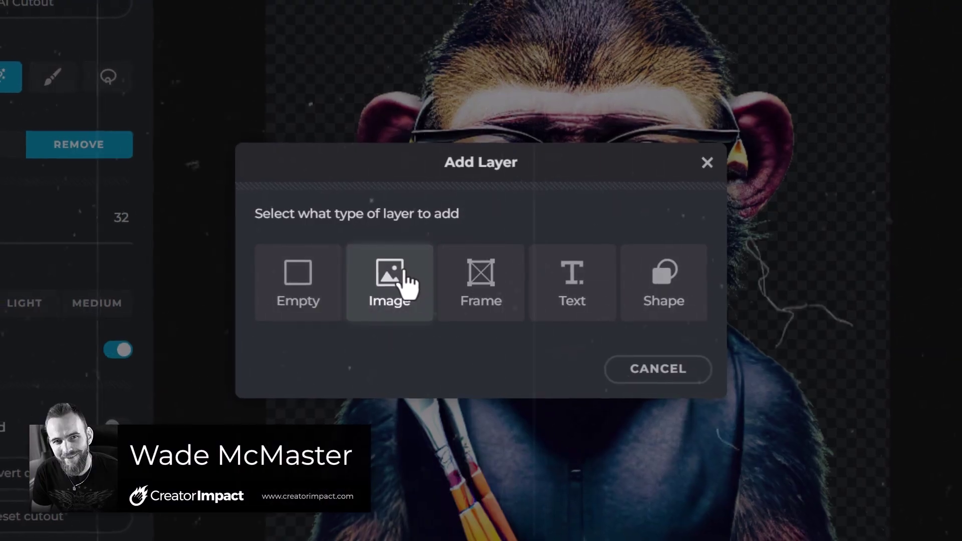
Step: Add an image layer to the monkey cutout using the dark green futuristic city picture from a Midjourney archive folder
left_click(404, 282)
scroll(404, 269, "down", 5)
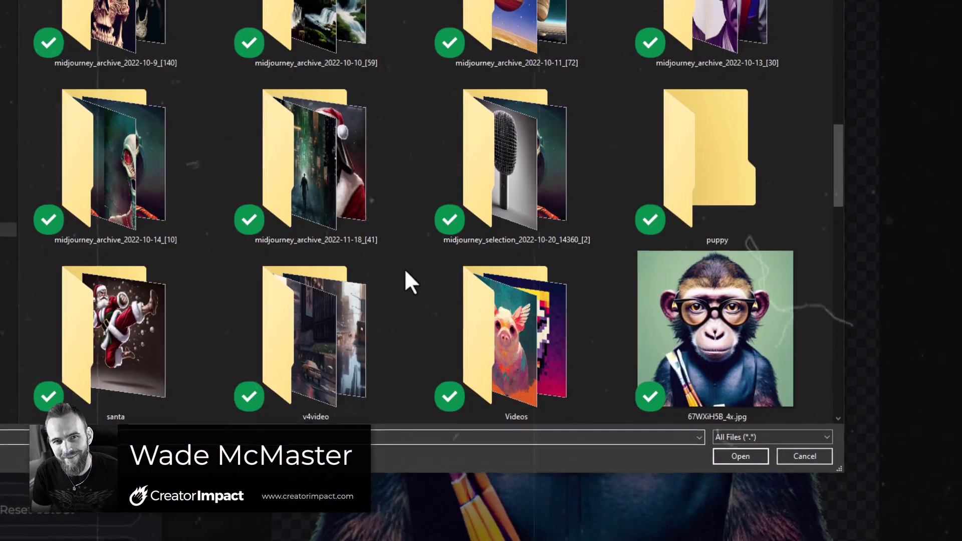
scroll(333, 98, "up", 2)
double_click(333, 98)
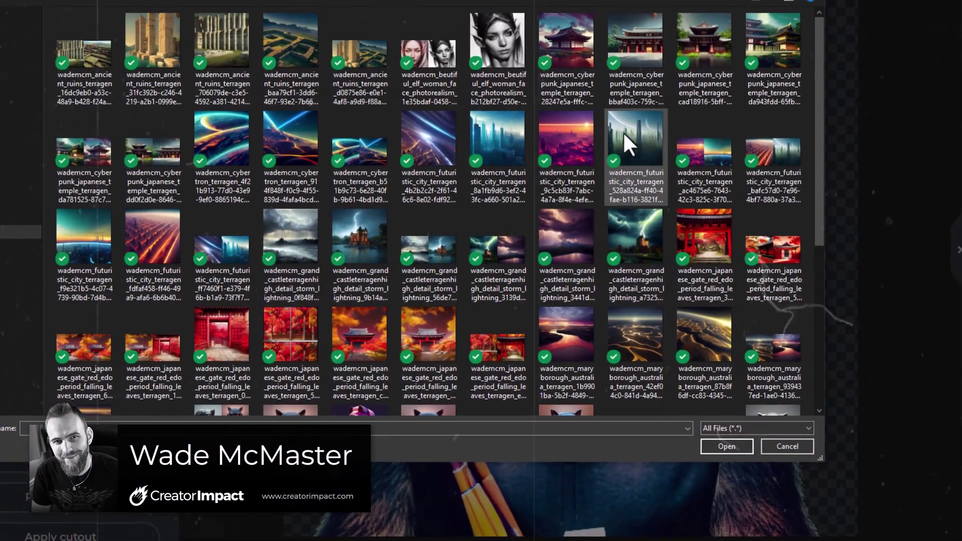
double_click(637, 137)
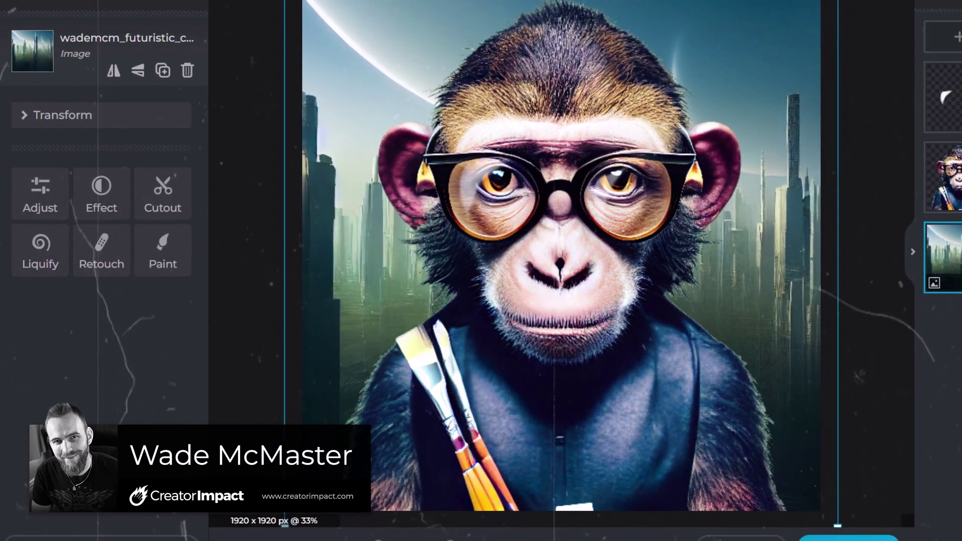
Step: Apply the Pear filter from the Shades effects to the monkey portrait and browse the remaining filters
left_click(959, 36)
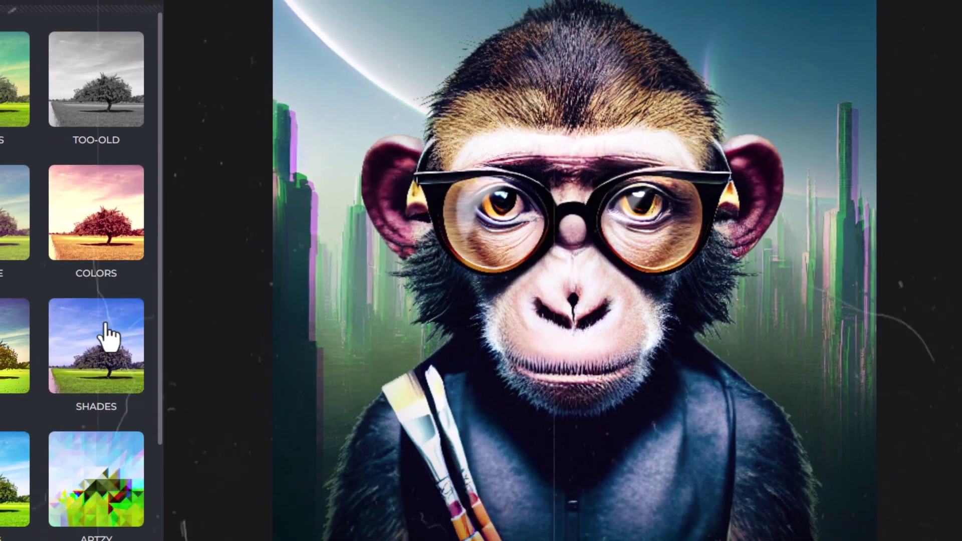
left_click(108, 336)
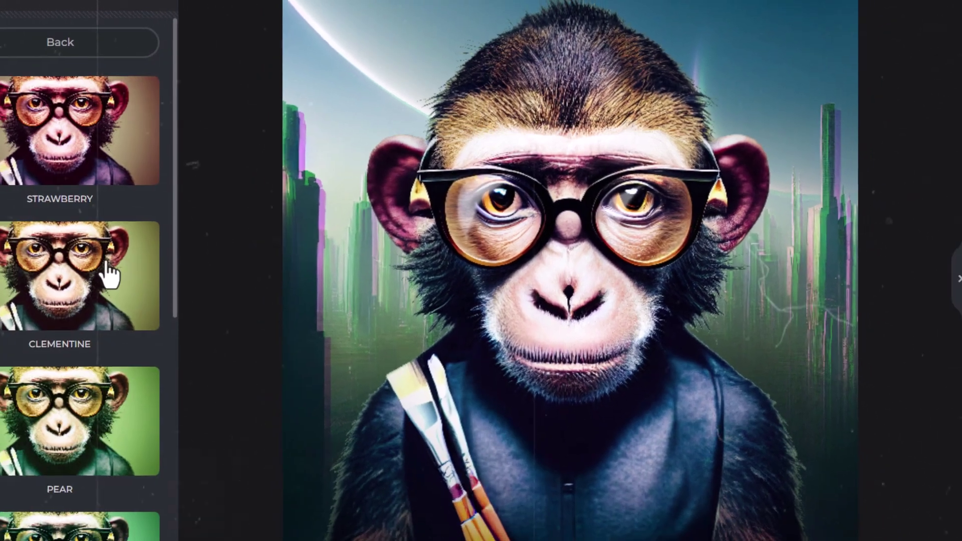
left_click(104, 461)
scroll(135, 301, "down", 5)
Step: Brush away leftover background beside the elf portrait's ear and hair with a 109 px Remove brush without softness
left_click_drag(441, 335, 447, 387)
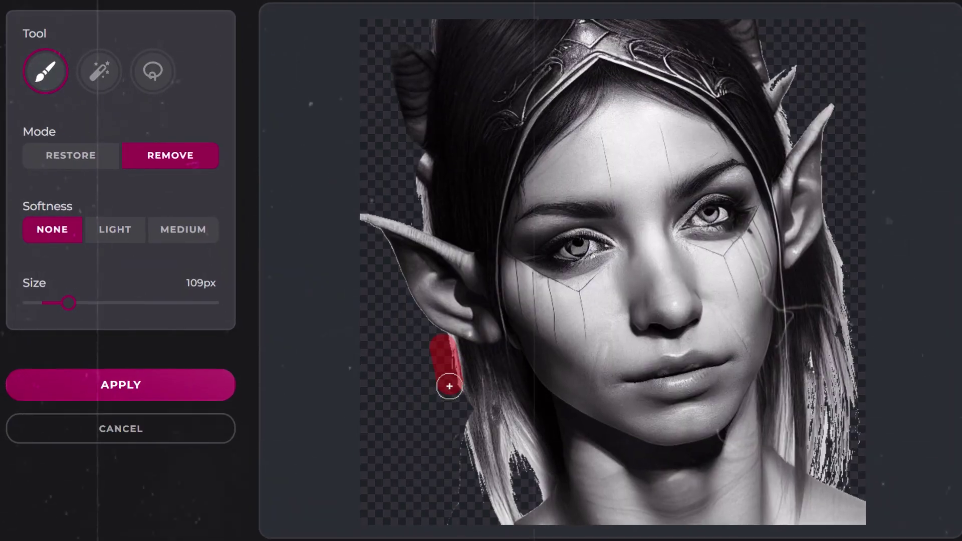
left_click_drag(812, 15, 816, 47)
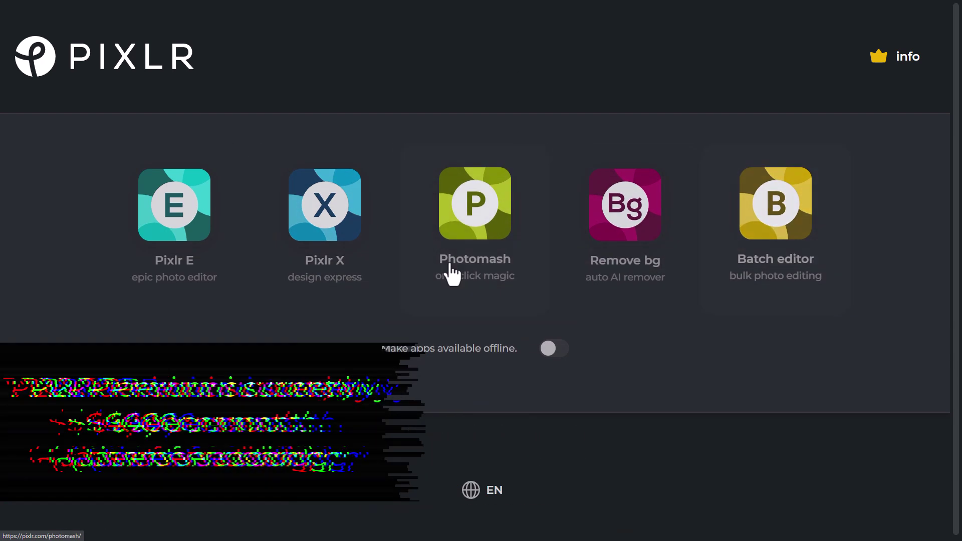
Step: Examine the Batch Editor start page and the Photomash template gallery, and return to the Pixlr app overview
left_click(783, 253)
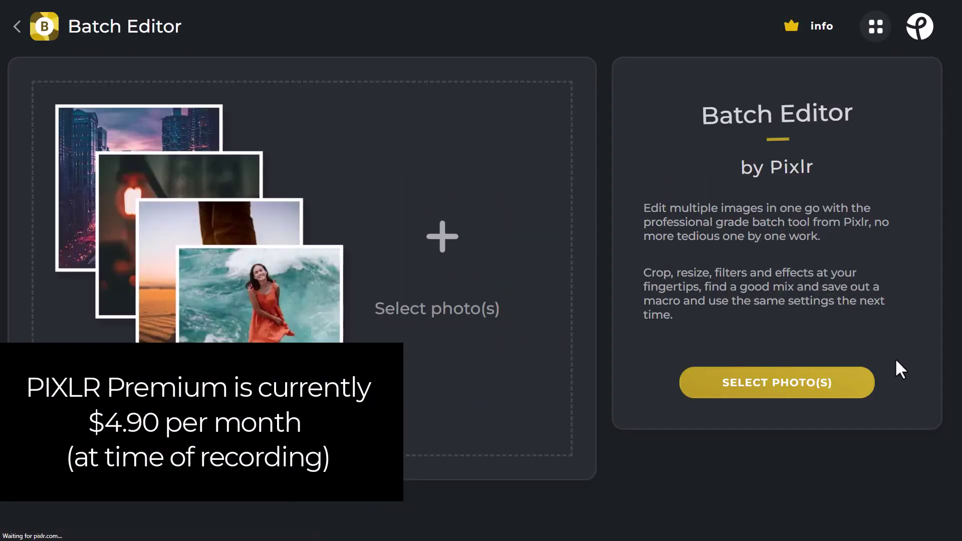
left_click(14, 30)
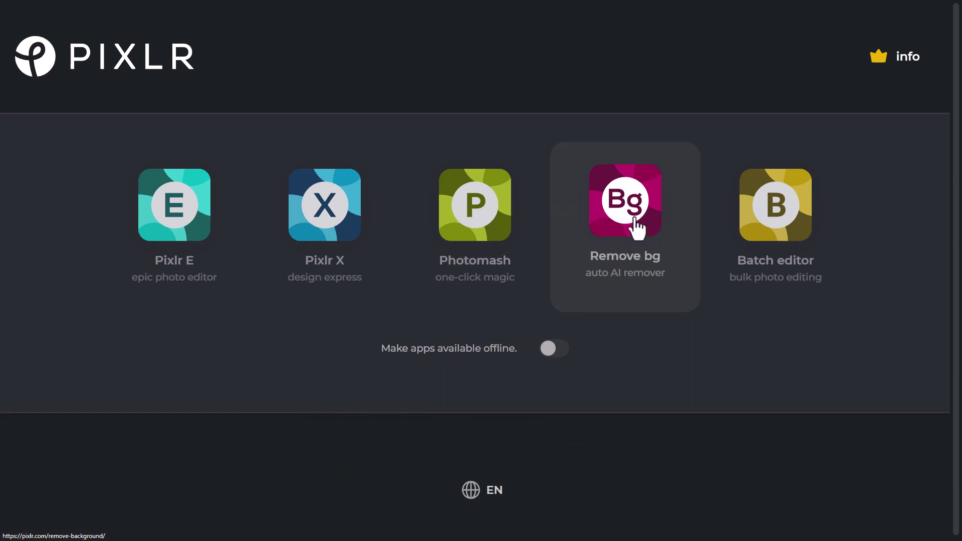
left_click(467, 208)
scroll(362, 284, "down", 1)
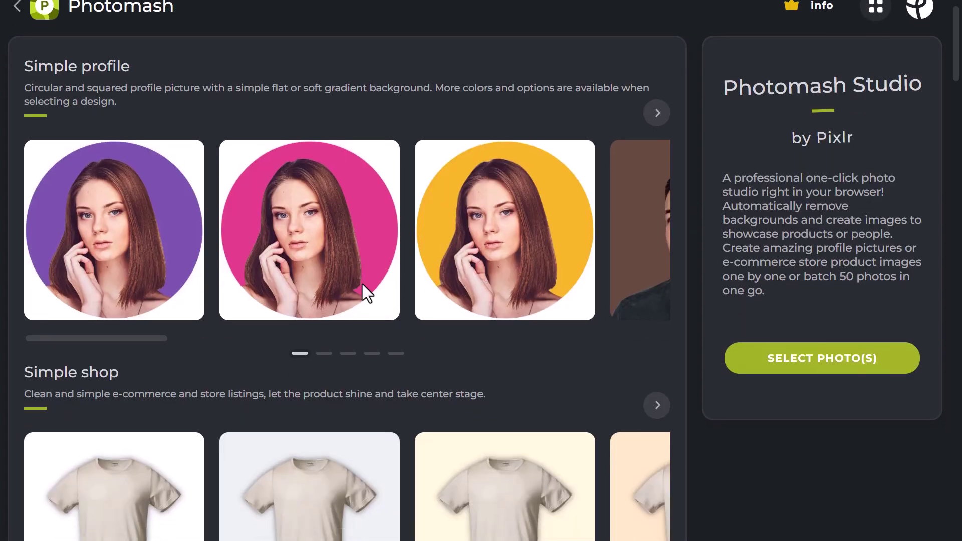
scroll(362, 283, "down", 4)
scroll(361, 288, "down", 1)
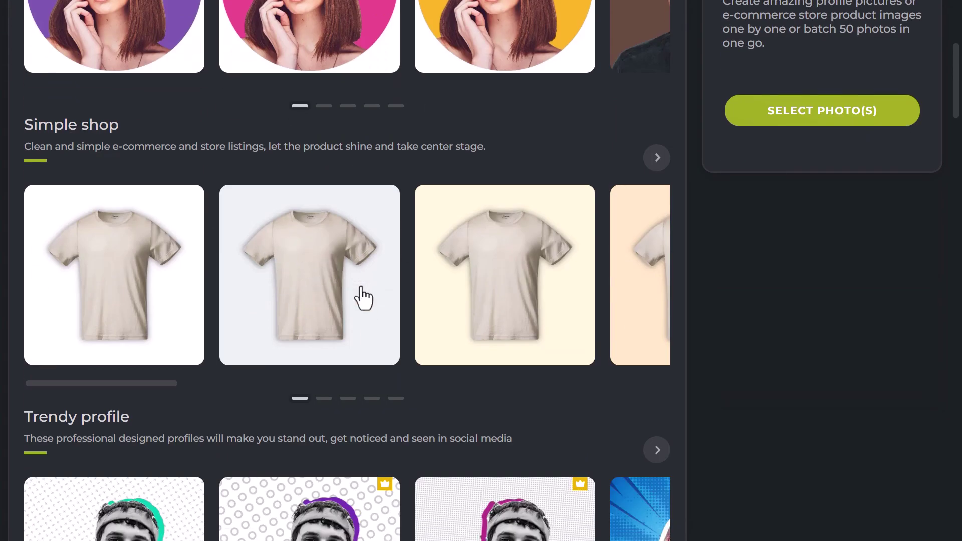
scroll(363, 298, "down", 10)
scroll(441, 396, "up", 15)
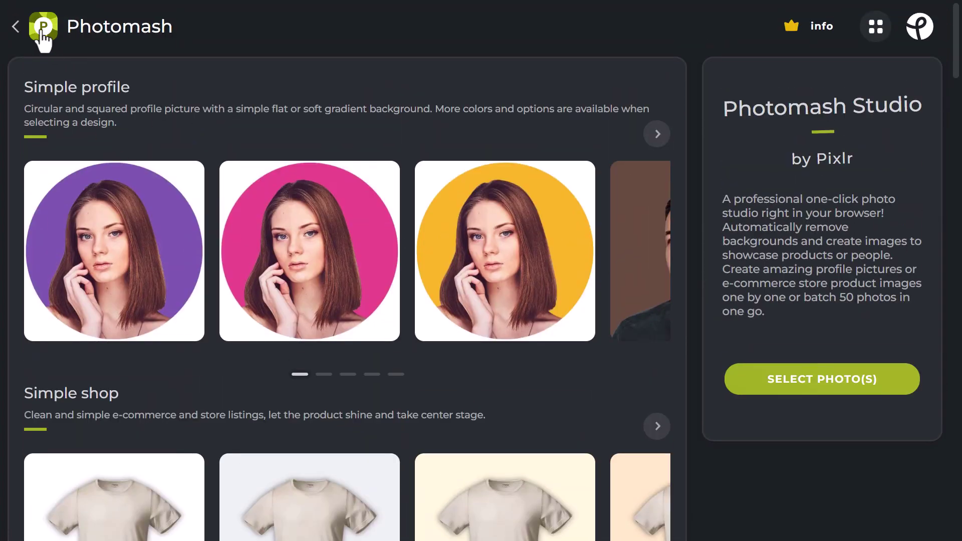
left_click(14, 24)
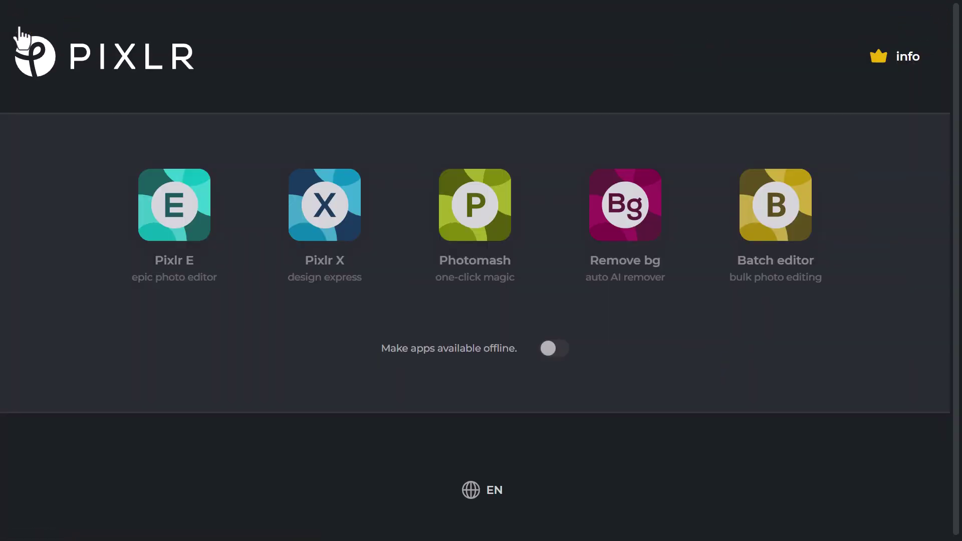
Step: Open the monkey image 67WXiH5B_4x.jpg in Pixlr X, pre-resized to Full HD at 1920 x 1920
left_click(319, 210)
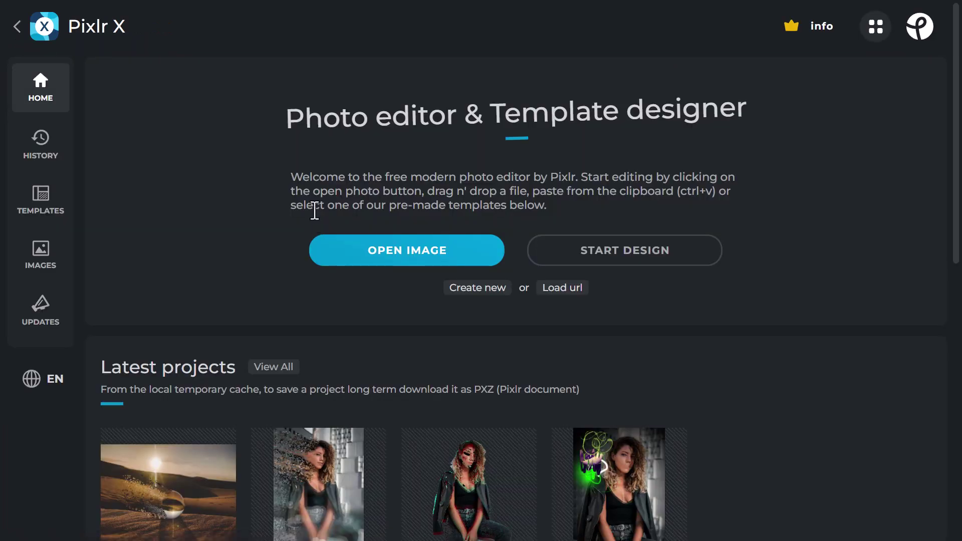
left_click(409, 257)
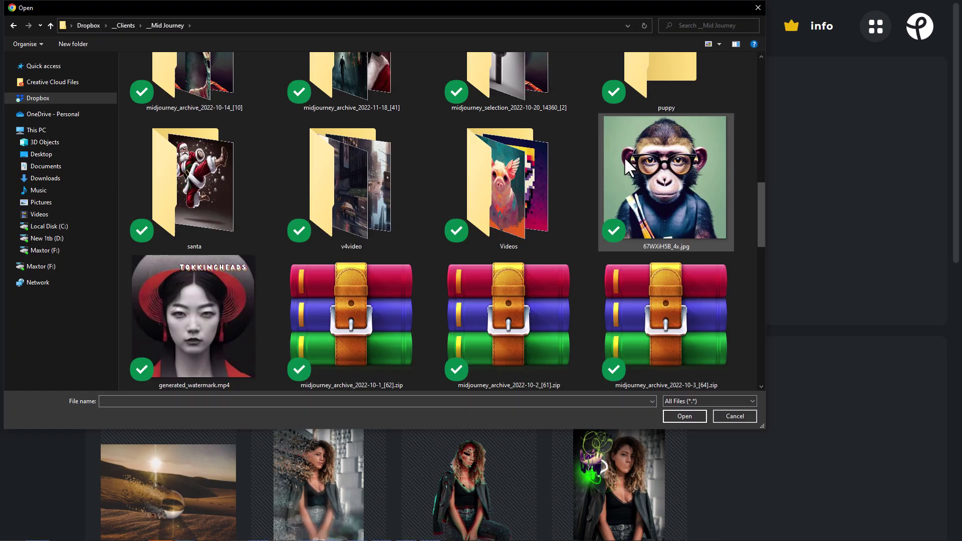
double_click(624, 157)
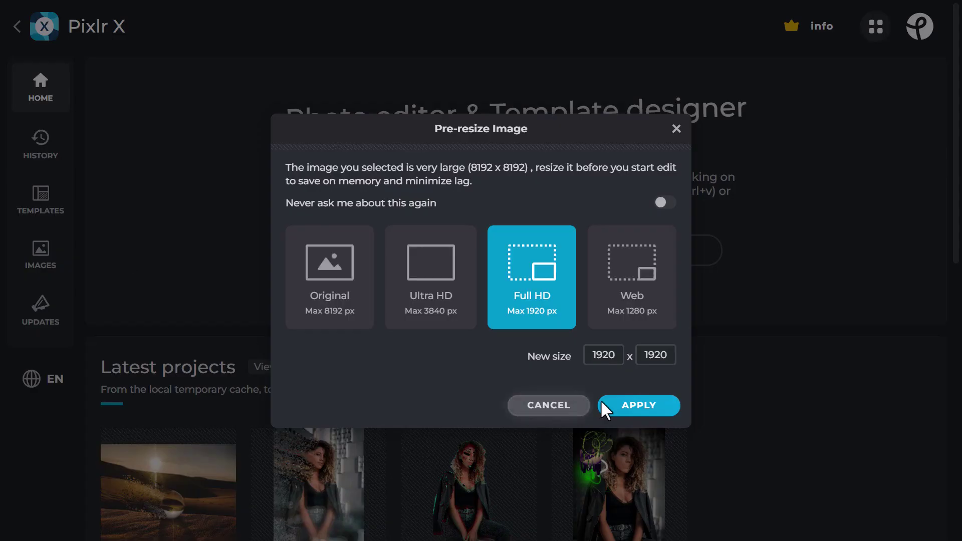
left_click(639, 406)
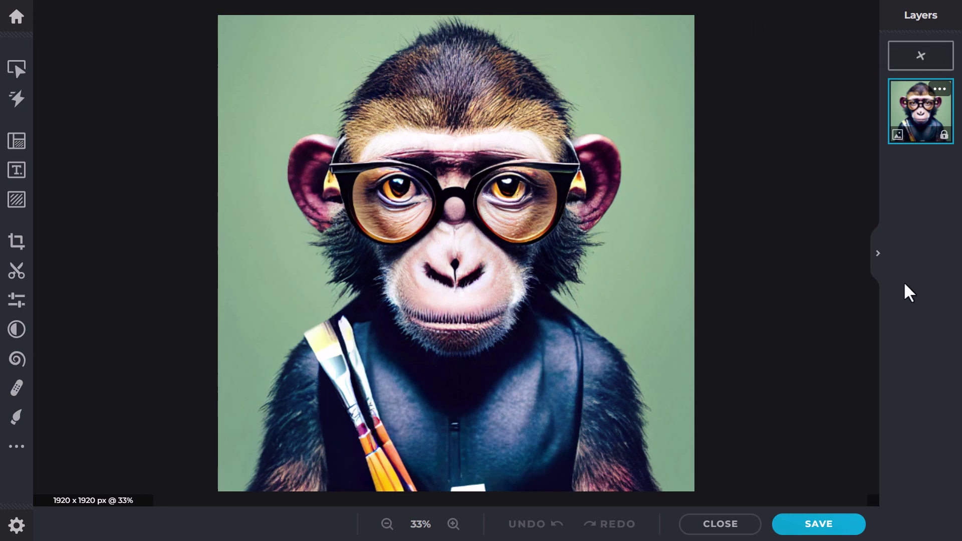
Step: Set up a white drawing brush with size 68 px, softness 40% and transparency 19%
left_click(17, 446)
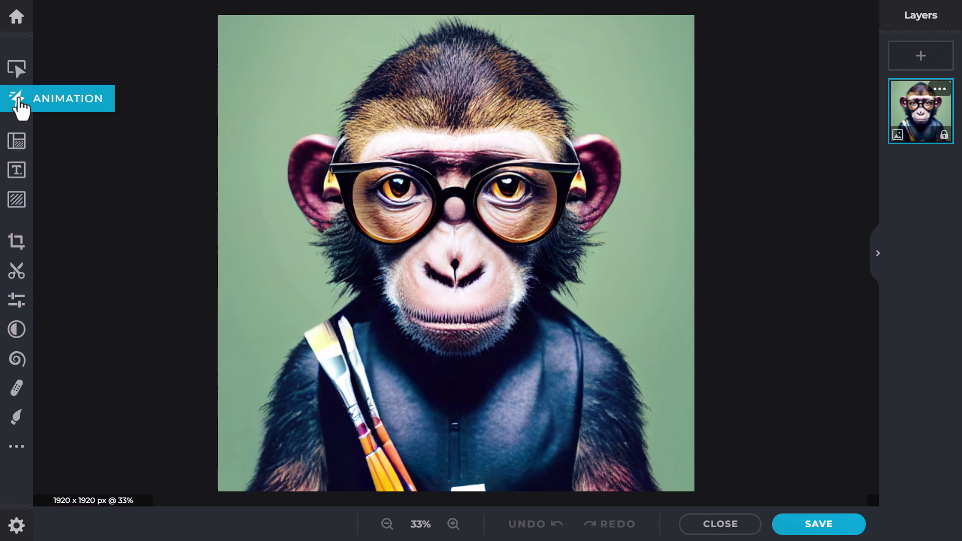
left_click(17, 418)
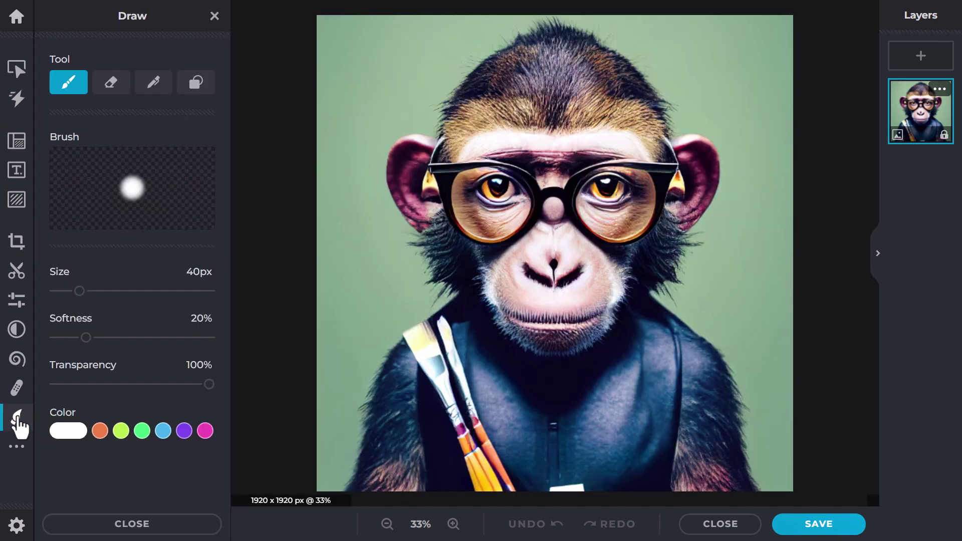
left_click(70, 432)
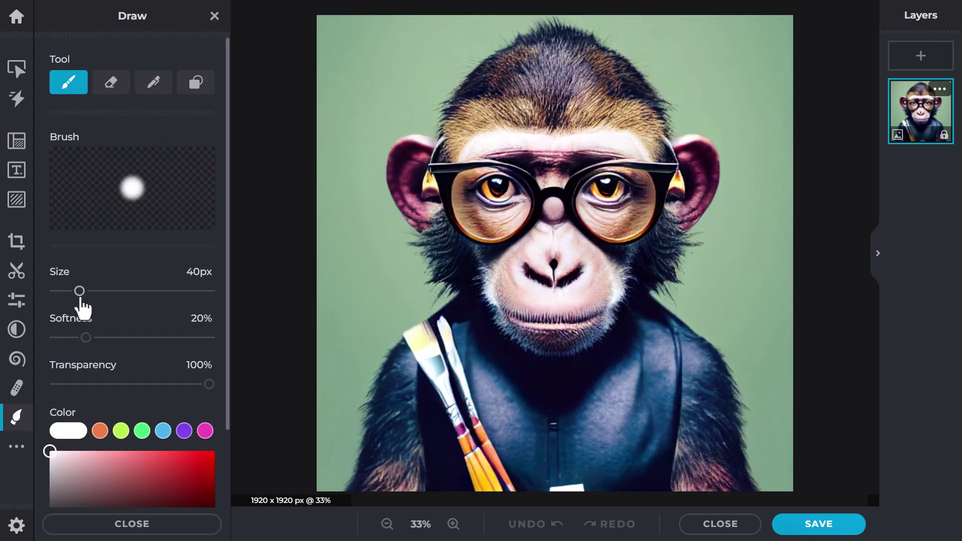
mouse_move(86, 338)
left_mouse_down()
mouse_move(125, 339)
mouse_move(55, 339)
mouse_move(117, 338)
left_mouse_up()
mouse_move(85, 291)
left_mouse_down()
mouse_move(125, 291)
mouse_move(97, 292)
left_mouse_up()
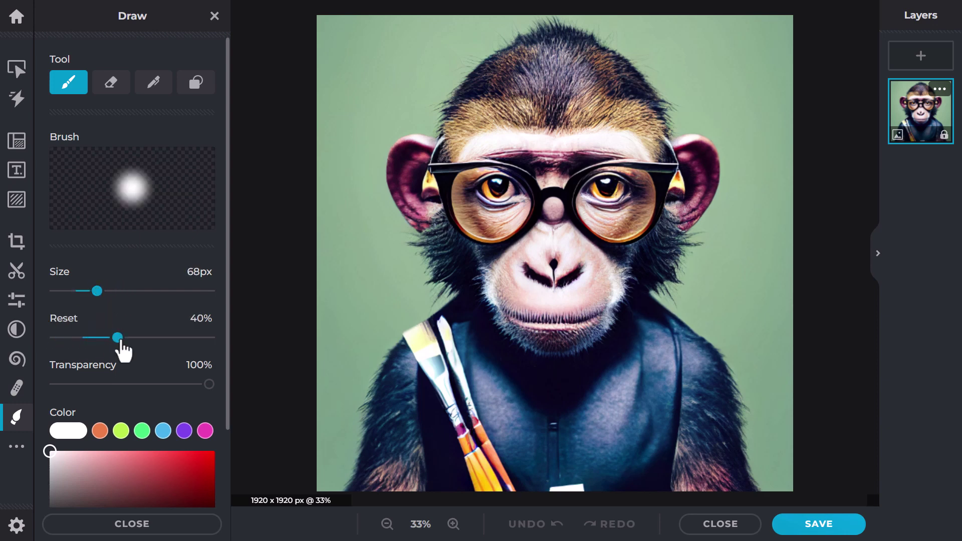
left_click_drag(79, 384, 84, 385)
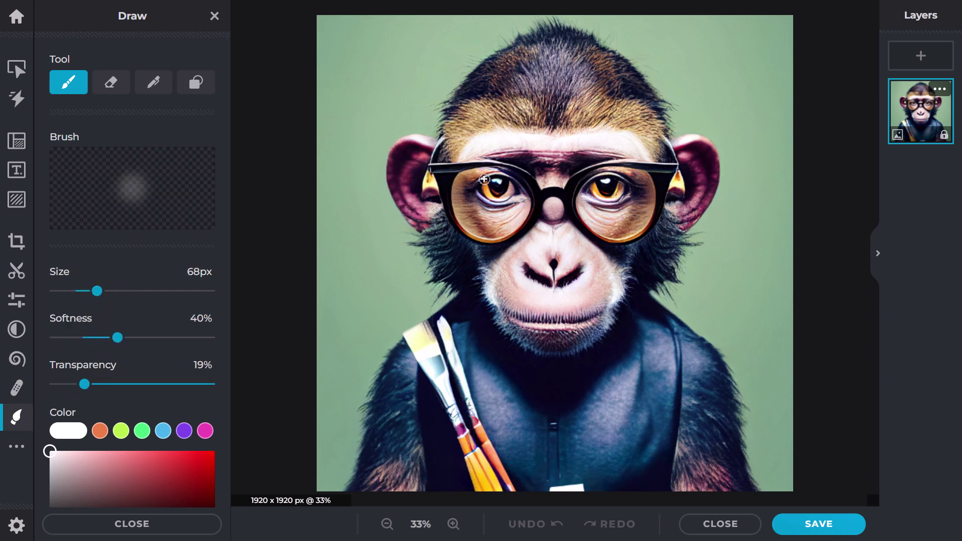
Step: Paint faint white strokes on the monkey's first glasses lens, raising the brush transparency value to 54%
left_click_drag(471, 210, 485, 172)
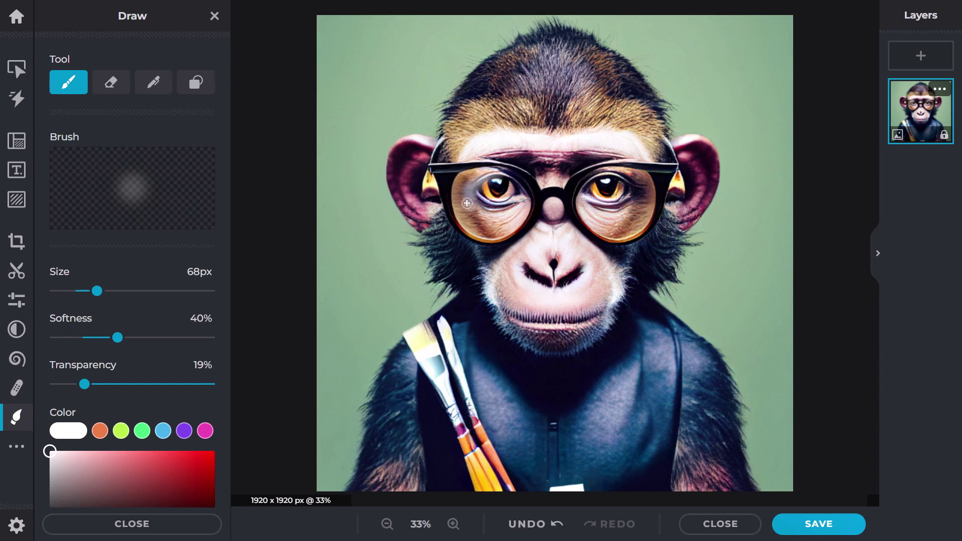
left_click_drag(84, 385, 139, 385)
left_click_drag(497, 183, 458, 216)
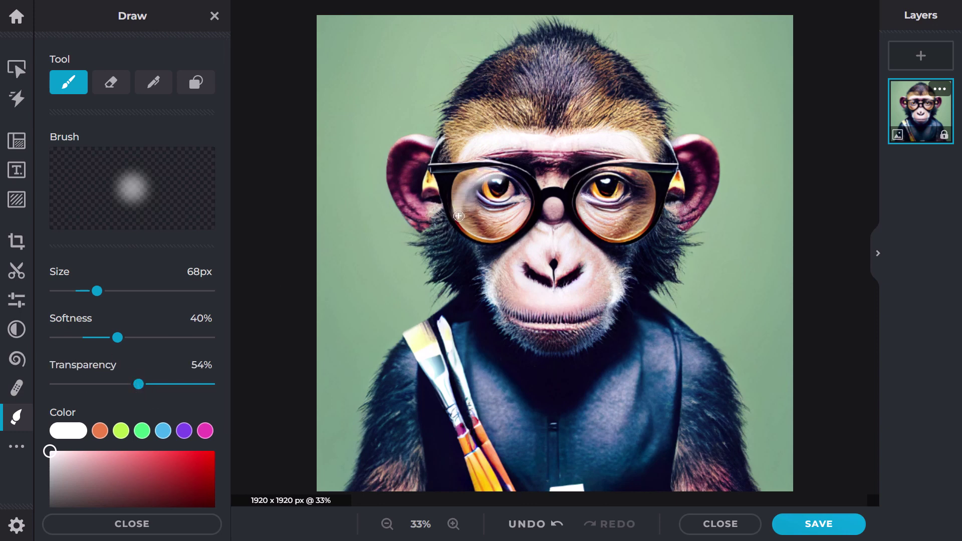
Step: Enlarge the brush to 380 px with 73% transparency and dab white glare over both glasses lenses
left_click_drag(96, 291, 146, 290)
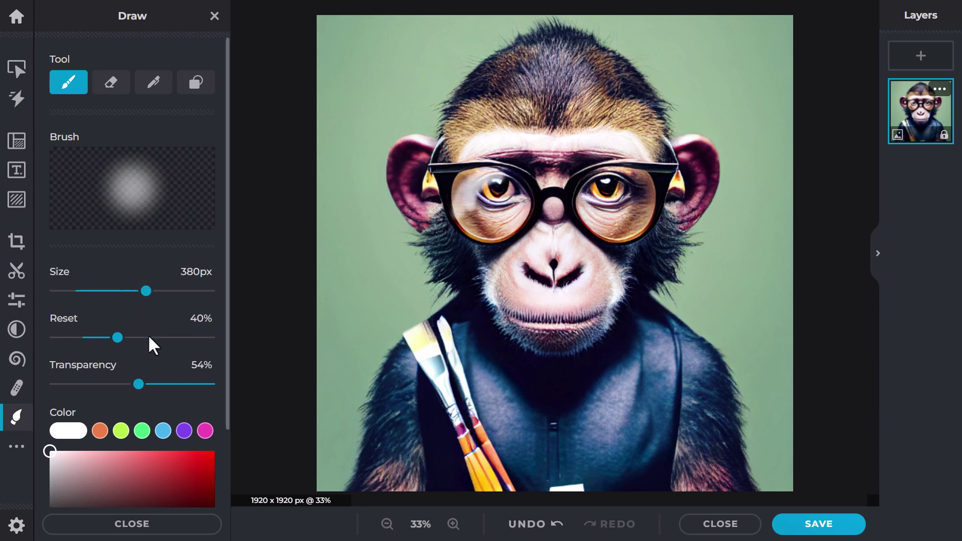
left_click_drag(141, 385, 168, 385)
left_click(474, 193)
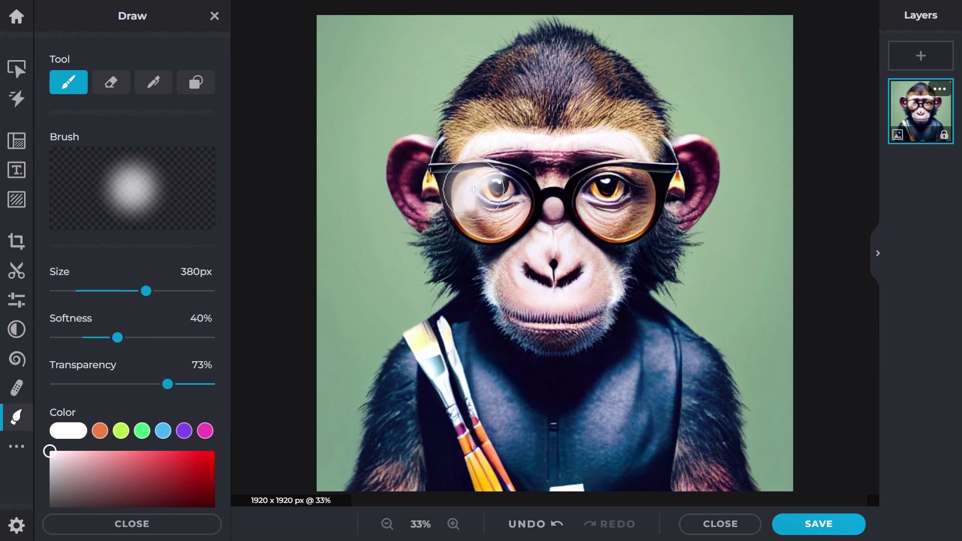
left_click(603, 197)
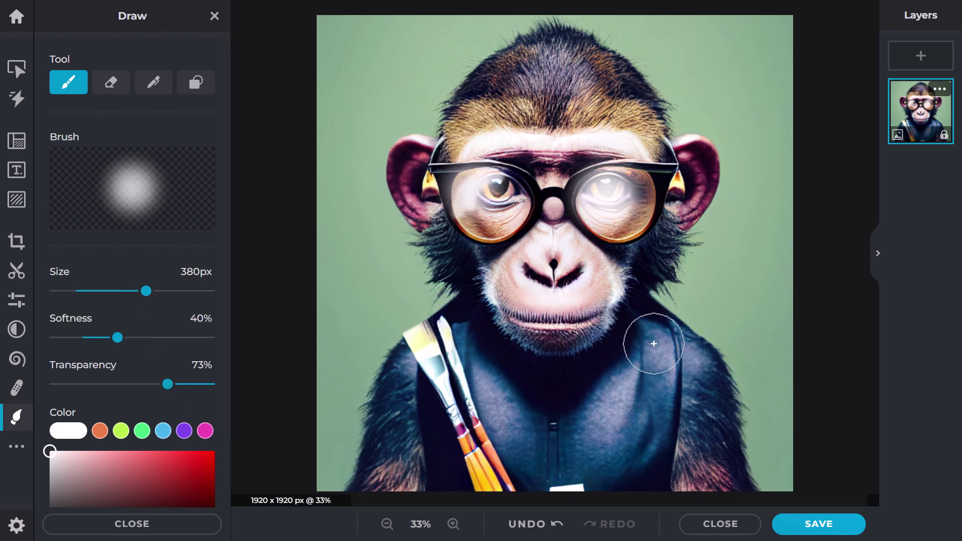
Step: Undo all the white strokes painted directly on the monkey photo
key("ctrl+z")
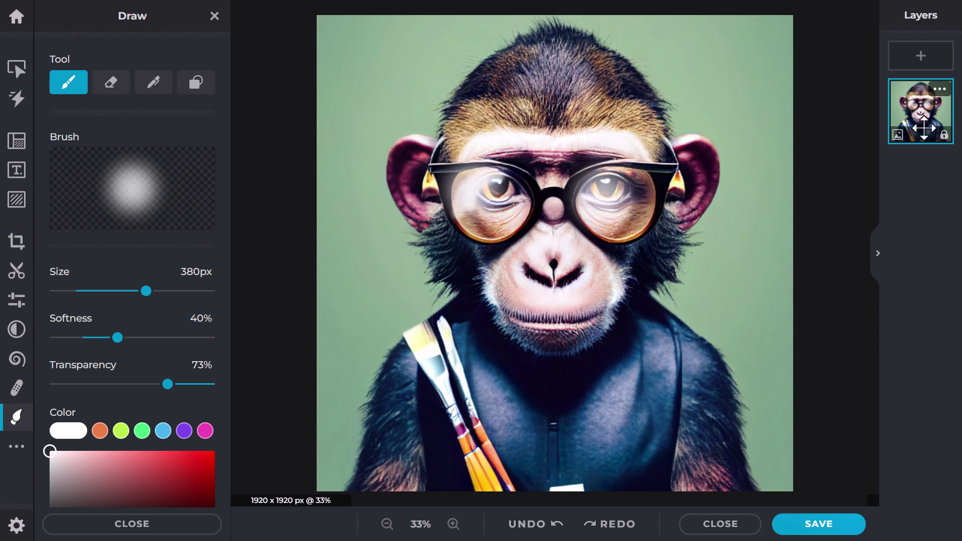
left_click(557, 531)
left_click(557, 531)
left_click(558, 531)
left_click(557, 531)
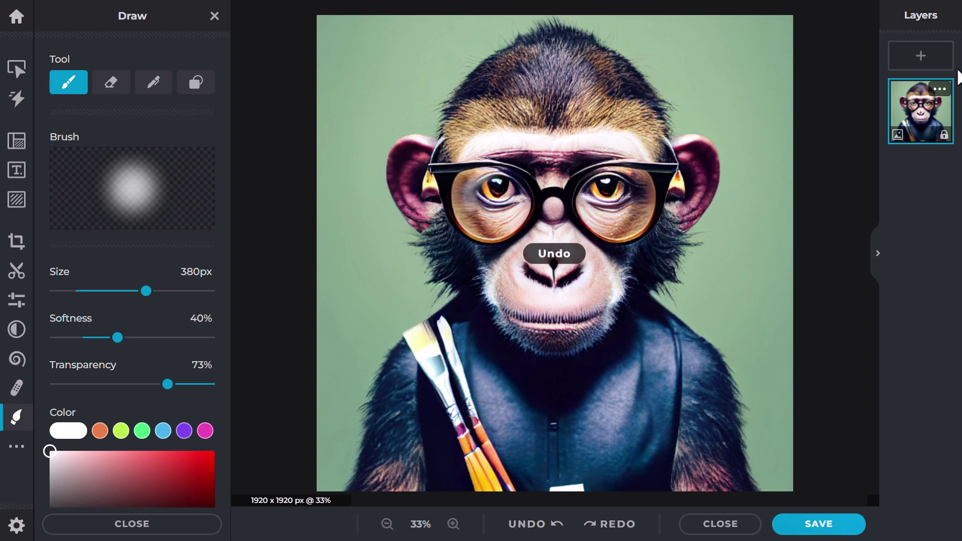
Step: Add an empty layer above the photo and dab soft white glare over both glasses lenses on it
left_click(922, 58)
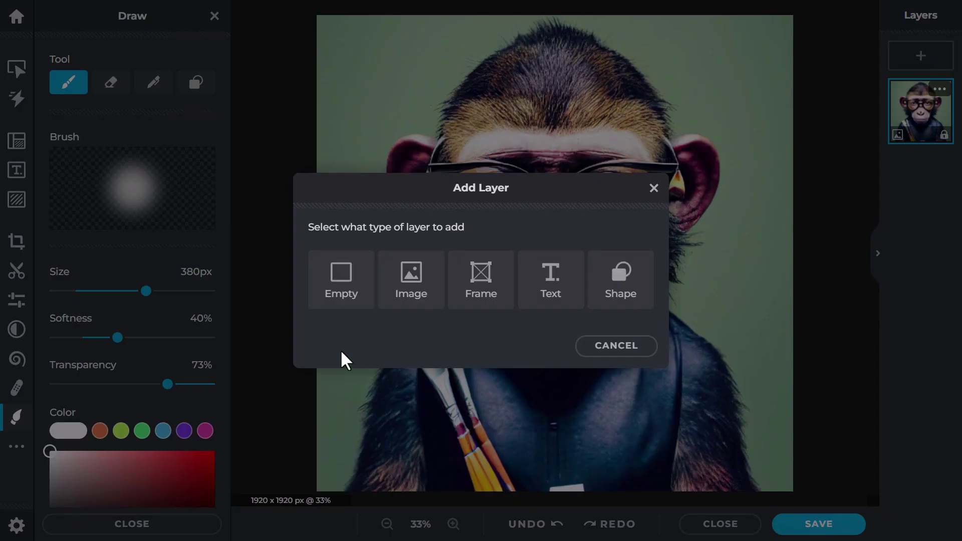
left_click(342, 278)
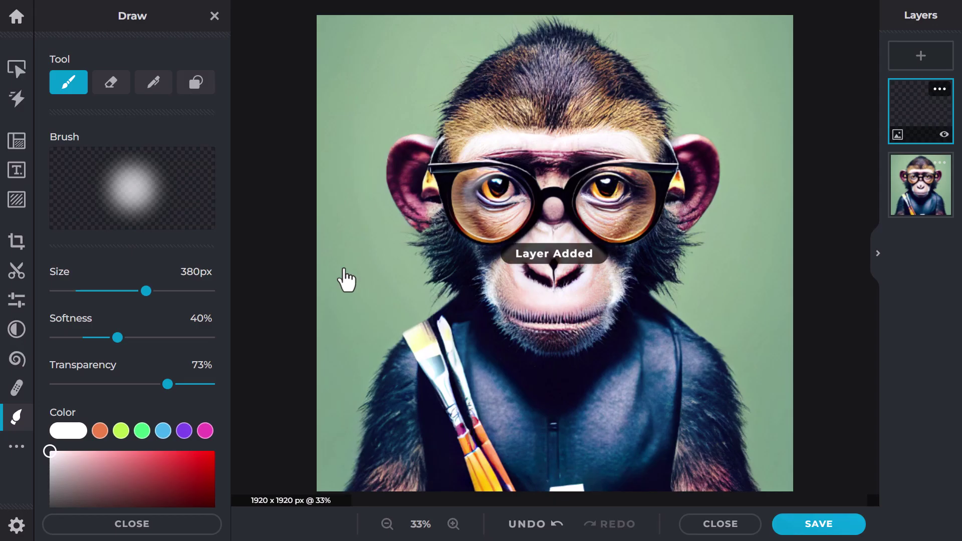
left_click(467, 199)
left_click(480, 190)
left_click(592, 190)
left_click(599, 194)
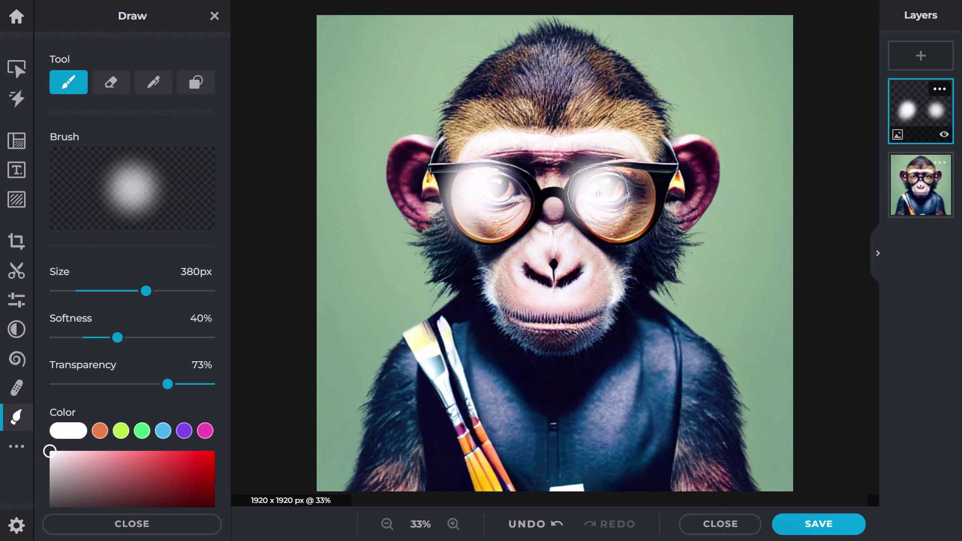
Step: Erase the white glare on both lenses down to thin crescents with a 160 px, 5% softness eraser, and set that layer's opacity to 45
mouse_move(18, 449)
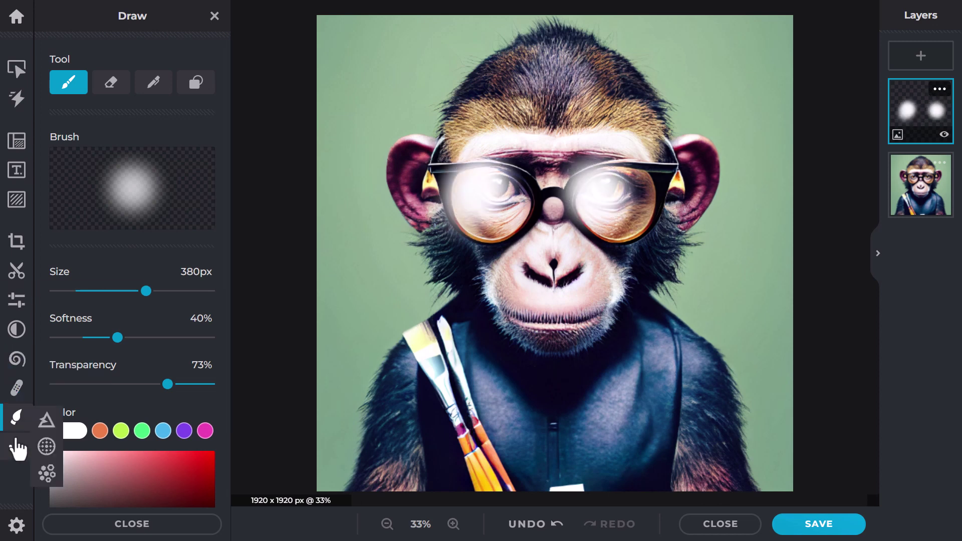
left_click(112, 83)
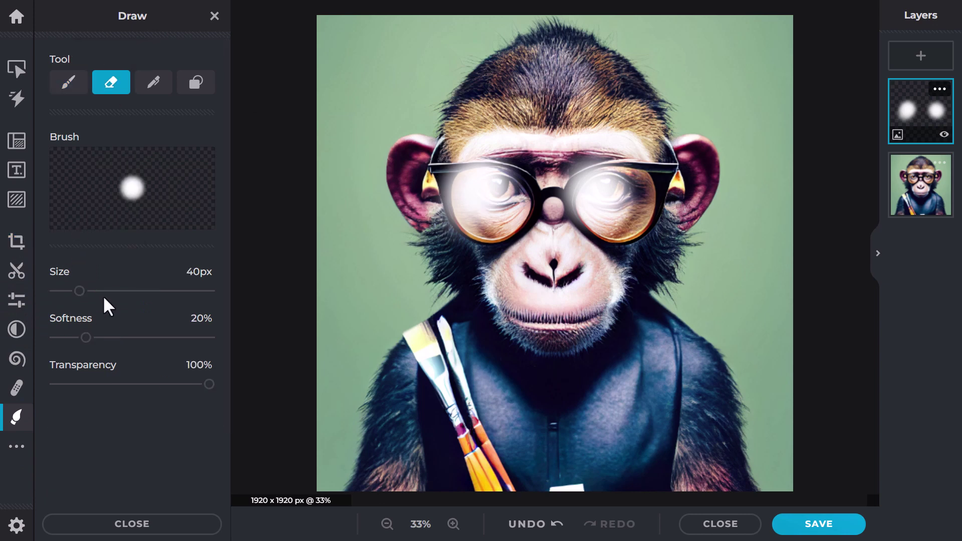
left_click_drag(79, 291, 124, 290)
left_click_drag(85, 338, 63, 337)
mouse_move(477, 184)
left_mouse_down()
mouse_move(501, 194)
mouse_move(518, 183)
mouse_move(486, 229)
mouse_move(500, 252)
mouse_move(512, 175)
mouse_move(528, 152)
mouse_move(455, 159)
mouse_move(443, 207)
mouse_move(473, 255)
left_mouse_up()
mouse_move(649, 165)
left_mouse_down()
mouse_move(673, 173)
mouse_move(630, 188)
mouse_move(632, 233)
left_mouse_up()
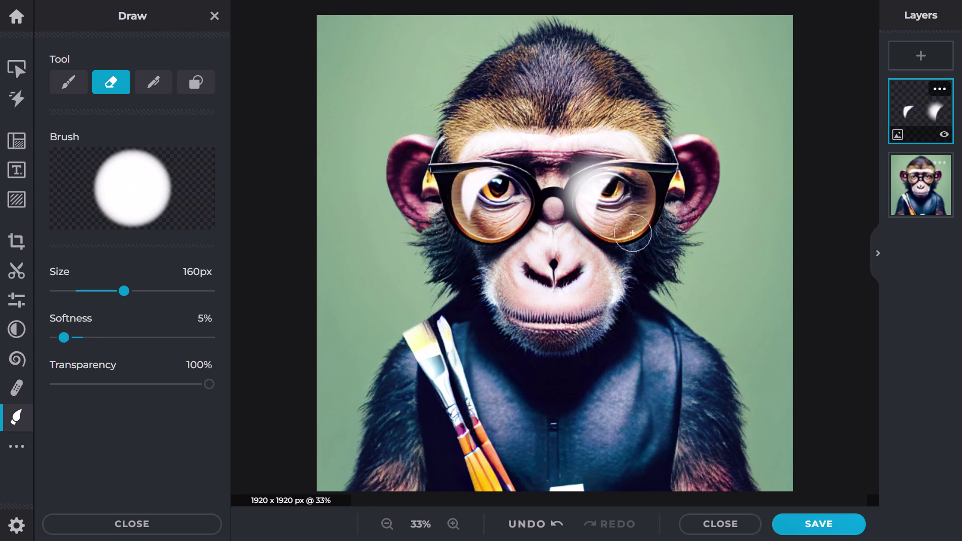
mouse_move(612, 141)
left_mouse_down()
mouse_move(566, 191)
mouse_move(576, 233)
mouse_move(593, 256)
mouse_move(652, 177)
mouse_move(636, 153)
mouse_move(583, 169)
left_mouse_up()
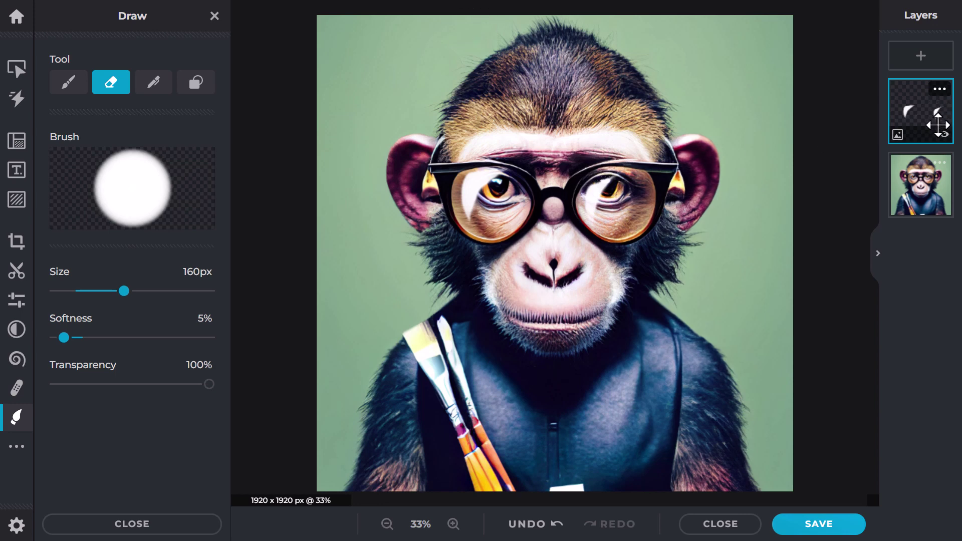
left_click(938, 90)
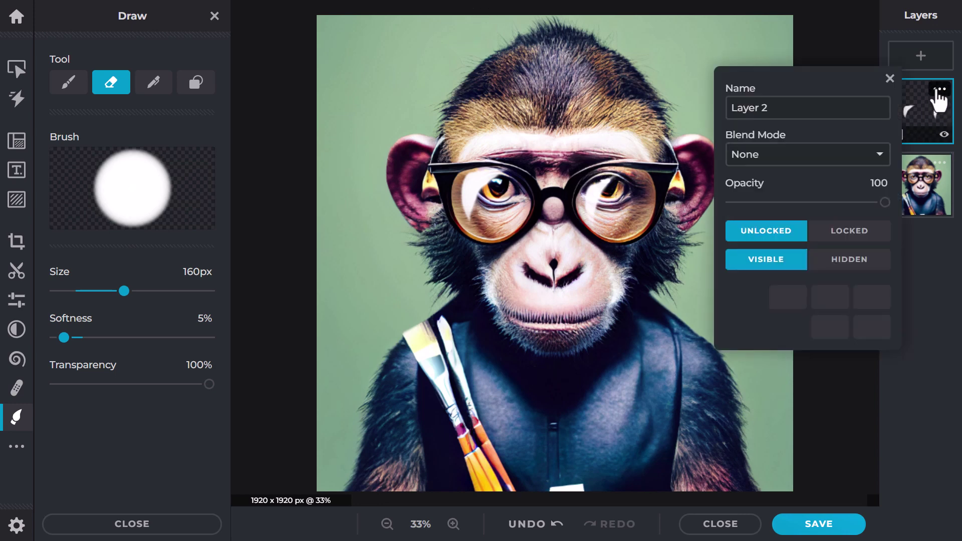
mouse_move(804, 203)
left_mouse_down()
mouse_move(776, 203)
mouse_move(802, 203)
left_mouse_up()
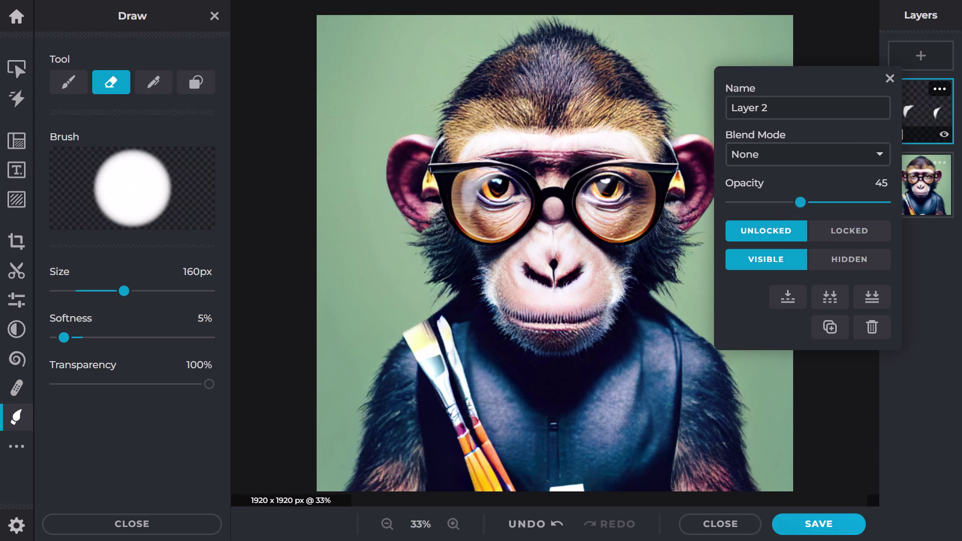
Step: Remove the green background from the monkey layer with Magic Cutout, after trying and undoing an AI Cutout
left_click(926, 185)
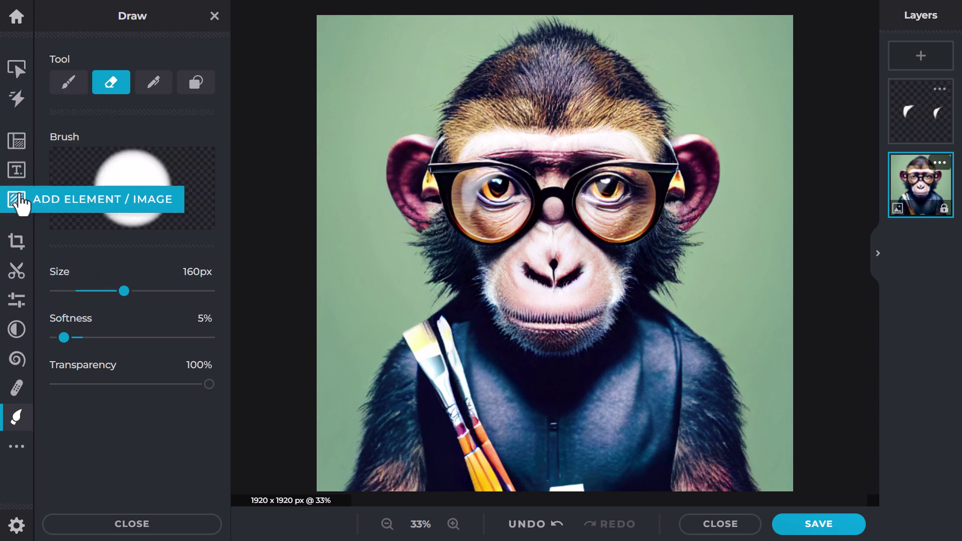
left_click(22, 279)
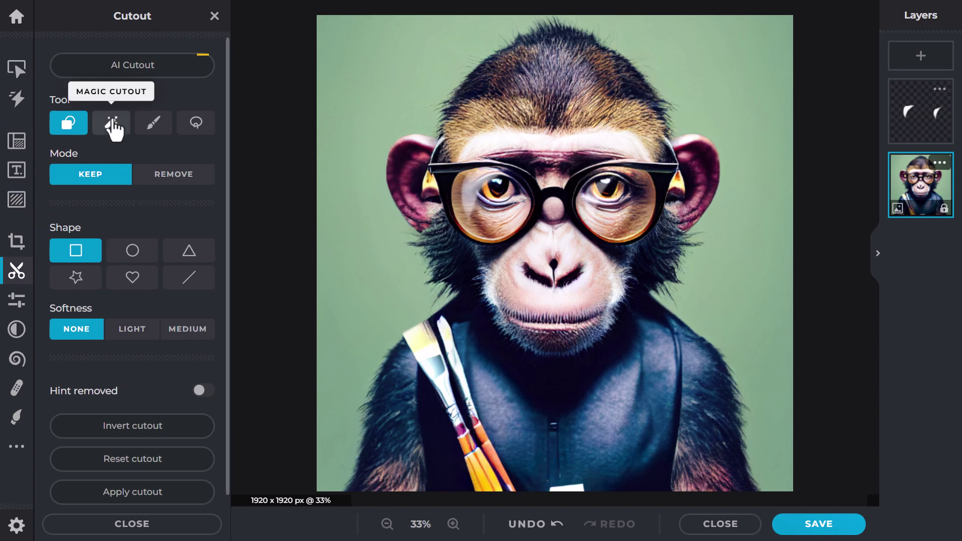
left_click(171, 65)
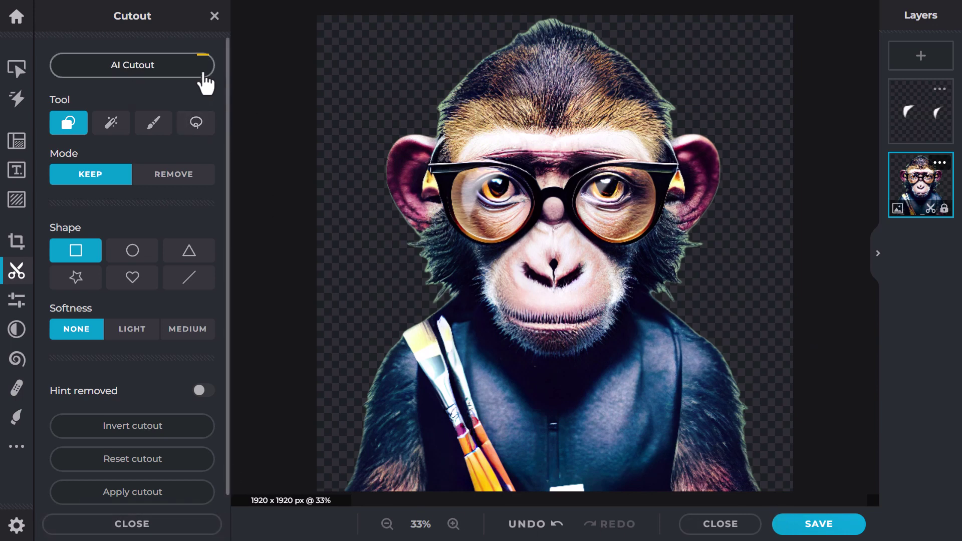
key("ctrl+z")
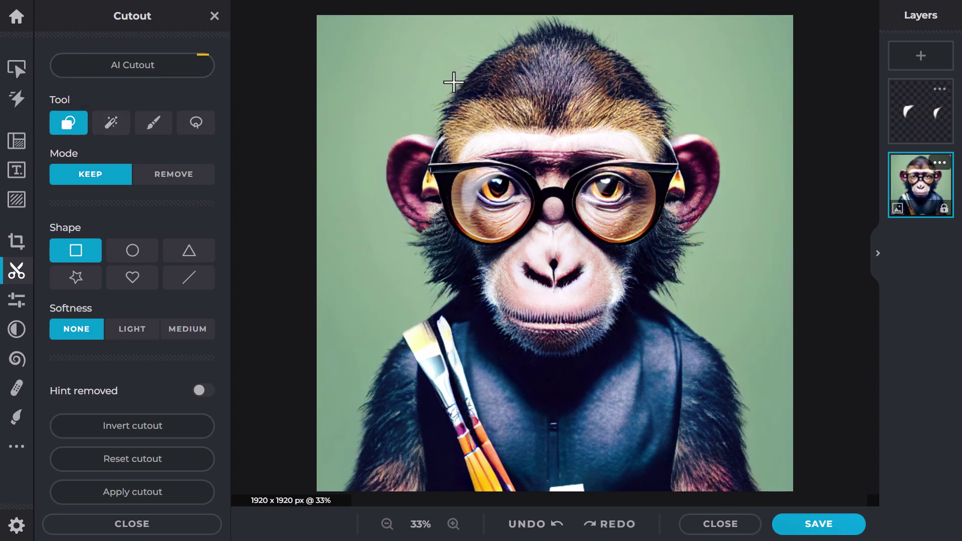
left_click(115, 127)
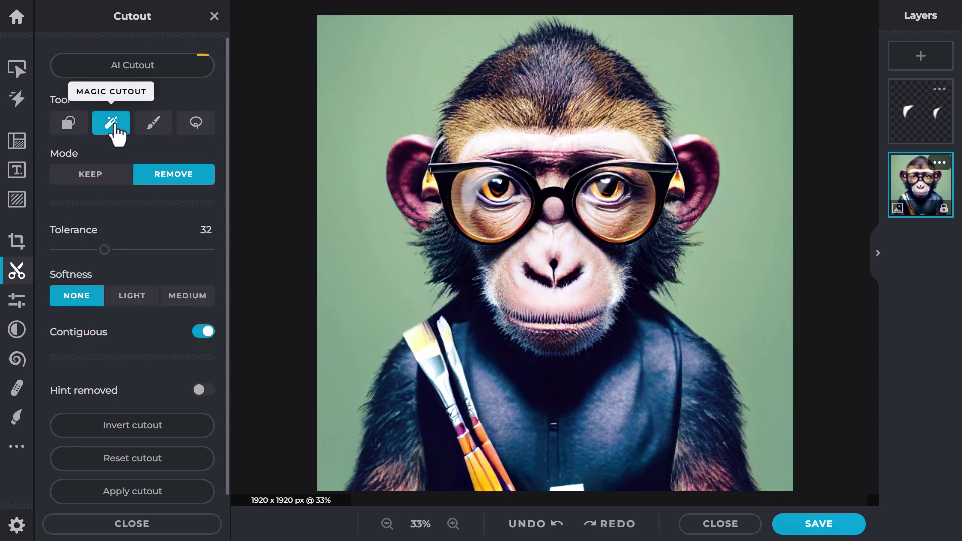
left_click(369, 83)
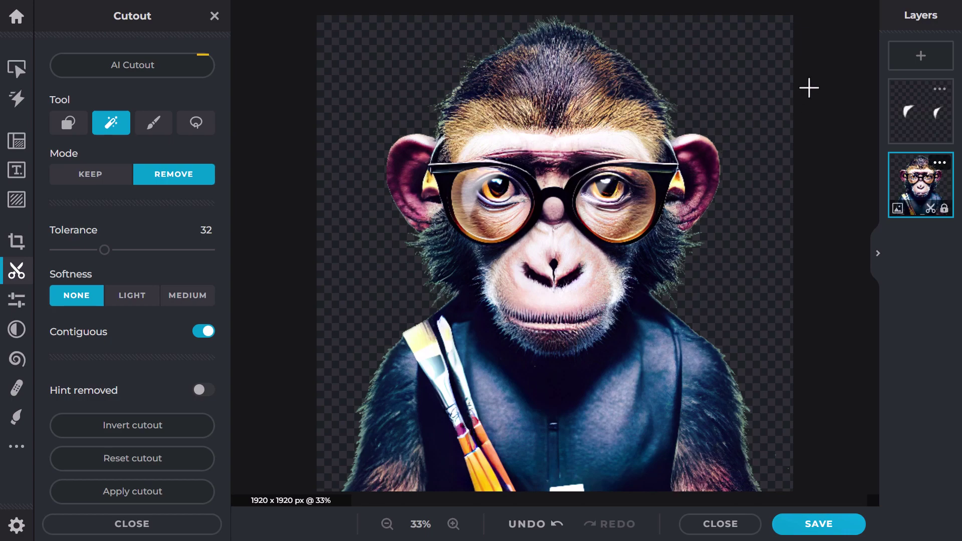
Step: Add the green-toned futuristic city image from the midjourney_archive_2022-10-6_[75] folder as a layer and move it beneath the monkey layer
left_click(933, 63)
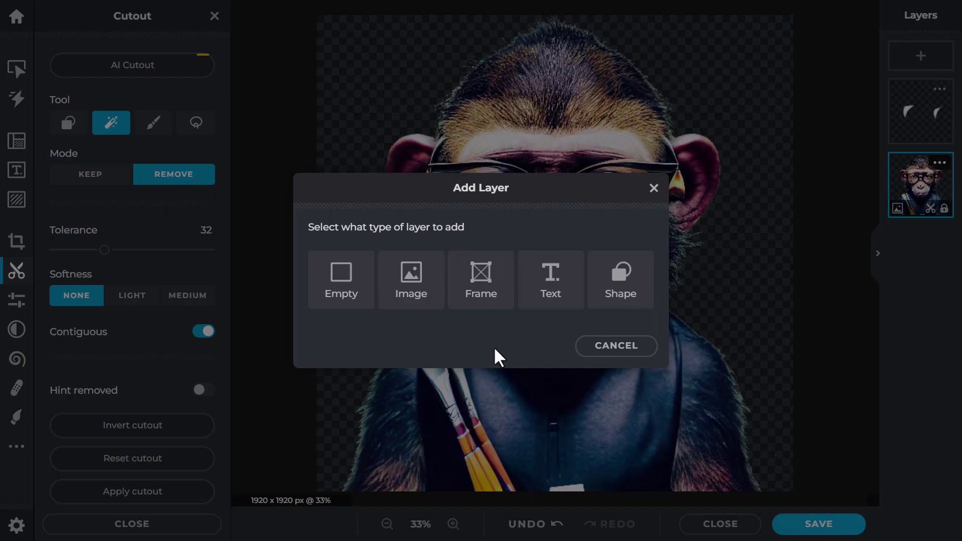
left_click(423, 281)
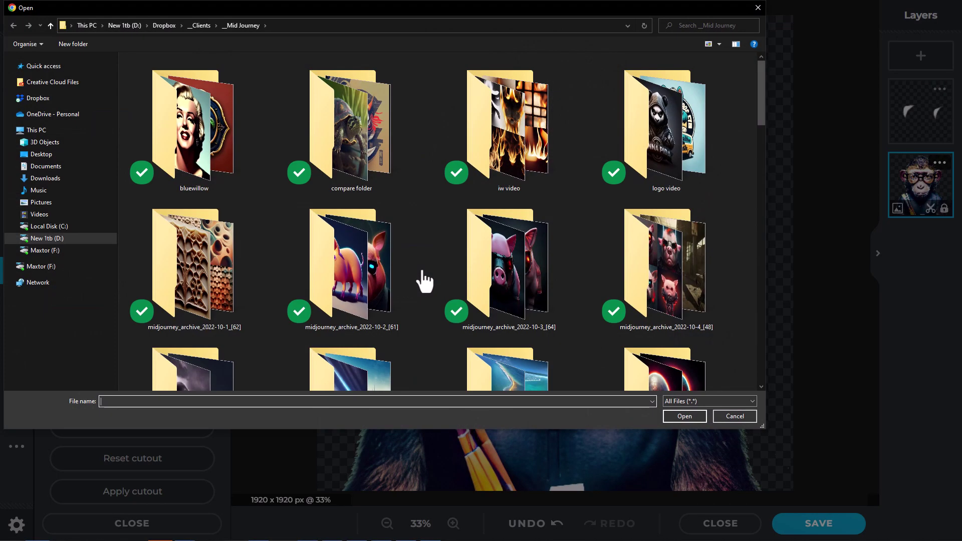
scroll(420, 267, "down", 3)
scroll(420, 269, "up", 3)
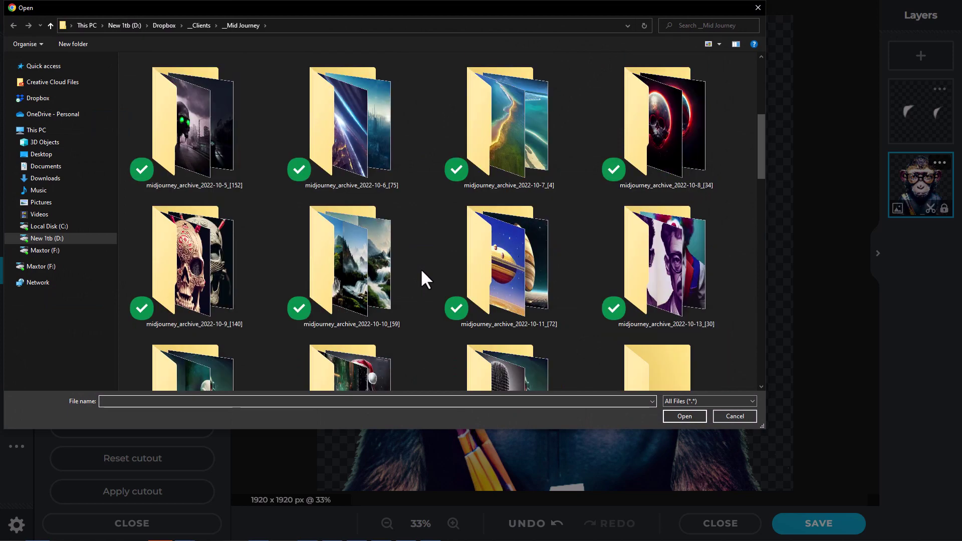
double_click(363, 135)
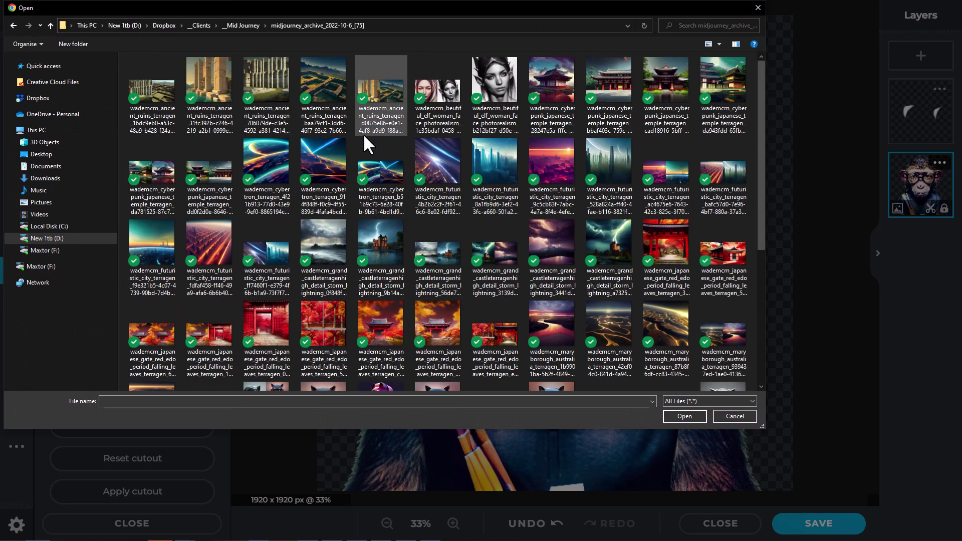
double_click(604, 156)
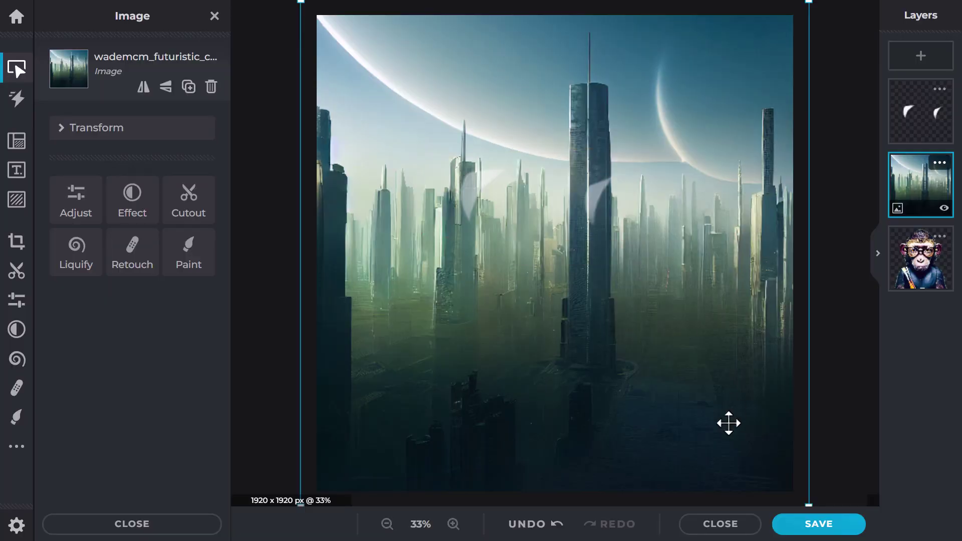
left_click_drag(920, 183, 935, 264)
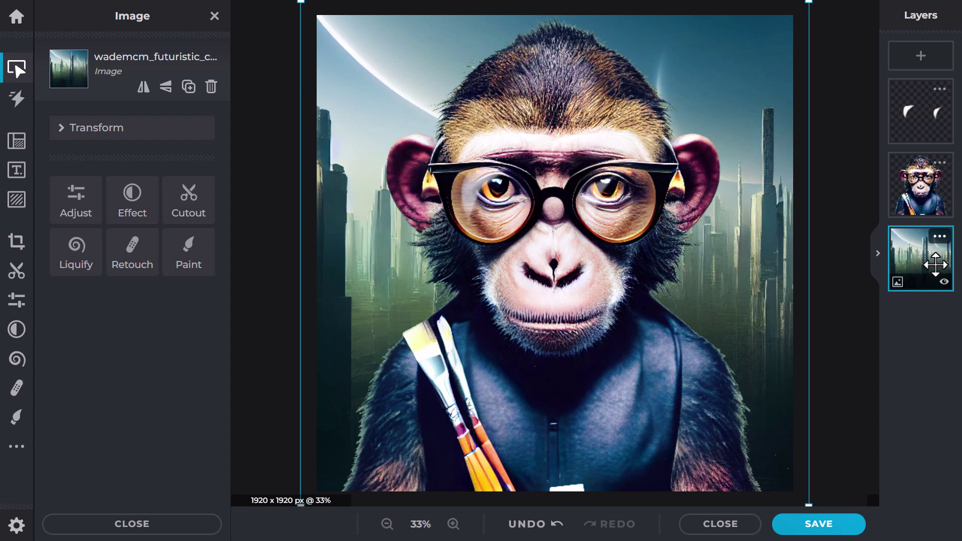
left_click(938, 63)
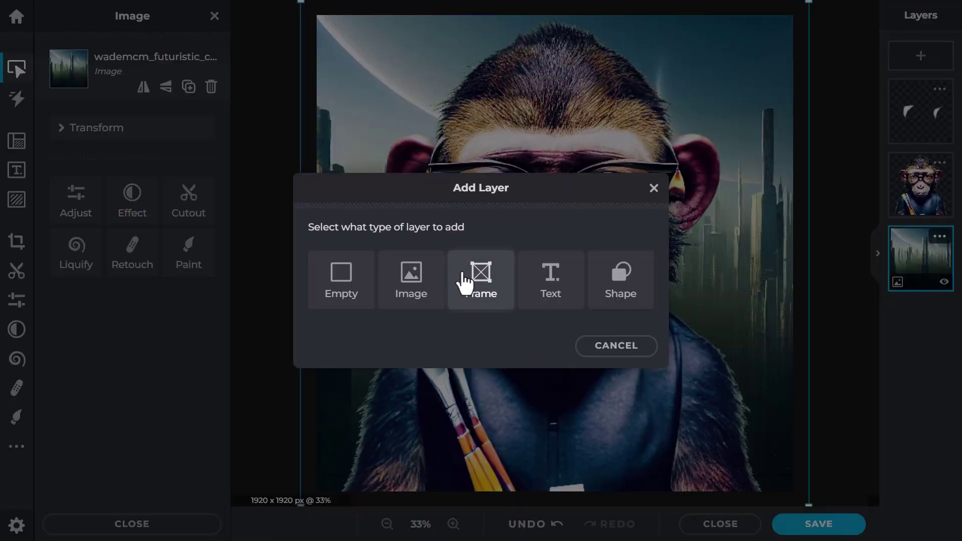
left_click(654, 188)
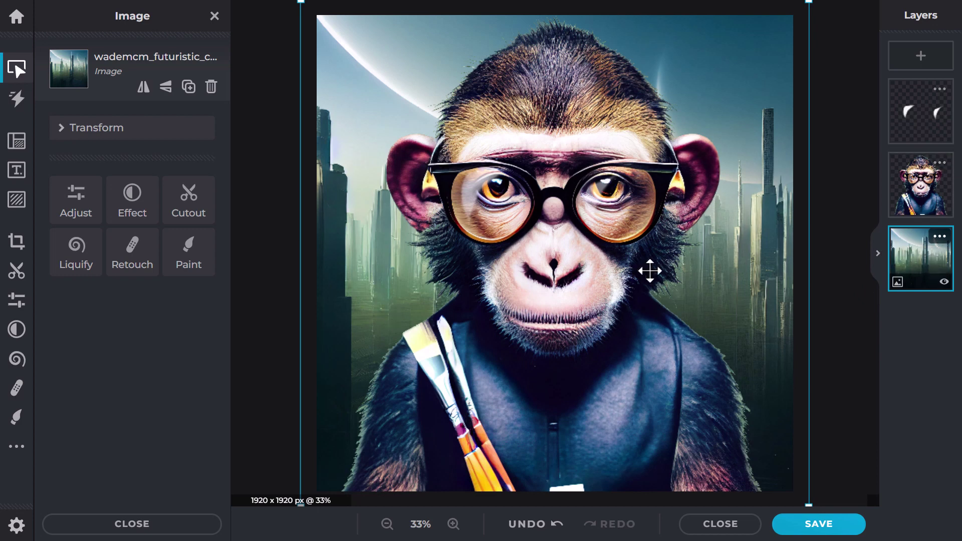
Step: Give the city background layer a random glitch effect after trying the GL1 and GL4 glitch presets
mouse_move(5, 446)
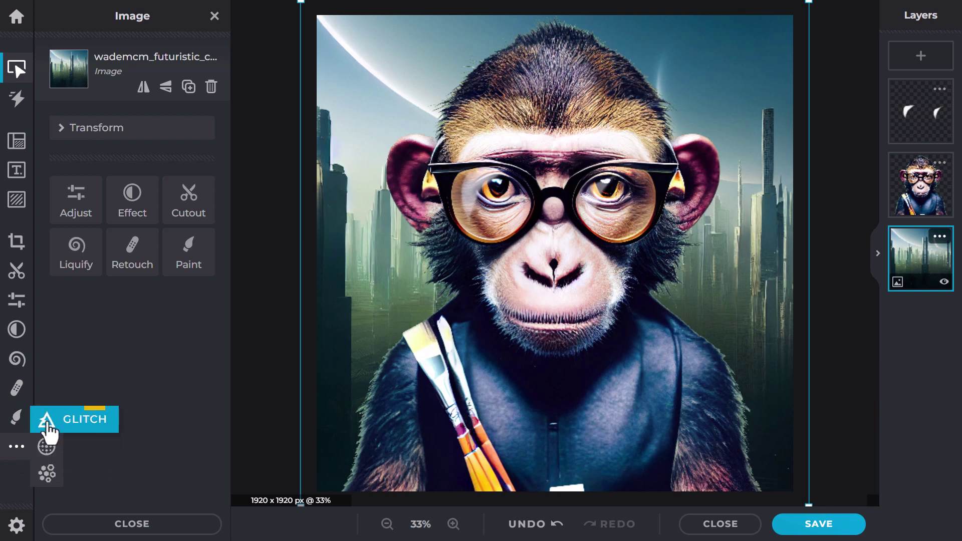
left_click(45, 423)
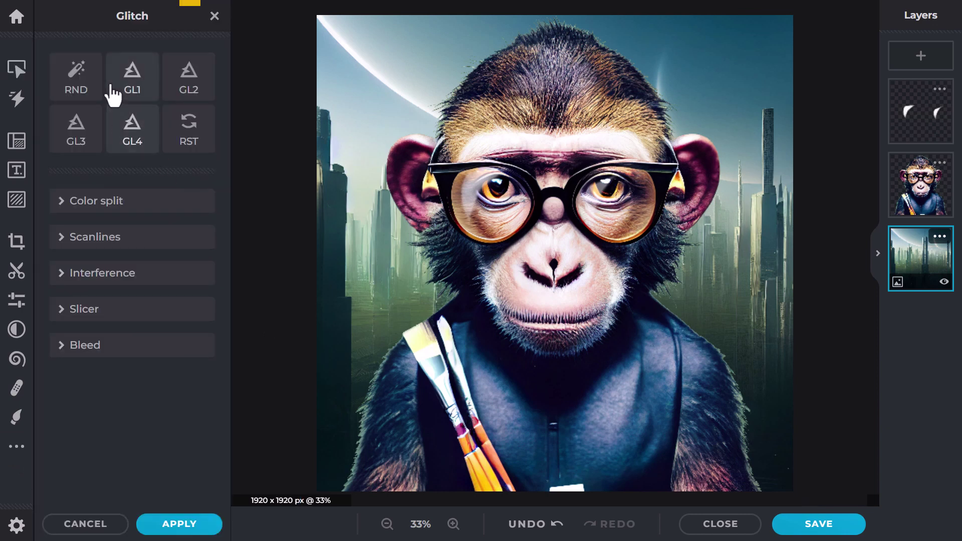
left_click(128, 86)
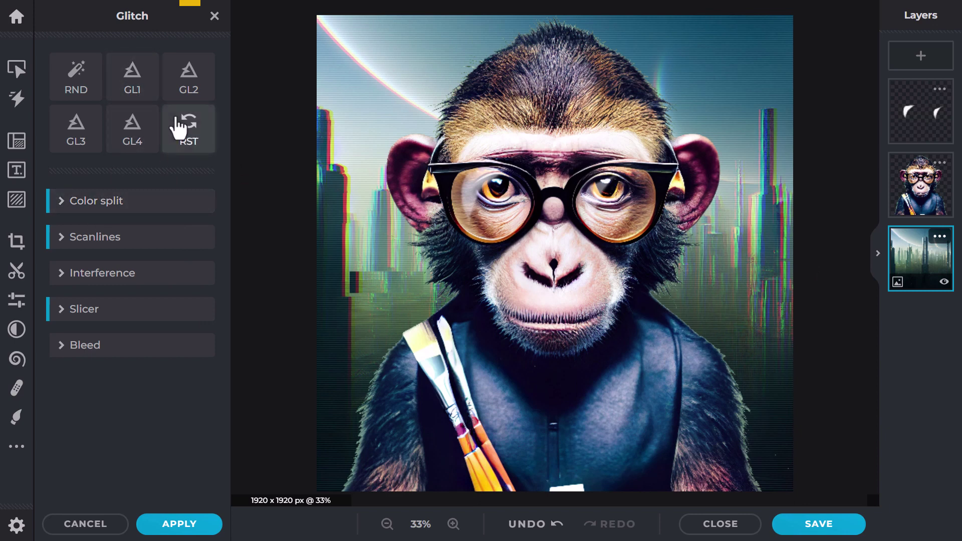
left_click(136, 132)
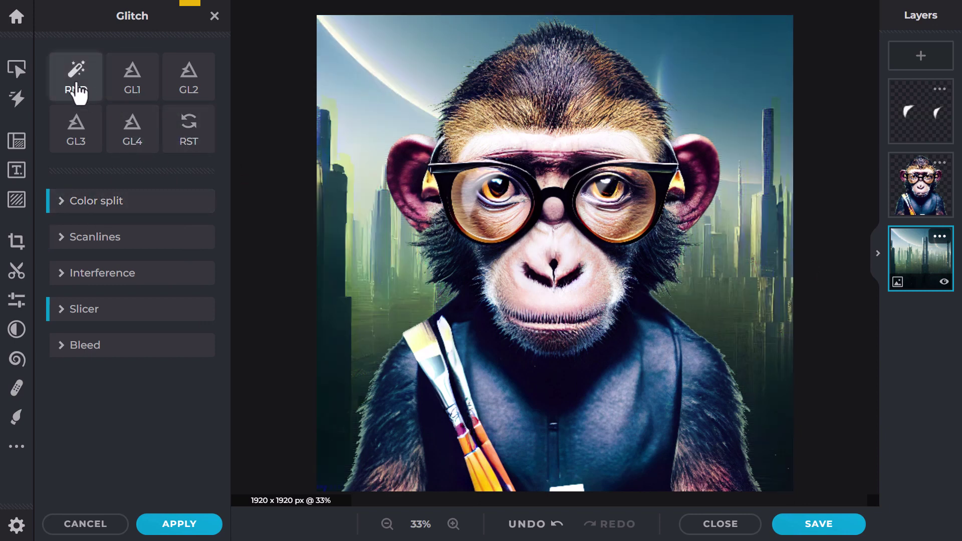
left_click(76, 85)
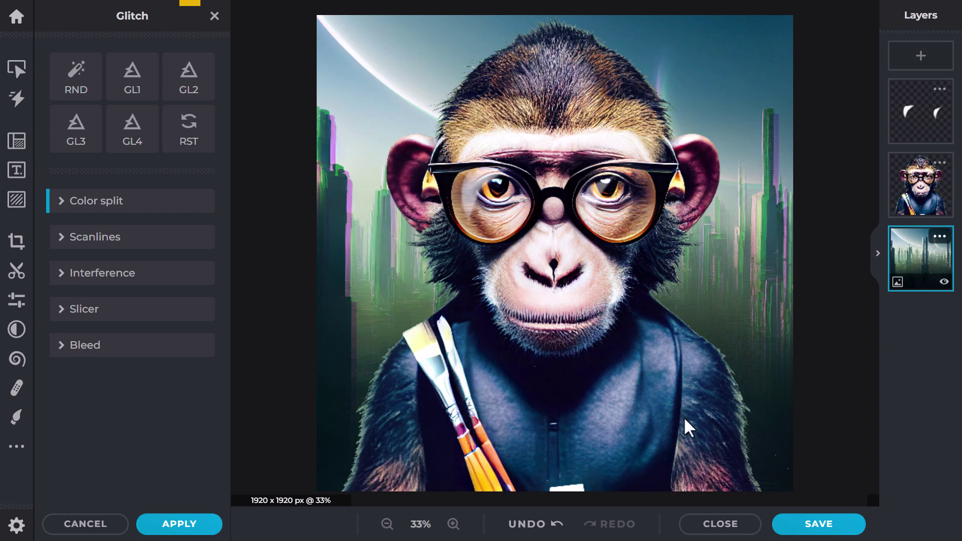
Step: Try out vibrance, saturation and temperature on the monkey layer and adjust its tint slightly
left_click(936, 205)
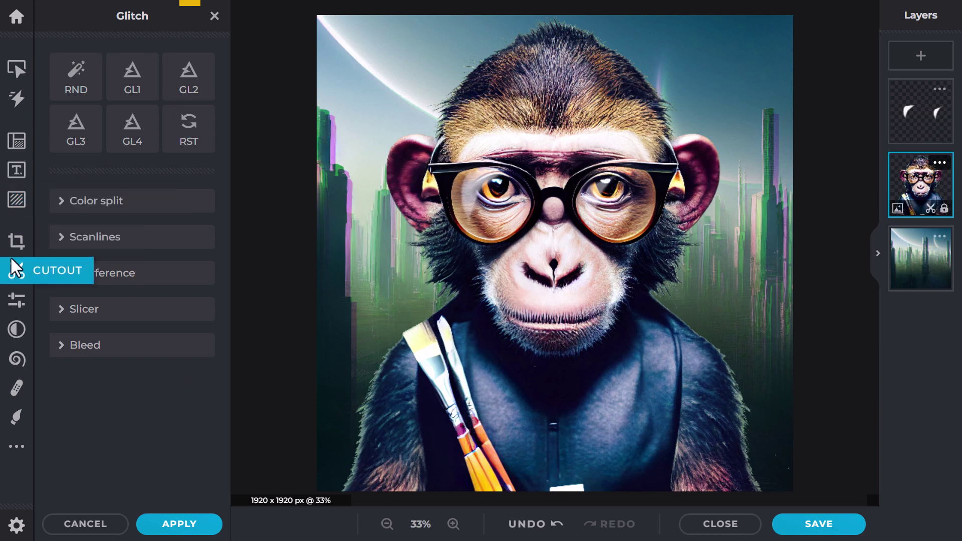
left_click(17, 303)
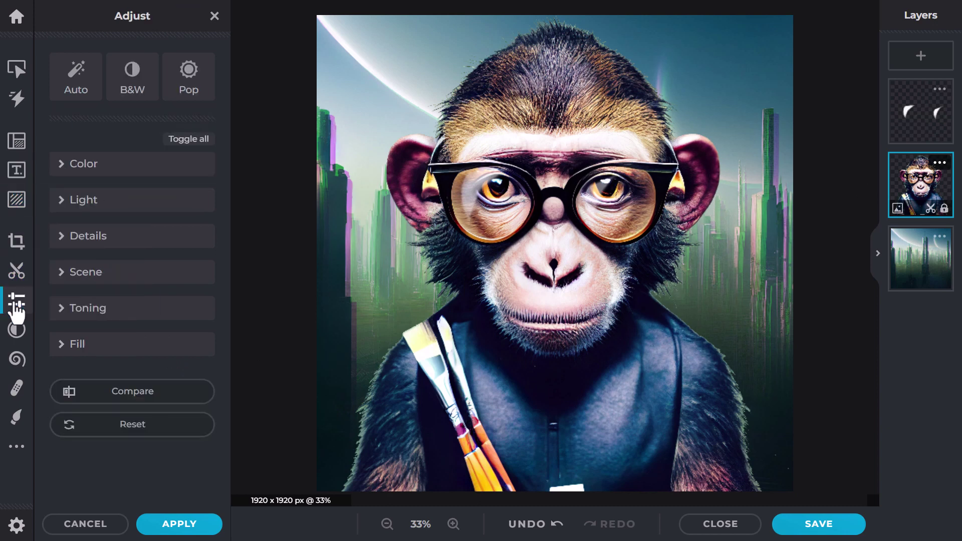
left_click(59, 168)
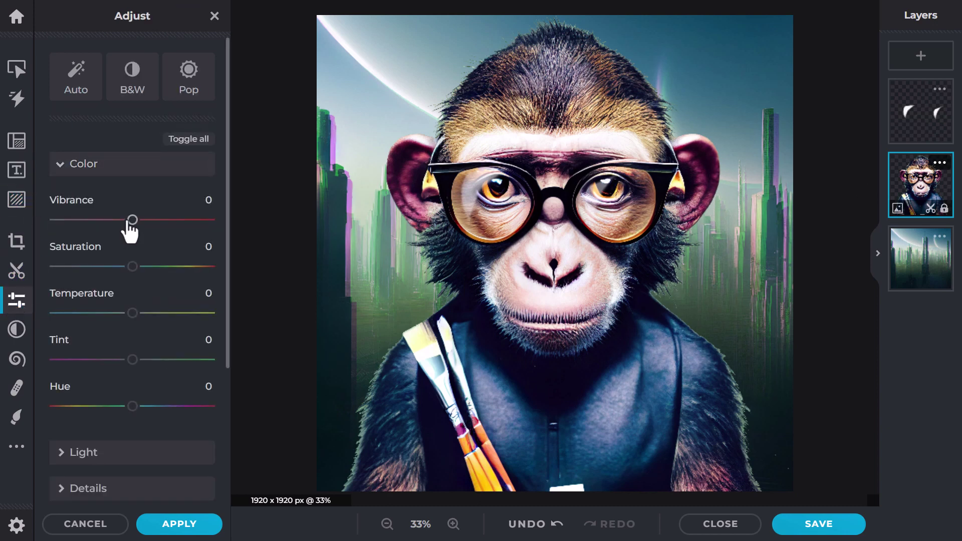
mouse_move(132, 220)
left_mouse_down()
mouse_move(189, 220)
mouse_move(73, 220)
mouse_move(132, 232)
mouse_move(117, 240)
mouse_move(133, 235)
left_mouse_up()
mouse_move(136, 274)
left_mouse_down()
mouse_move(180, 273)
mouse_move(96, 272)
mouse_move(133, 266)
left_mouse_up()
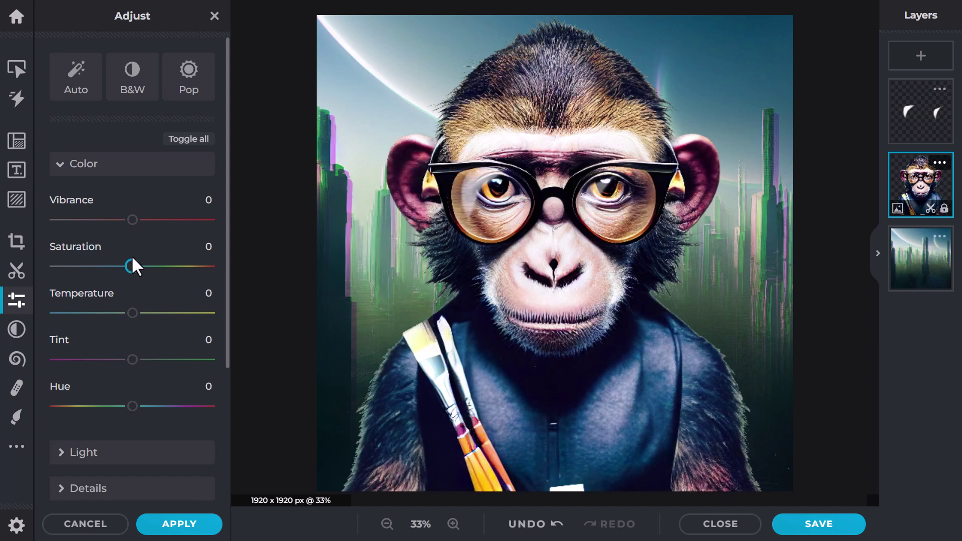
mouse_move(131, 326)
left_mouse_down()
mouse_move(96, 326)
mouse_move(150, 324)
mouse_move(131, 323)
left_mouse_up()
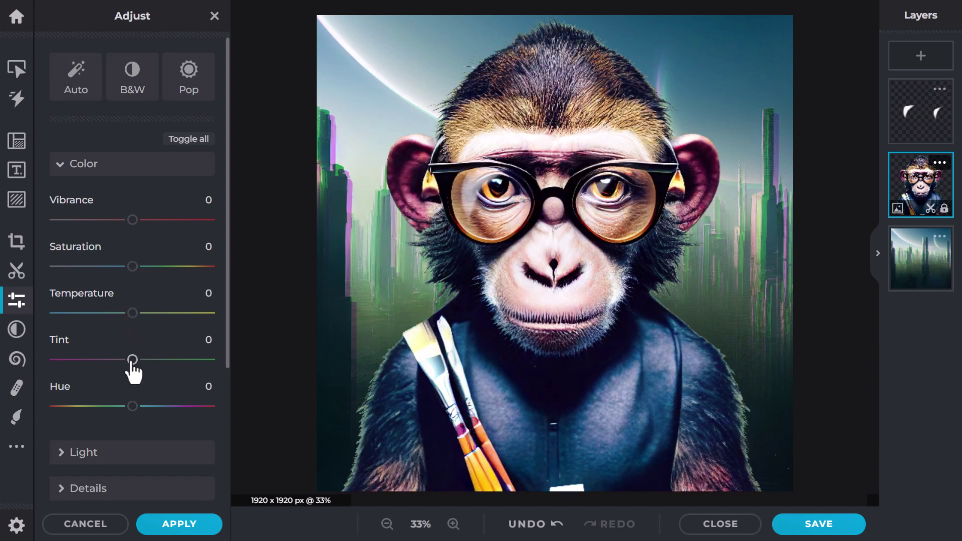
mouse_move(134, 369)
left_mouse_down()
mouse_move(108, 370)
mouse_move(125, 371)
left_mouse_up()
left_click(103, 170)
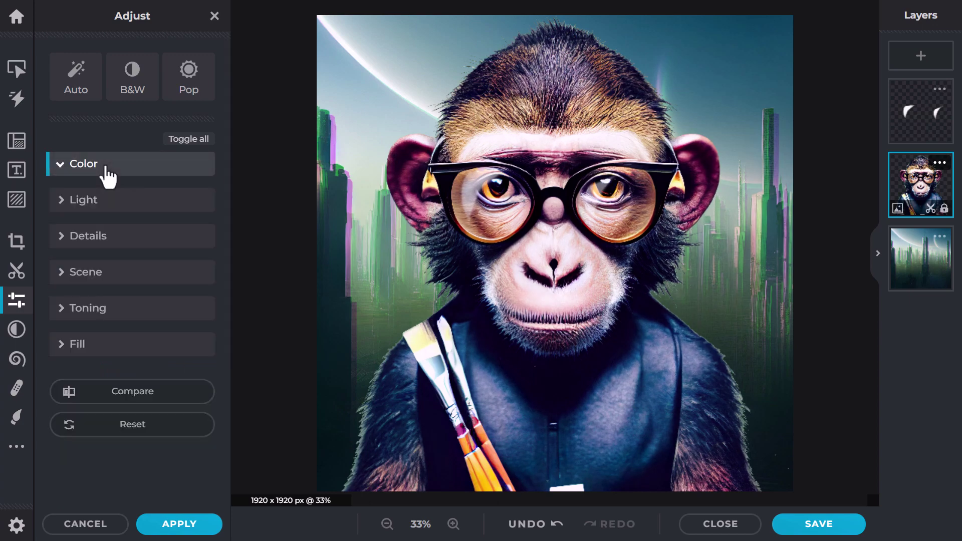
Step: Set the monkey layer's brightness to 1, exposure to 7 and black to -6, and add the Pop preset adjustment
left_click(76, 205)
mouse_move(131, 263)
left_mouse_down()
mouse_move(175, 263)
mouse_move(107, 264)
mouse_move(133, 257)
left_mouse_up()
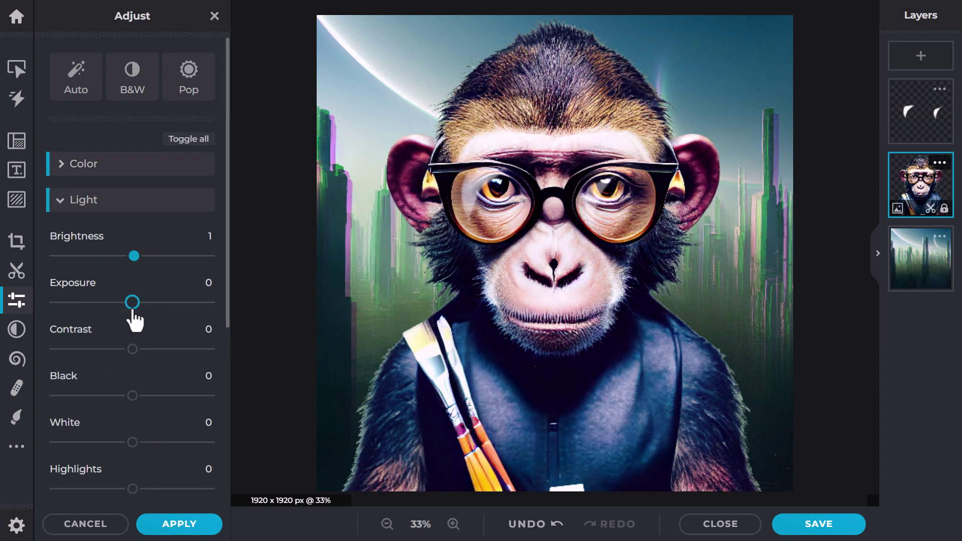
mouse_move(132, 303)
left_mouse_down()
mouse_move(168, 302)
mouse_move(138, 302)
left_mouse_up()
mouse_move(132, 395)
left_mouse_down()
mouse_move(155, 396)
mouse_move(127, 395)
left_mouse_up()
scroll(172, 346, "down", 4)
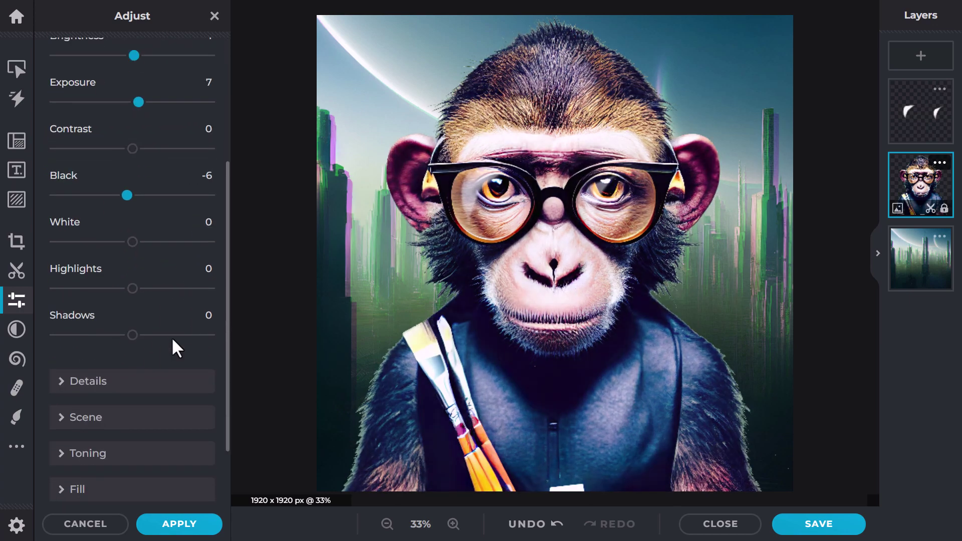
scroll(150, 240, "up", 4)
left_click(139, 206)
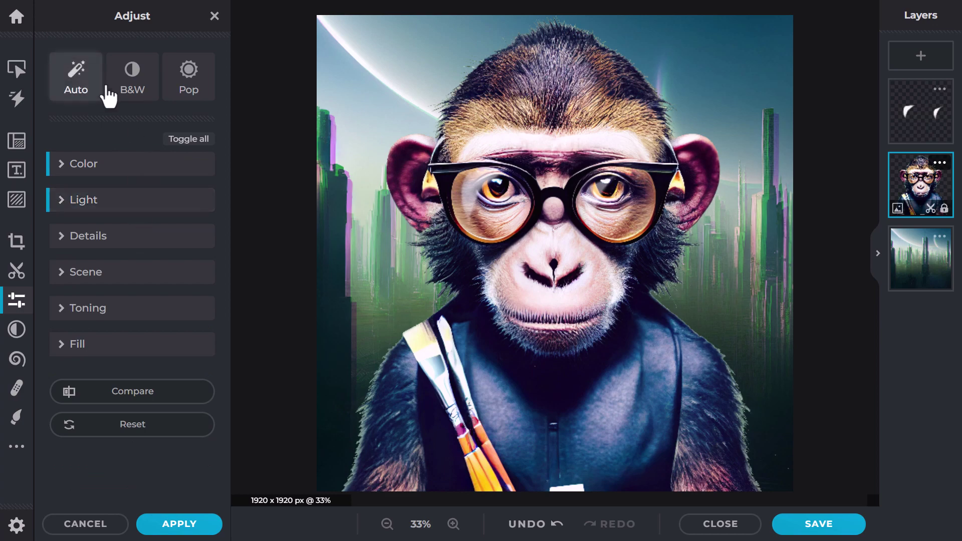
left_click(189, 78)
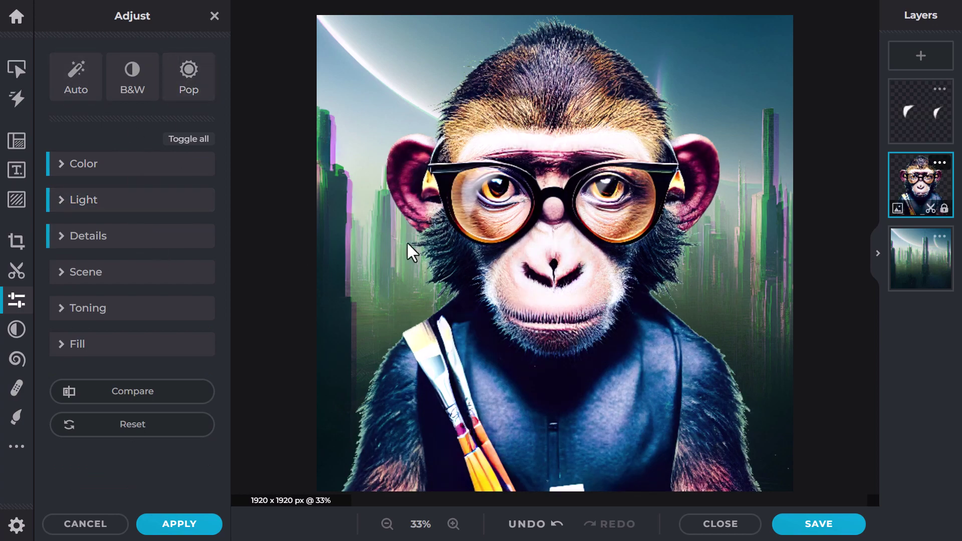
Step: Try the B&W preset on the monkey layer and replace it with the Auto preset
left_click(128, 93)
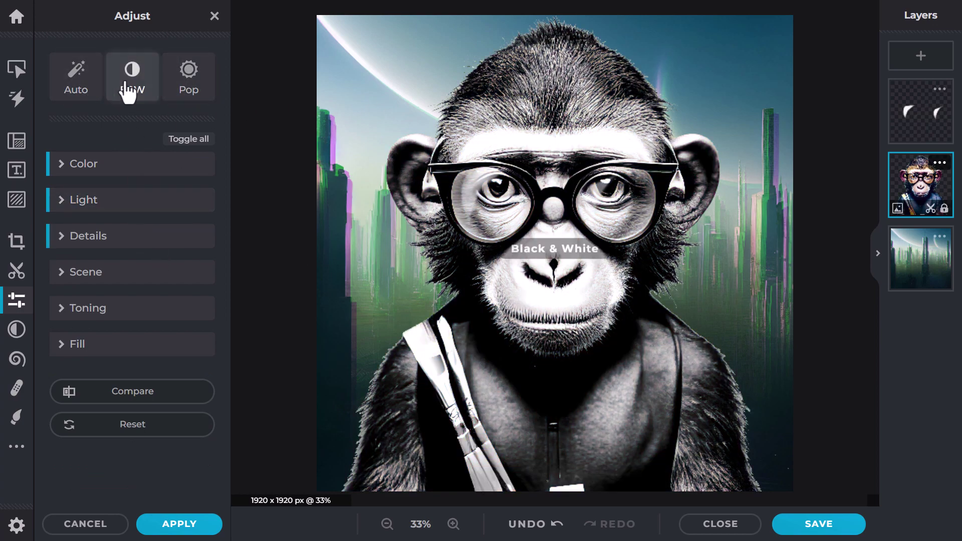
left_click(73, 96)
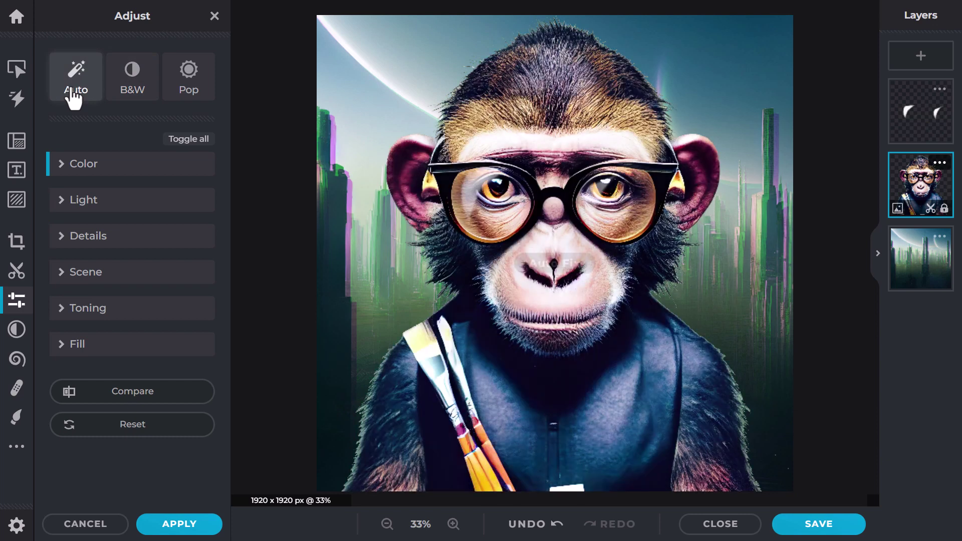
Step: Try toning the monkey layer at amount 77 with #AAFF00 highlights and dark purple shadows, and remove the toning
left_click(64, 313)
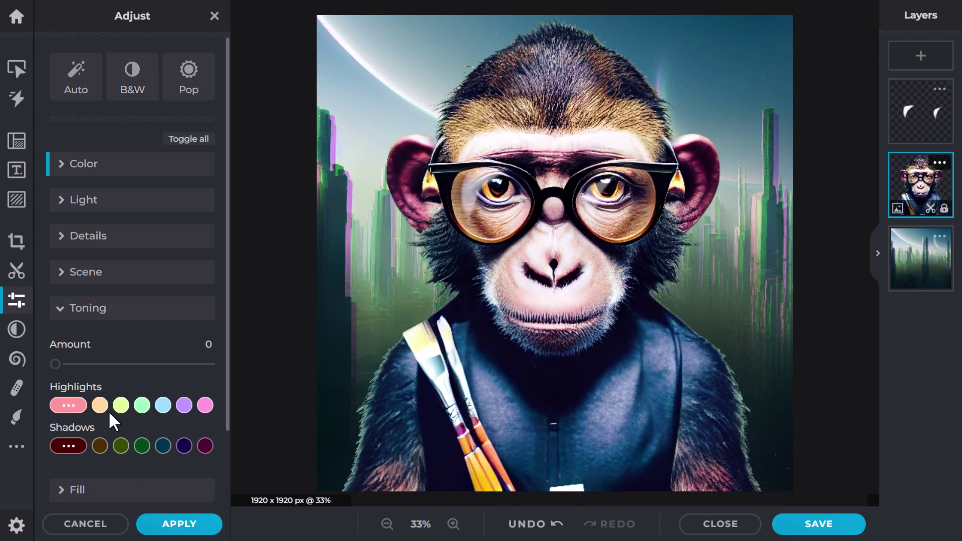
left_click(121, 407)
left_click_drag(168, 452, 230, 401)
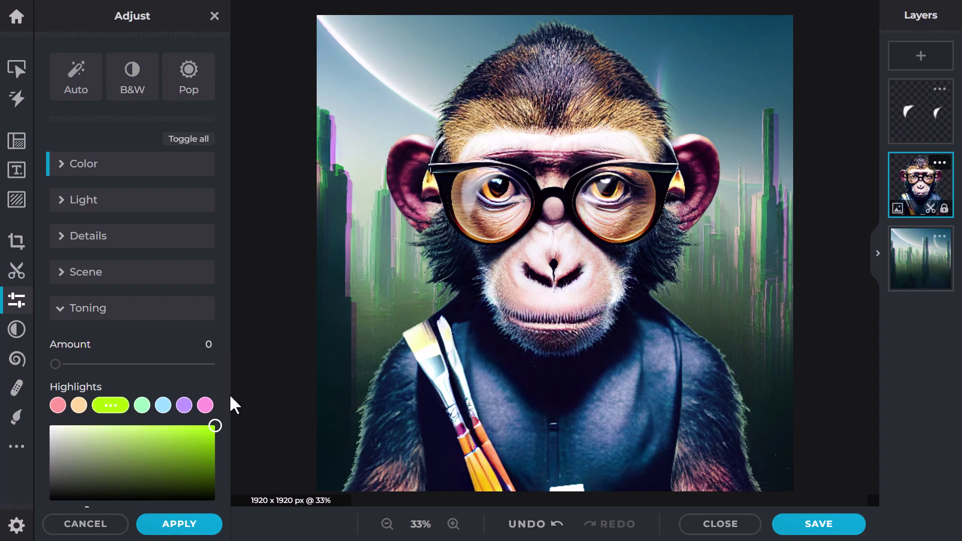
left_click(173, 363)
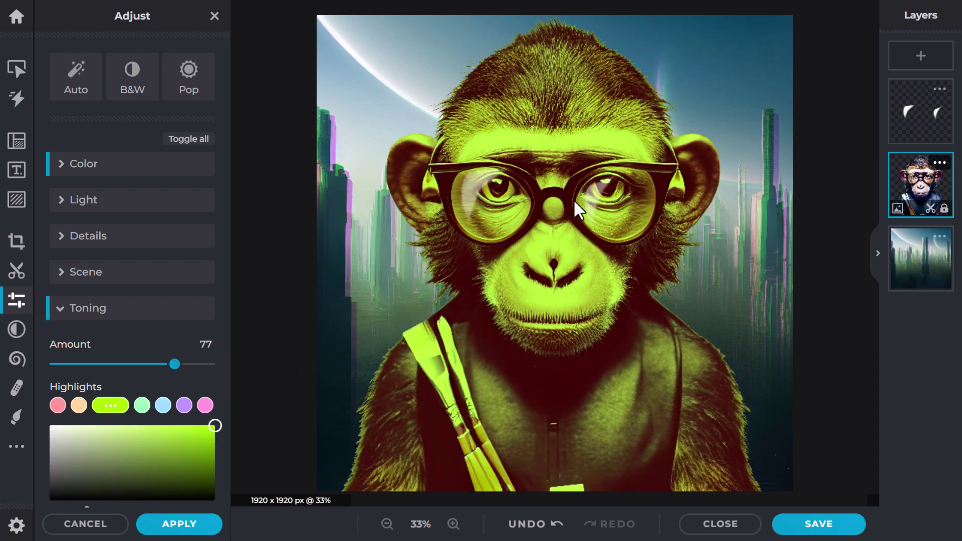
scroll(187, 382, "down", 2)
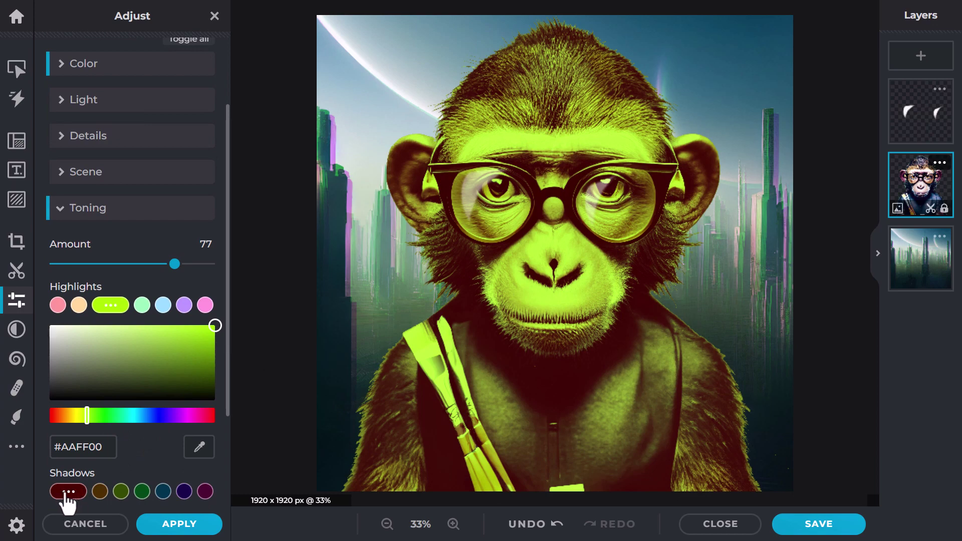
left_click(184, 492)
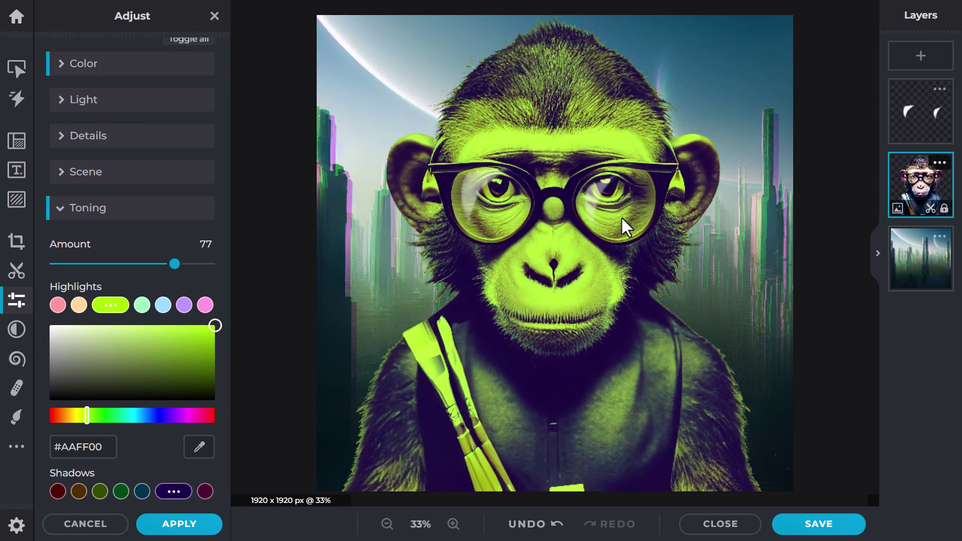
left_click_drag(175, 263, 50, 266)
left_click(67, 208)
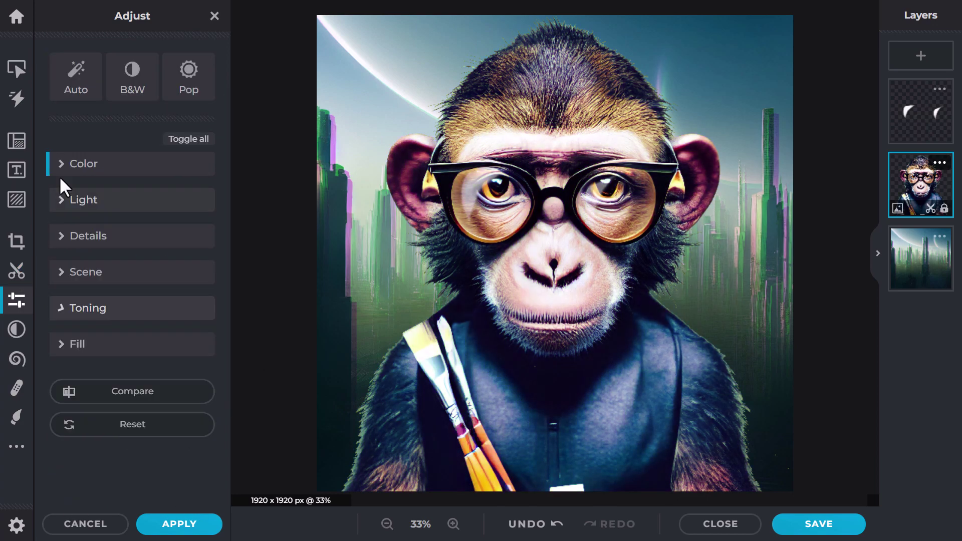
Step: Give the monkey layer a vignette of 50 and a glamour of 21
left_click(61, 276)
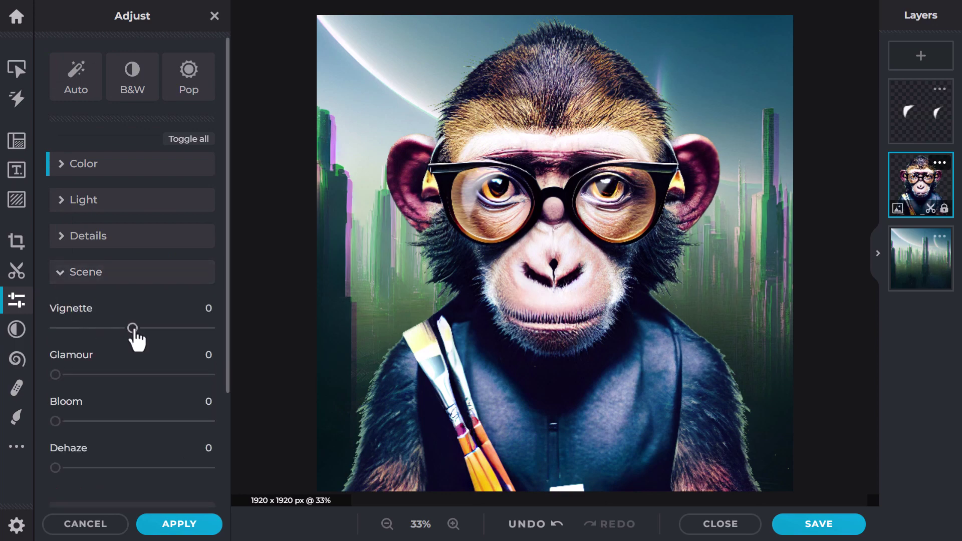
left_click_drag(134, 329, 172, 329)
left_click_drag(55, 374, 98, 393)
scroll(159, 281, "down", 3)
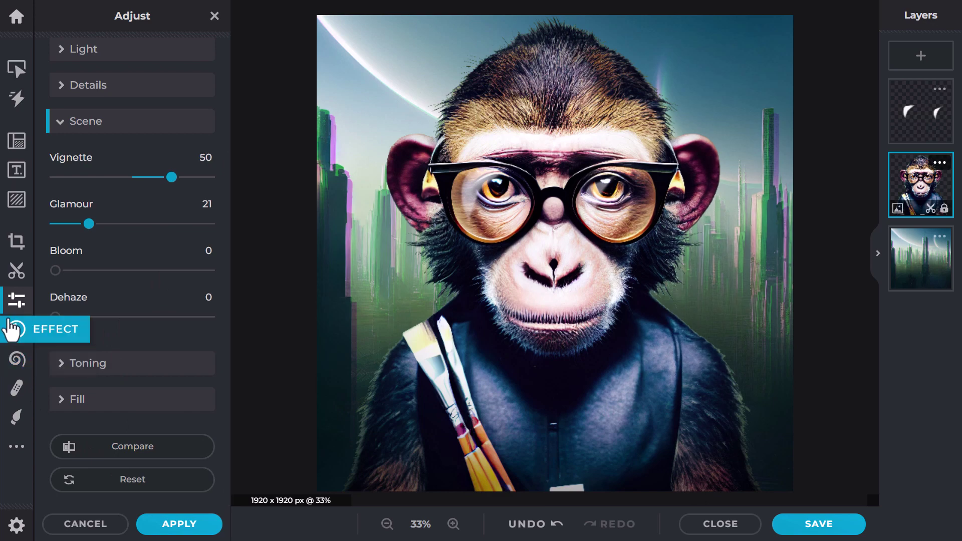
Step: Try the Clementine and Pear shades and the Sunny and Gritty portrait effects on the monkey layer, and discard them
left_click(17, 331)
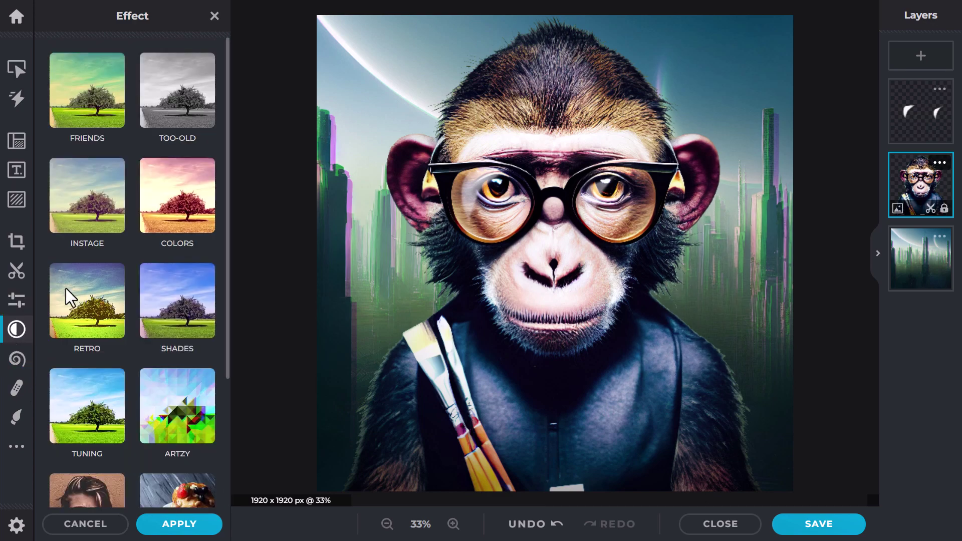
left_click(174, 335)
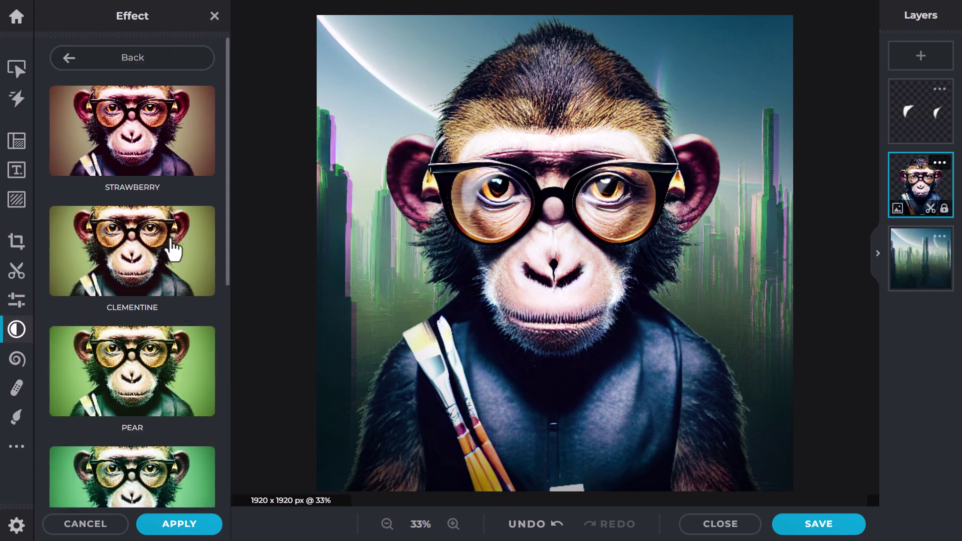
left_click(170, 246)
left_click(168, 385)
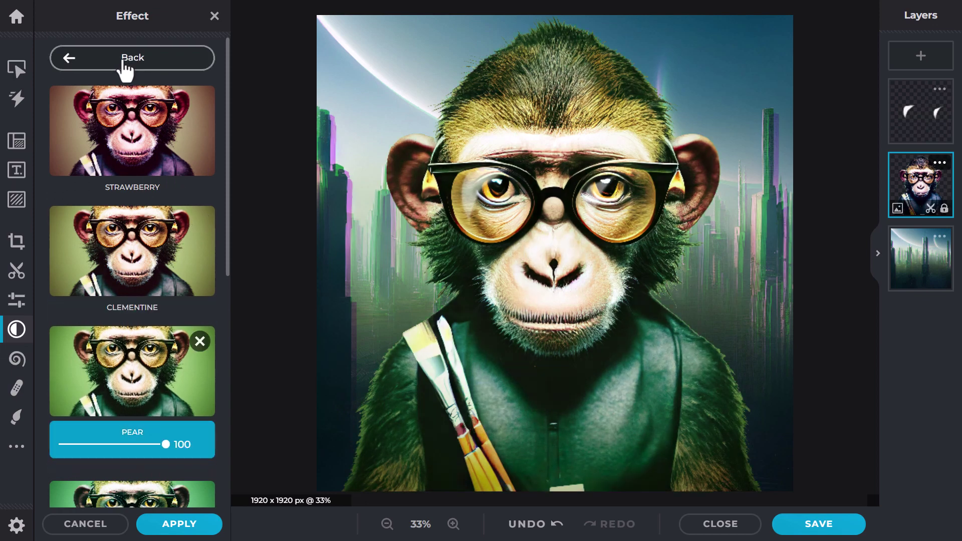
left_click(122, 64)
scroll(152, 278, "down", 6)
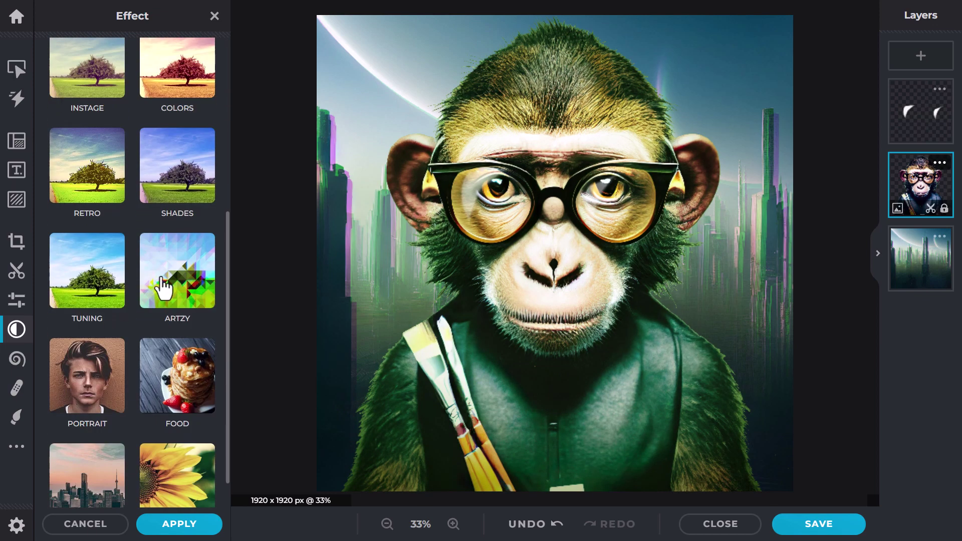
left_click(115, 381)
left_click(131, 323)
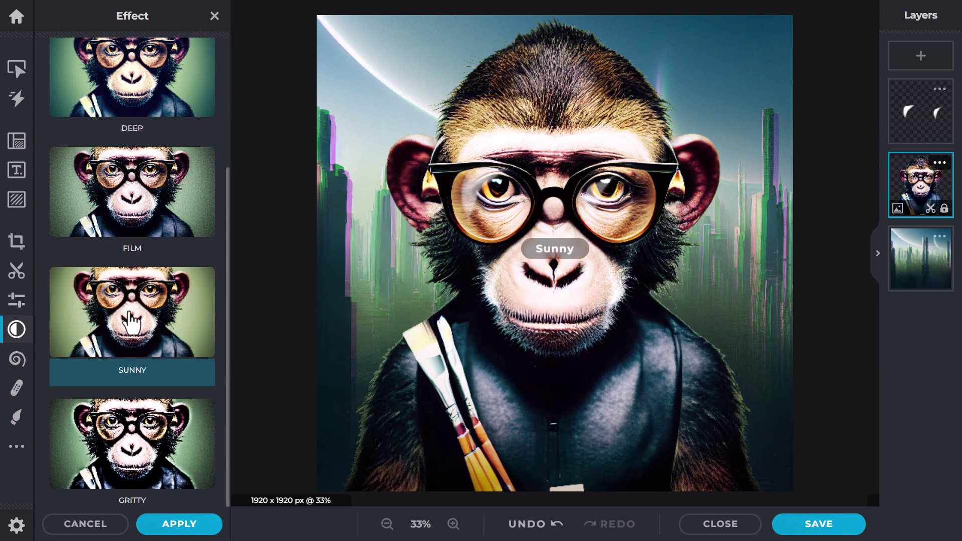
left_click(175, 454)
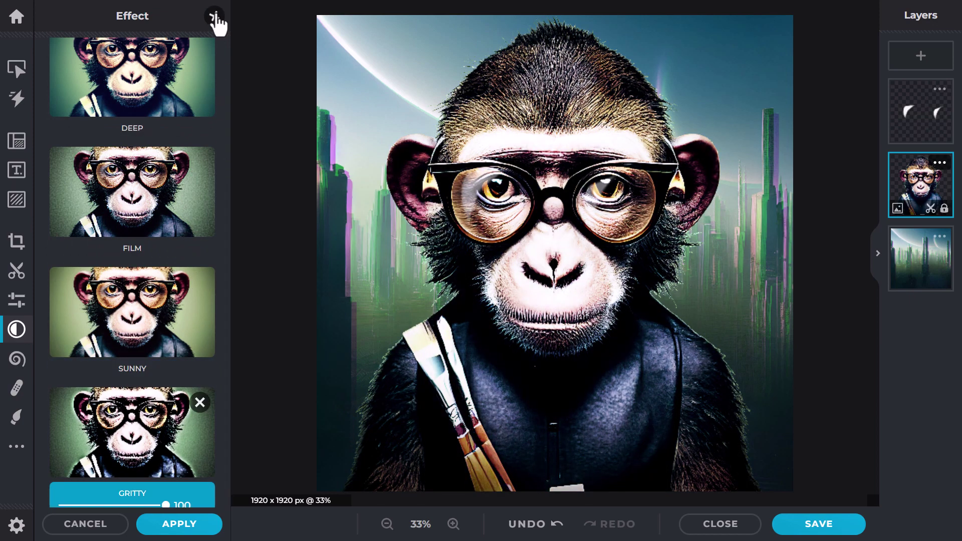
left_click(215, 16)
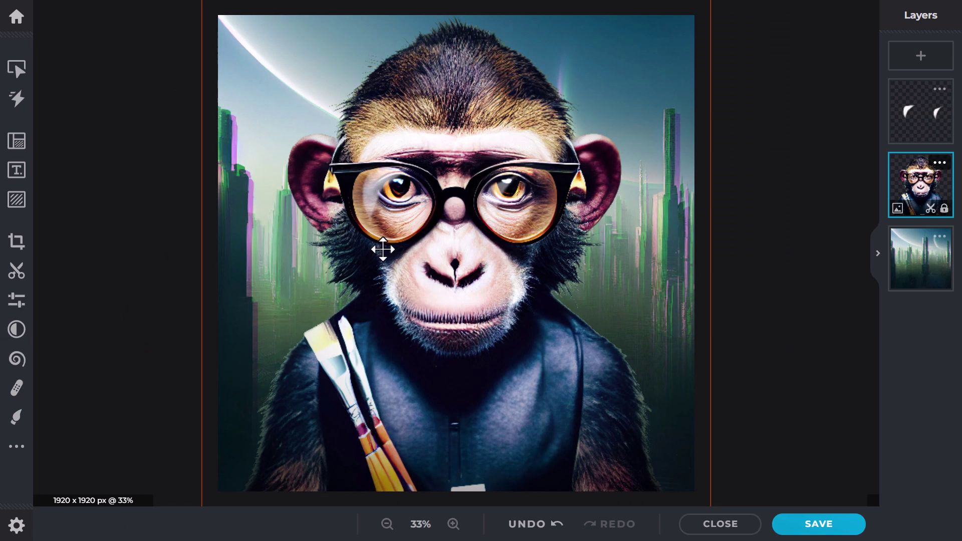
Step: Switch to Pixlr E and open the monkey portrait from the latest projects
left_click(16, 22)
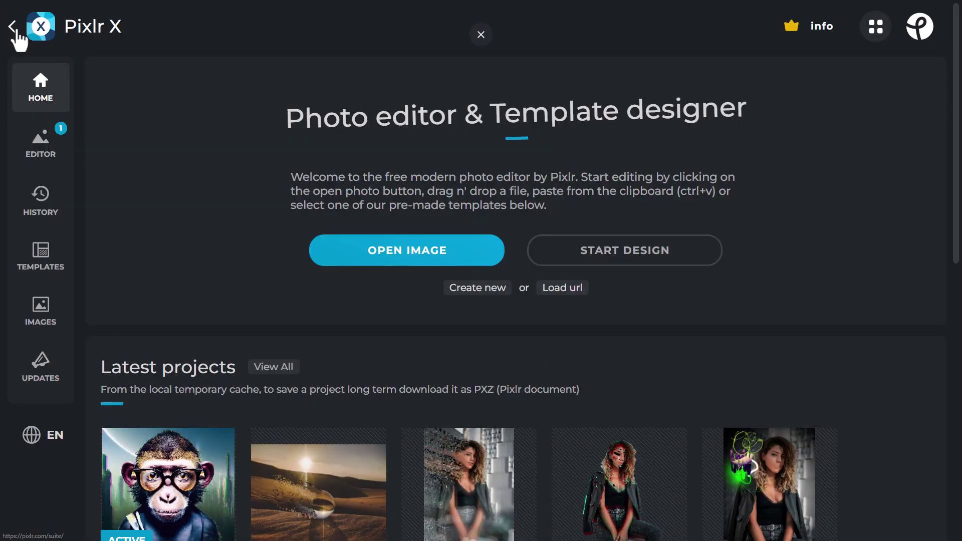
left_click(17, 31)
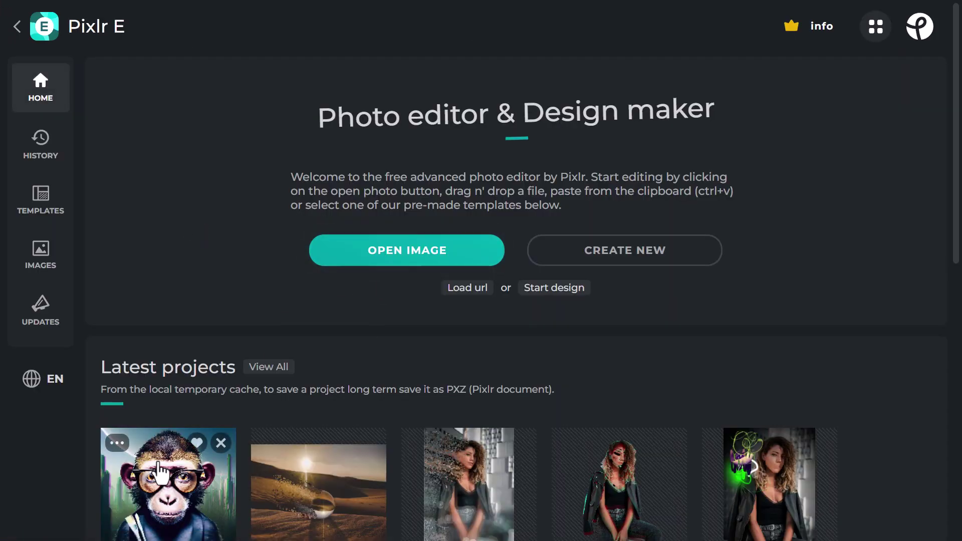
left_click(163, 493)
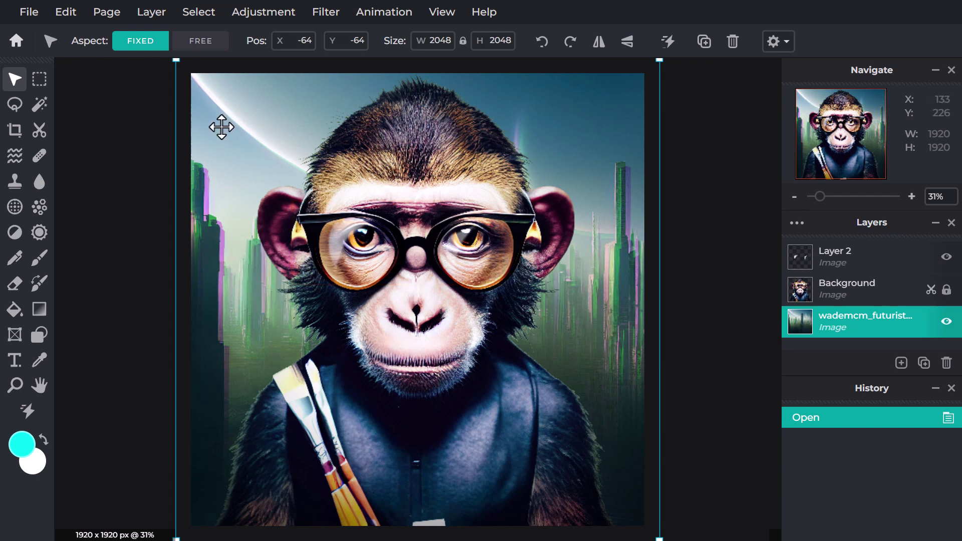
Step: Clone forehead skin over the crease above the glasses, first on the city layer and again on the Background layer
left_click(15, 185)
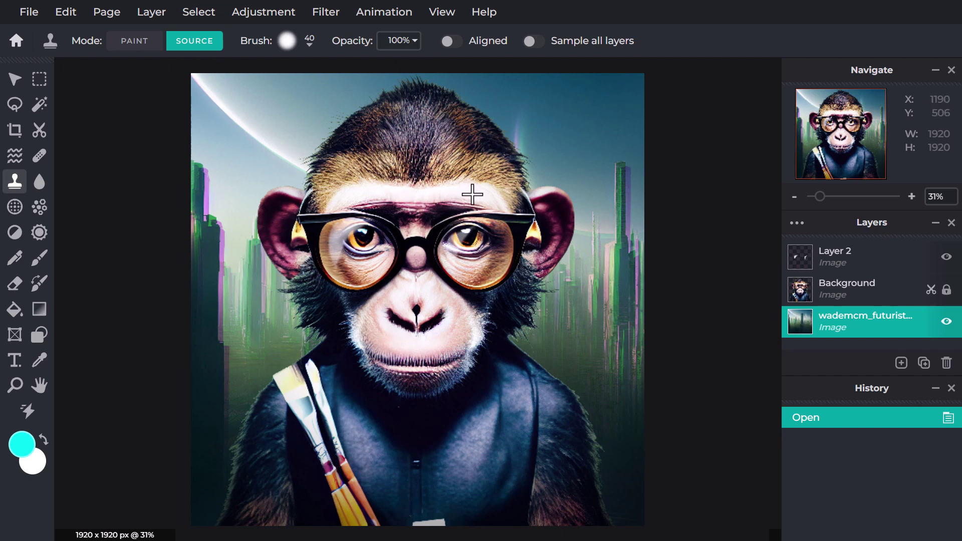
left_click(415, 195)
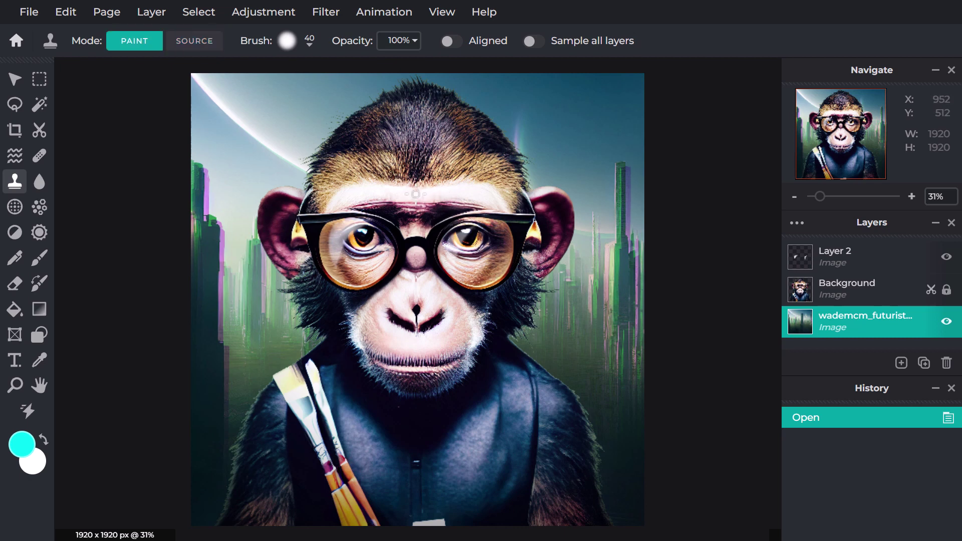
mouse_move(415, 195)
left_mouse_down()
mouse_move(396, 196)
mouse_move(402, 201)
left_mouse_up()
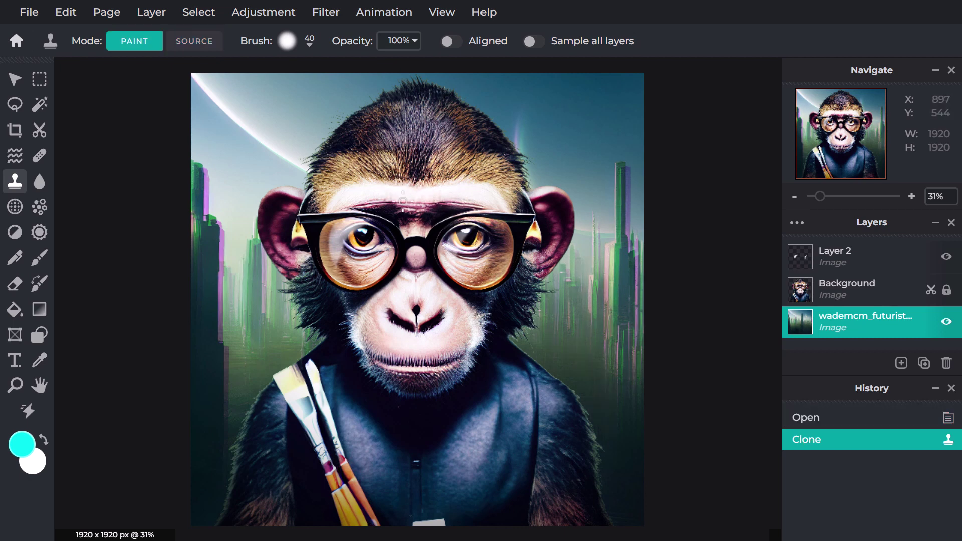
left_click(851, 291)
left_click(415, 195)
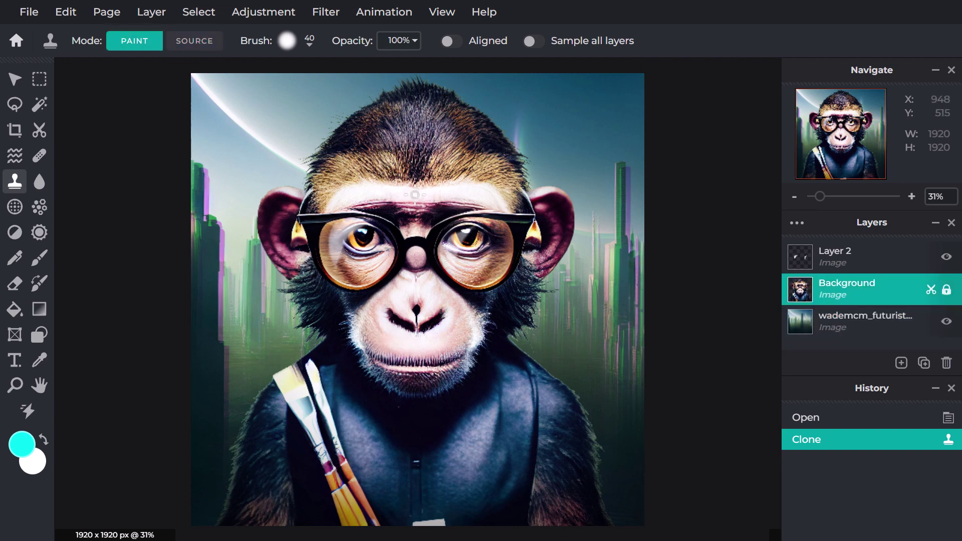
mouse_move(429, 205)
left_mouse_down()
mouse_move(389, 191)
mouse_move(433, 198)
left_mouse_up()
Step: Clone jacket leather over the zipper on the Background layer using a softer 53 px brush
left_click(287, 41)
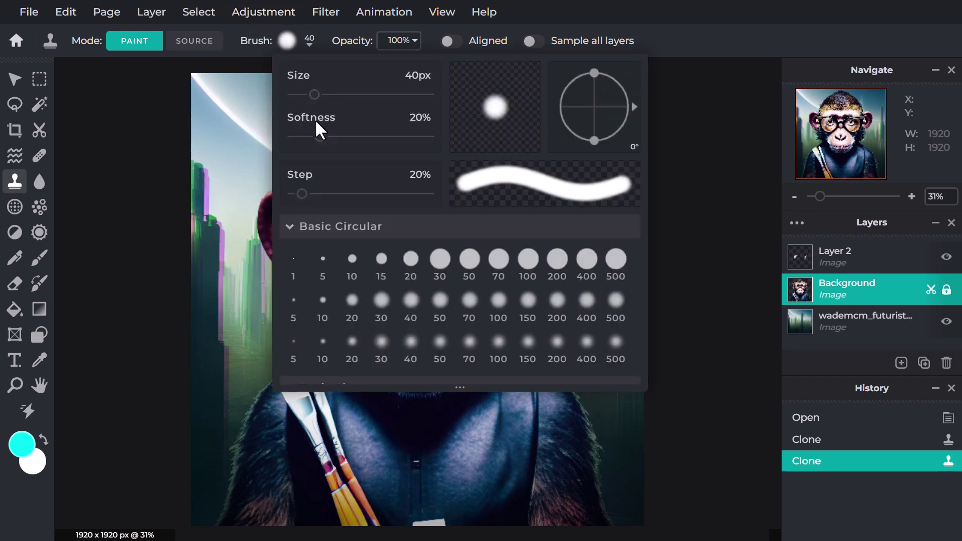
left_click_drag(317, 137, 353, 136)
left_click_drag(315, 95, 322, 95)
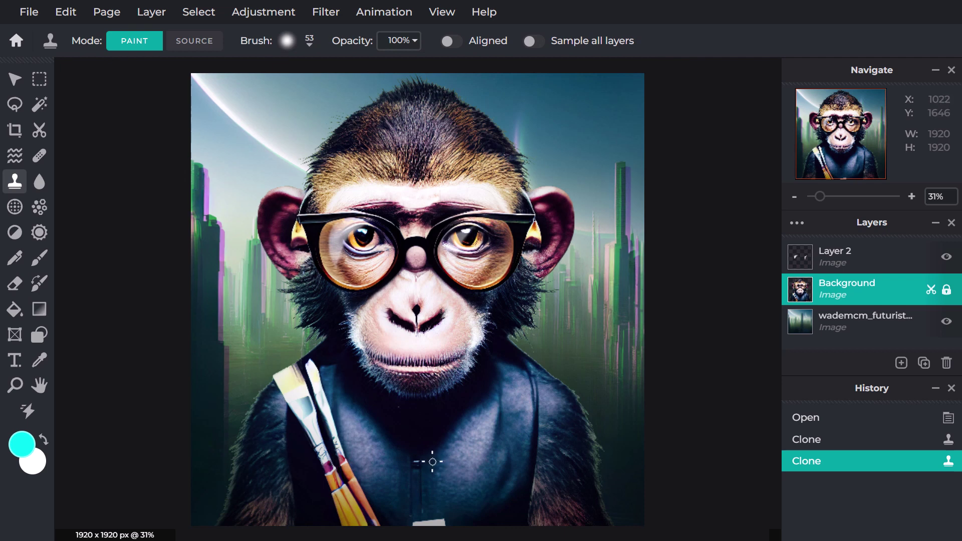
left_click_drag(410, 476, 433, 482)
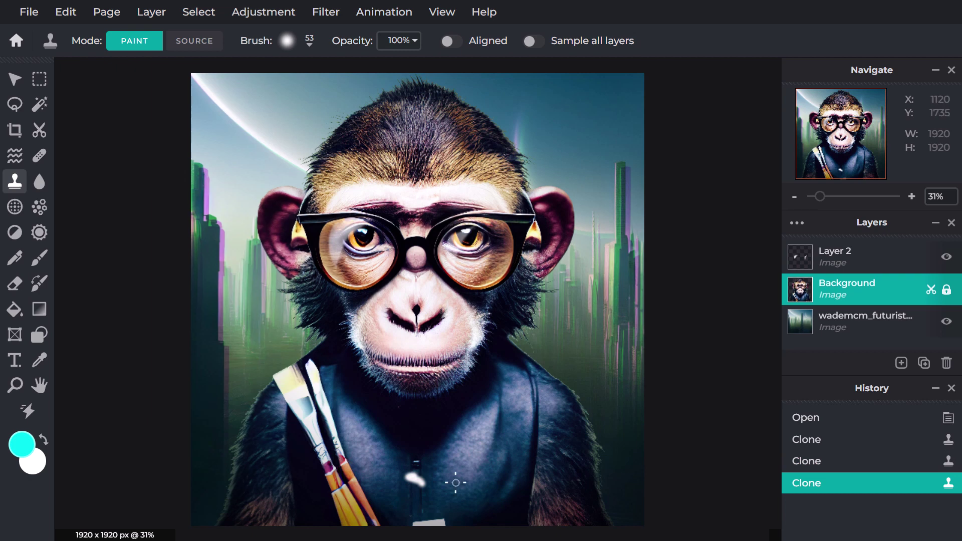
key("ctrl+z")
key("alt")
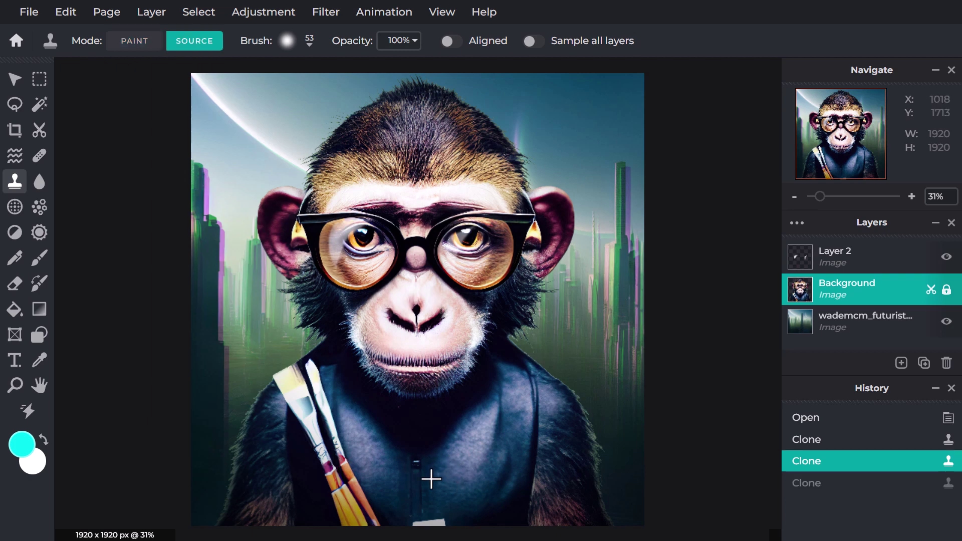
left_click(431, 480, "alt")
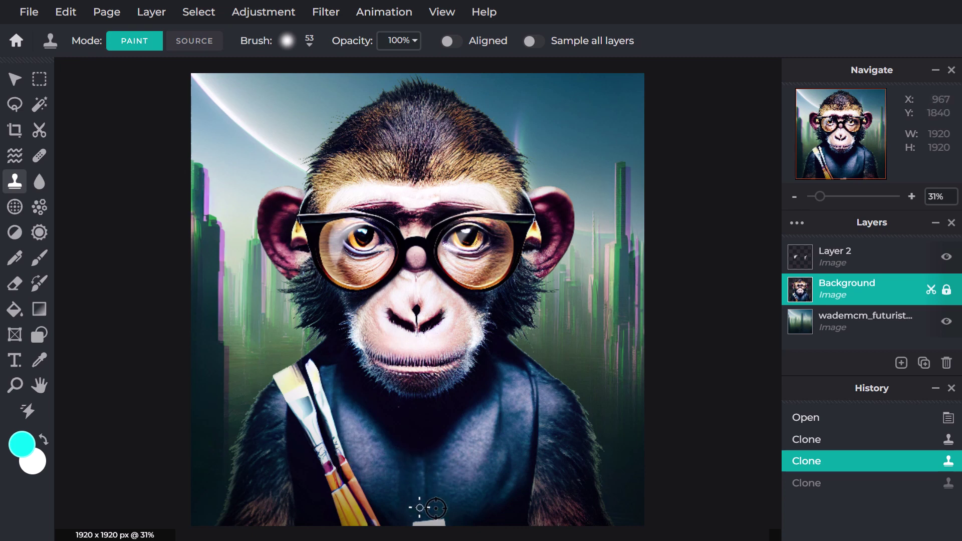
left_click(432, 458)
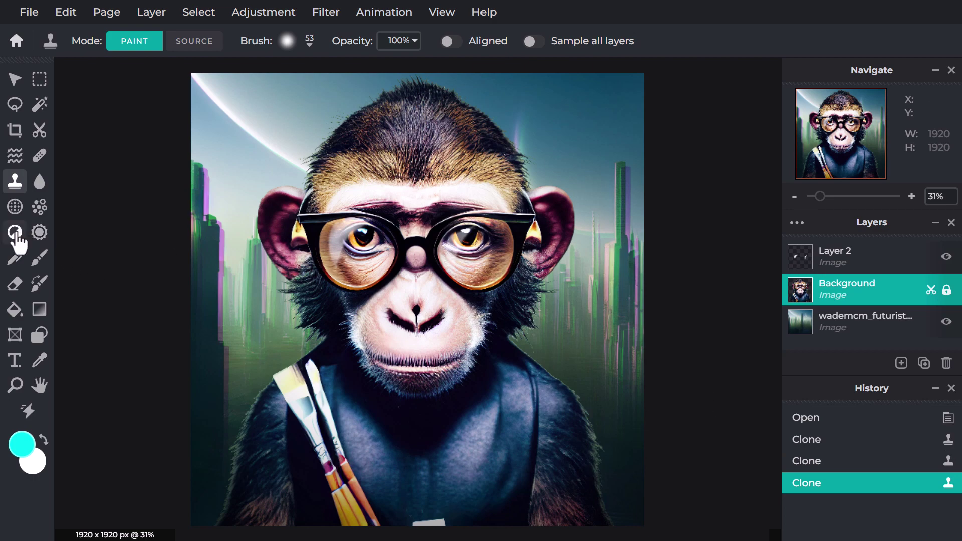
Step: Heal the area between the monkey's nostrils and a spot on the jacket using the Spot method at size 50
left_click(39, 157)
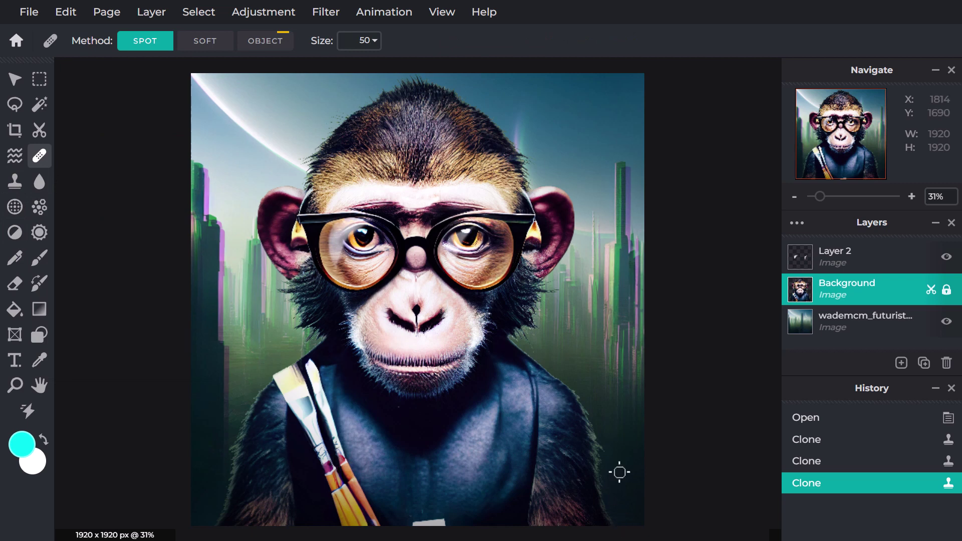
left_click(417, 305)
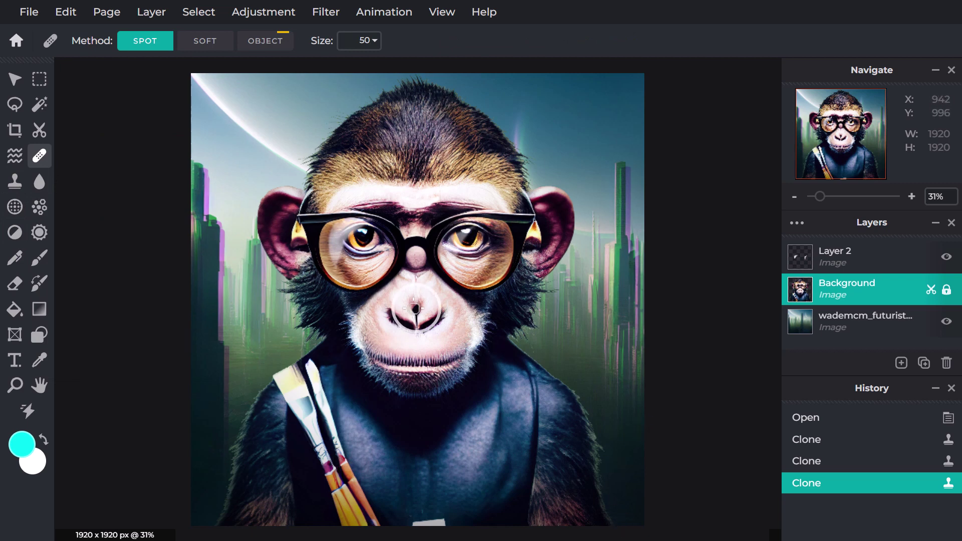
left_click(416, 306)
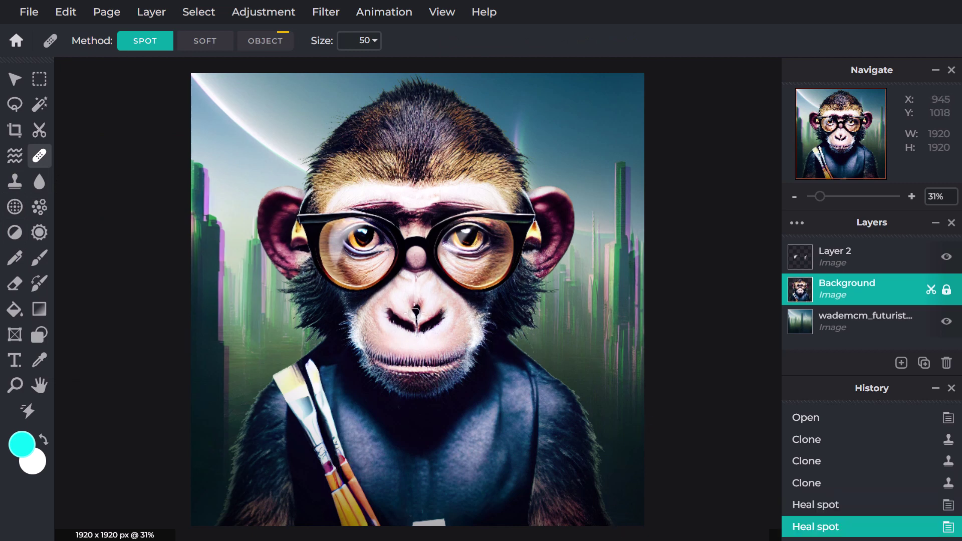
left_click(417, 306)
left_click(417, 306)
left_click(416, 307)
left_click(416, 306)
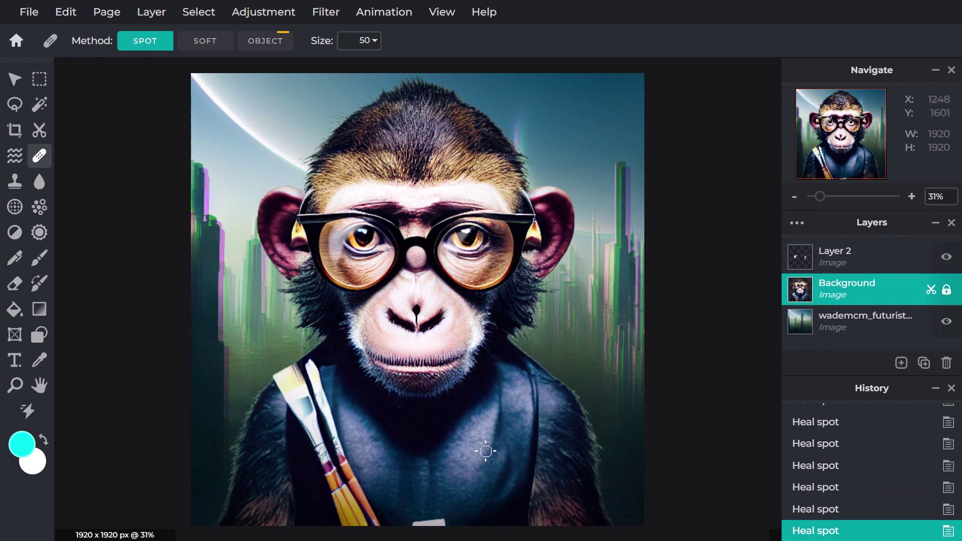
left_click(507, 456)
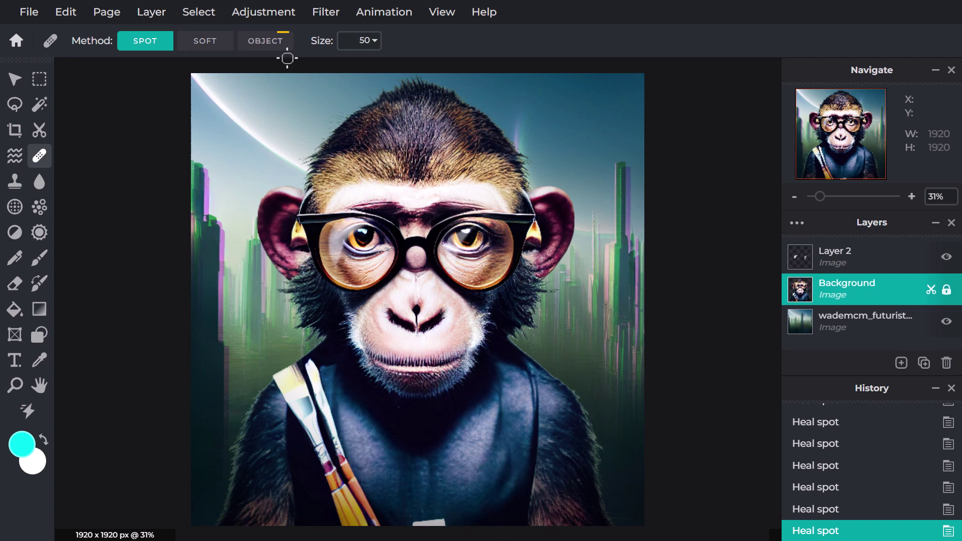
Step: Heal spots on the right side of the monkey's jacket using the Spot method at size 172
left_click(364, 41)
left_click(356, 66)
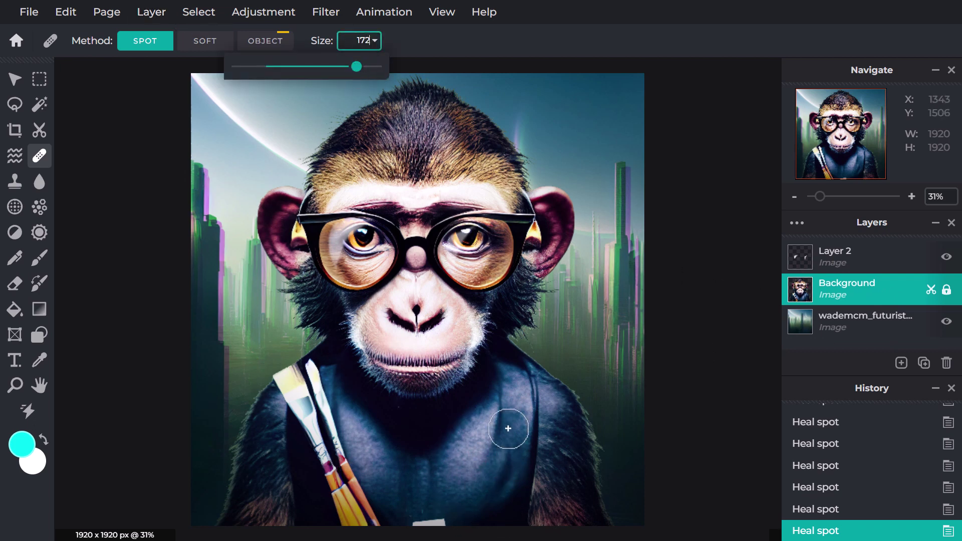
left_click(507, 457)
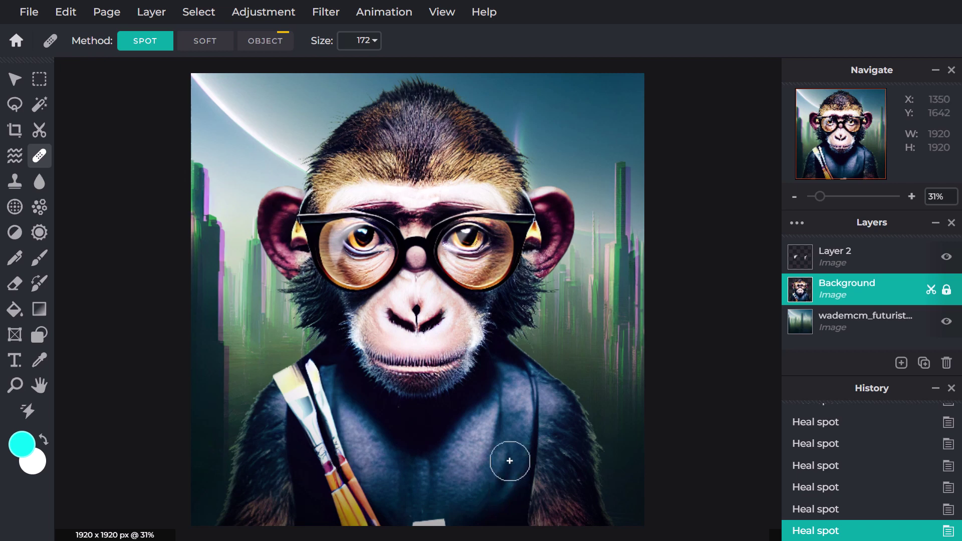
left_click(519, 401)
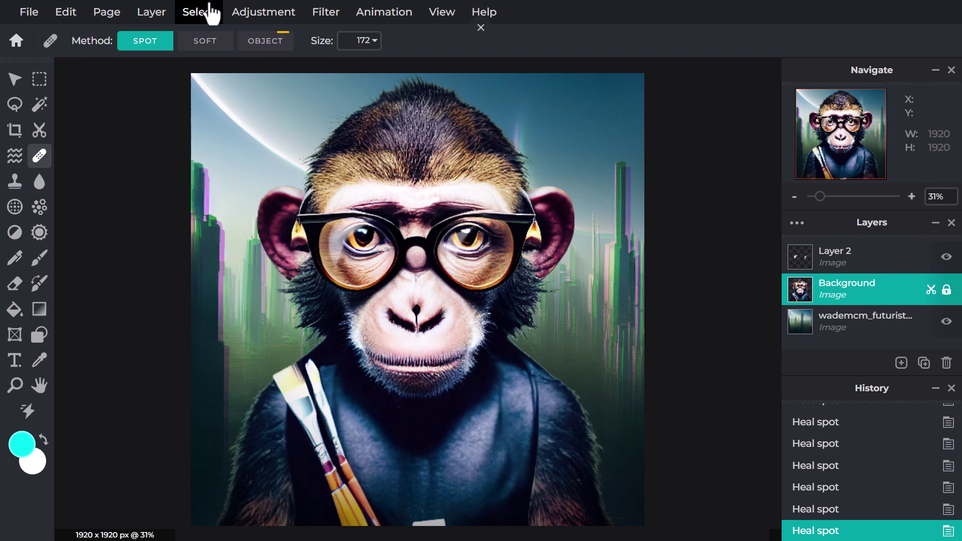
Step: Heal the jacket's right chest area repeatedly using the Soft method, working from its lower part up toward the shoulder
left_click(205, 46)
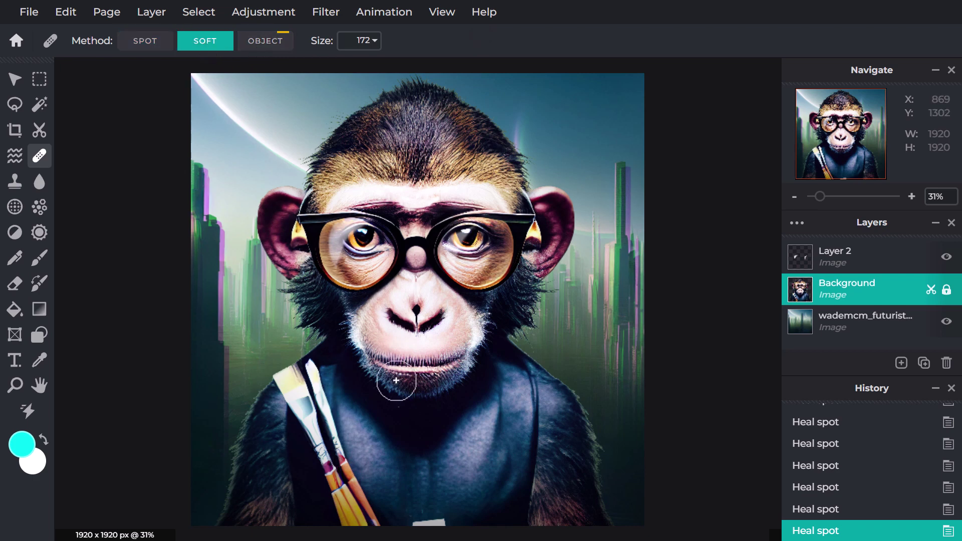
left_click(507, 464)
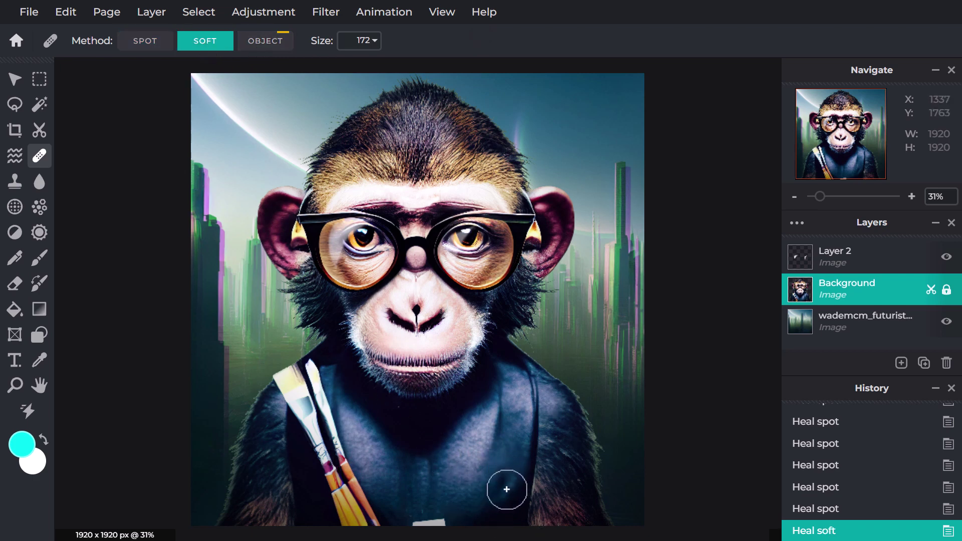
left_click(503, 490)
left_click(501, 480)
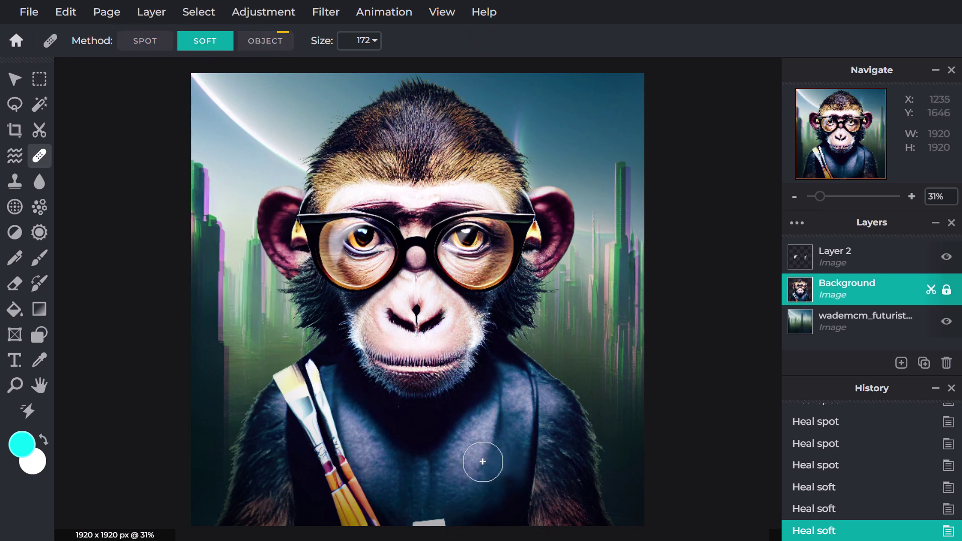
left_click(482, 461)
left_click(495, 440)
left_click(498, 425)
left_click(499, 407)
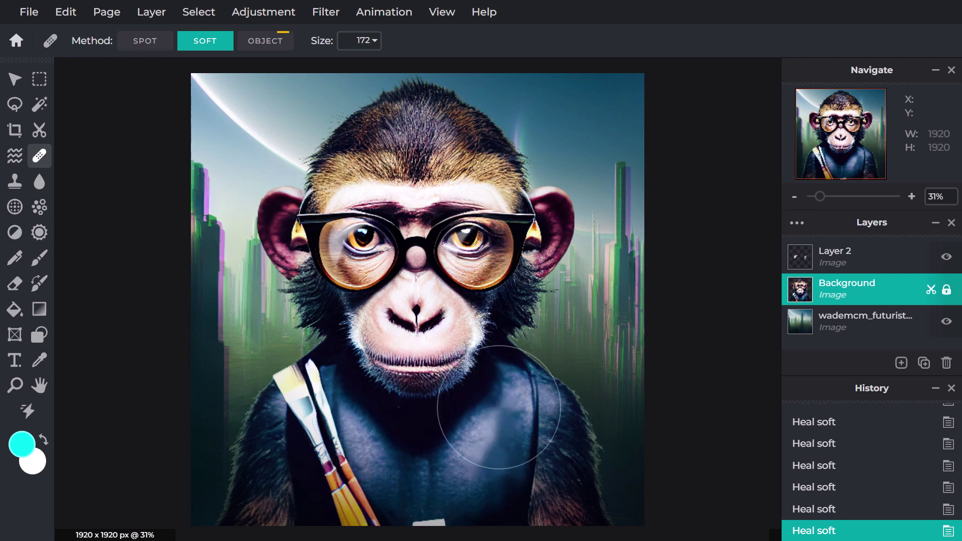
Step: Heal the area around the monkey's nose with the Object method at Balanced resolve, and set Resolve to High for another pass
left_click(268, 43)
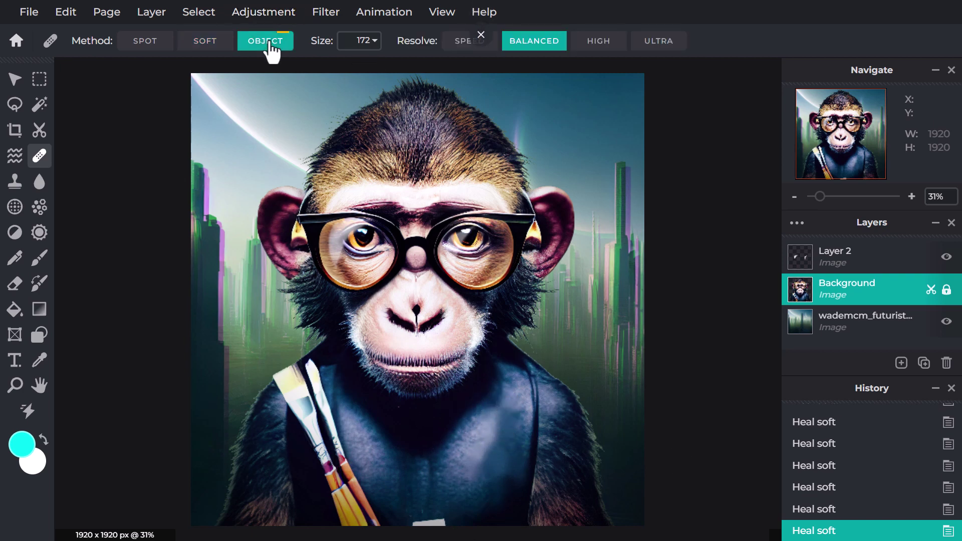
mouse_move(425, 343)
left_mouse_down()
mouse_move(449, 316)
mouse_move(396, 314)
mouse_move(415, 315)
left_mouse_up()
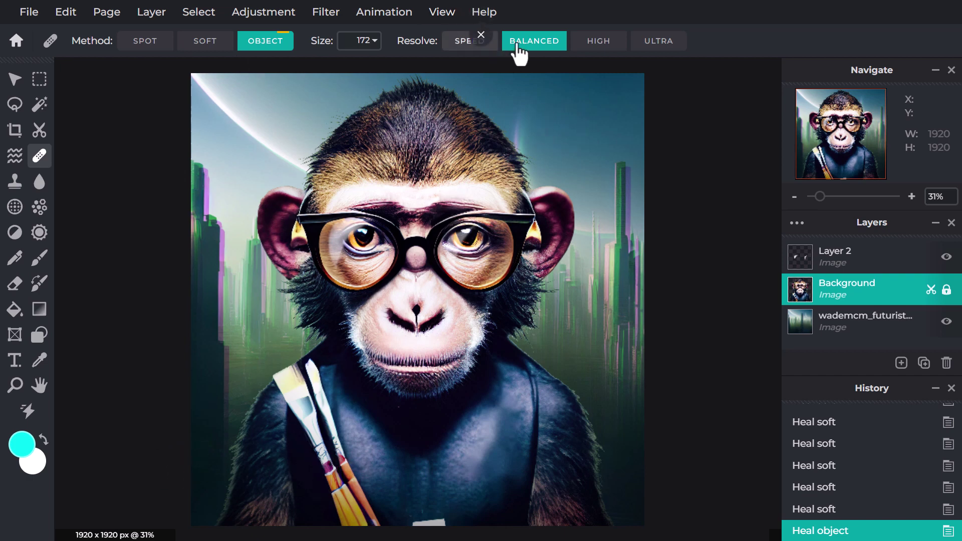
left_click(594, 44)
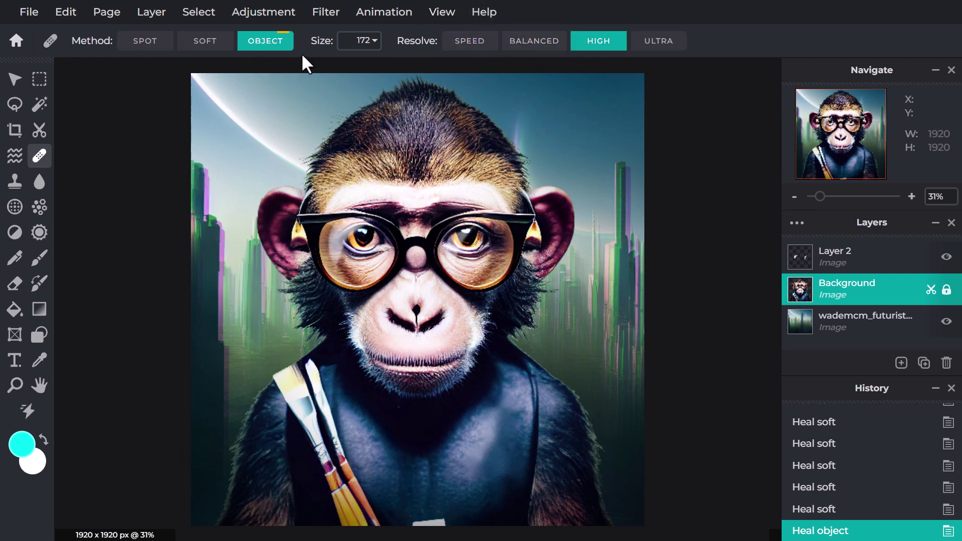
left_click(367, 44)
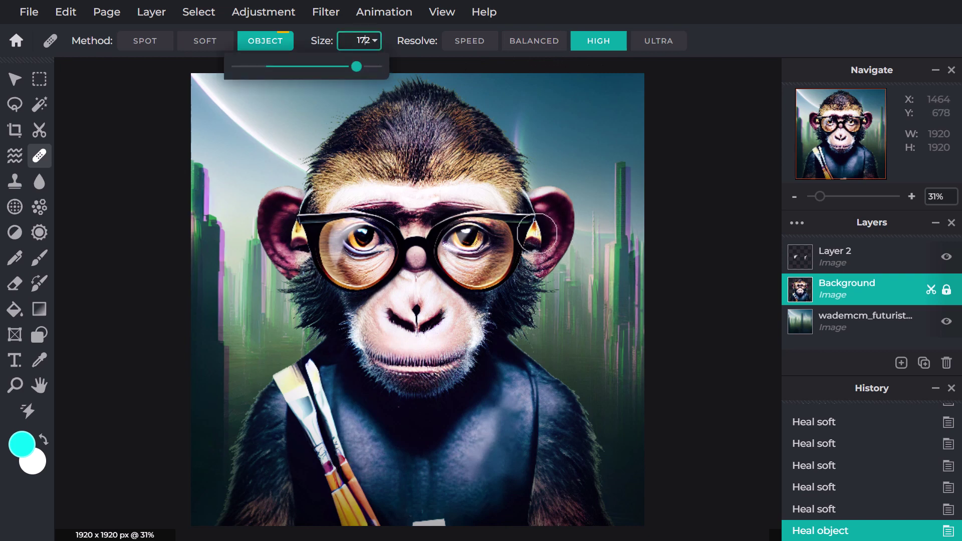
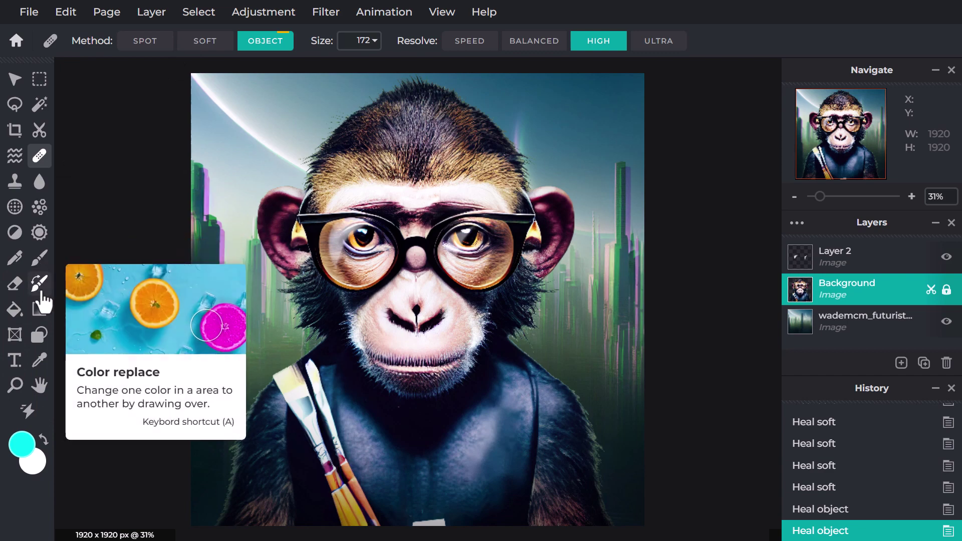
Step: Recolour the glasses frame on the Background layer in red #FF0000 using Color replace with the 40 px brush
left_click(41, 283)
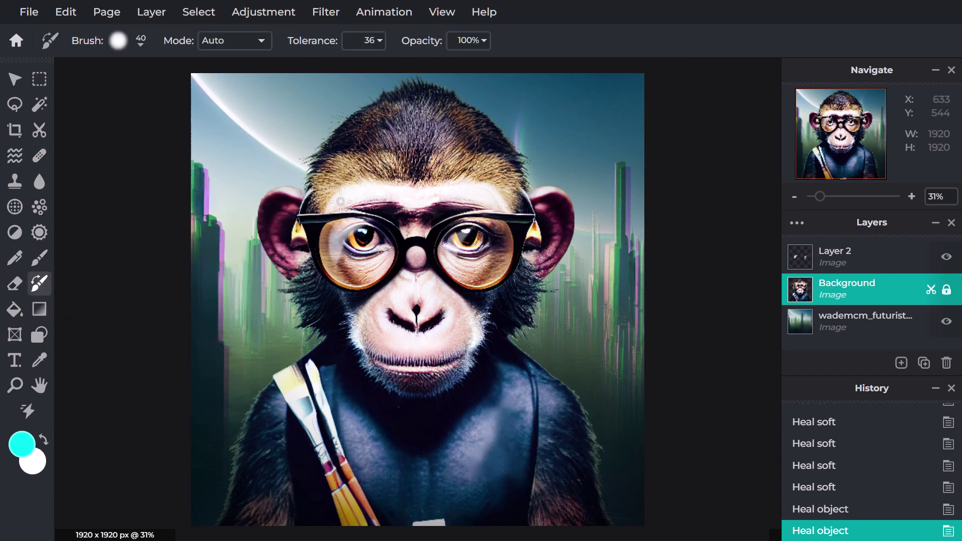
left_click(126, 47)
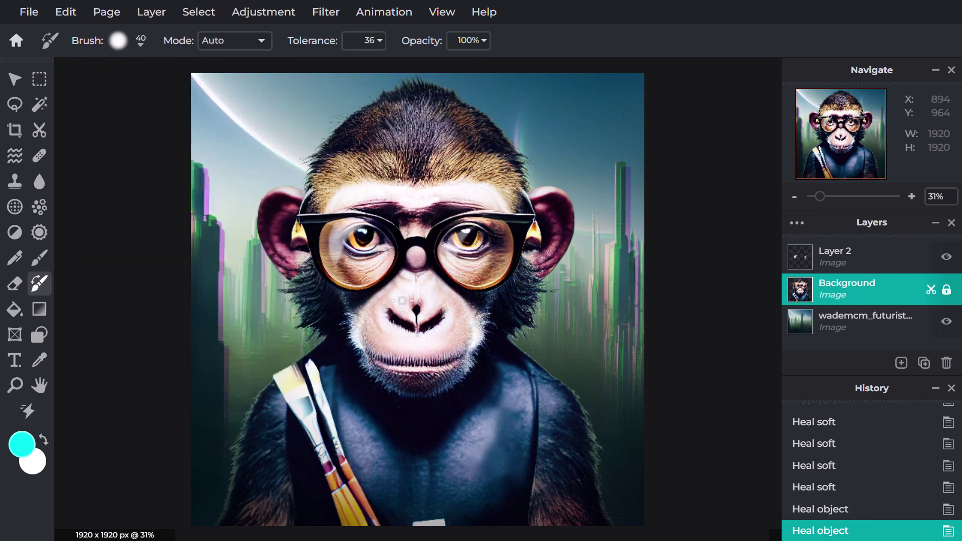
left_click(19, 448)
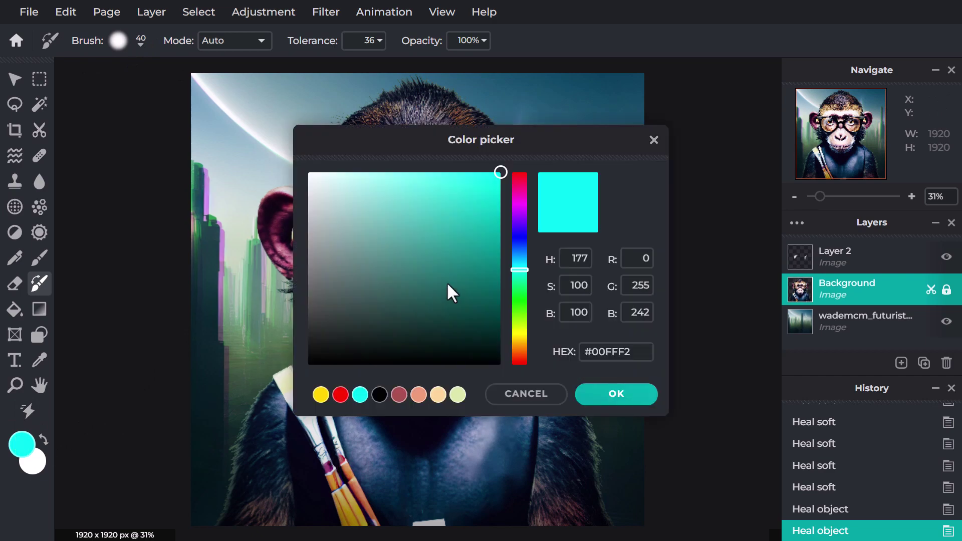
left_click(521, 364)
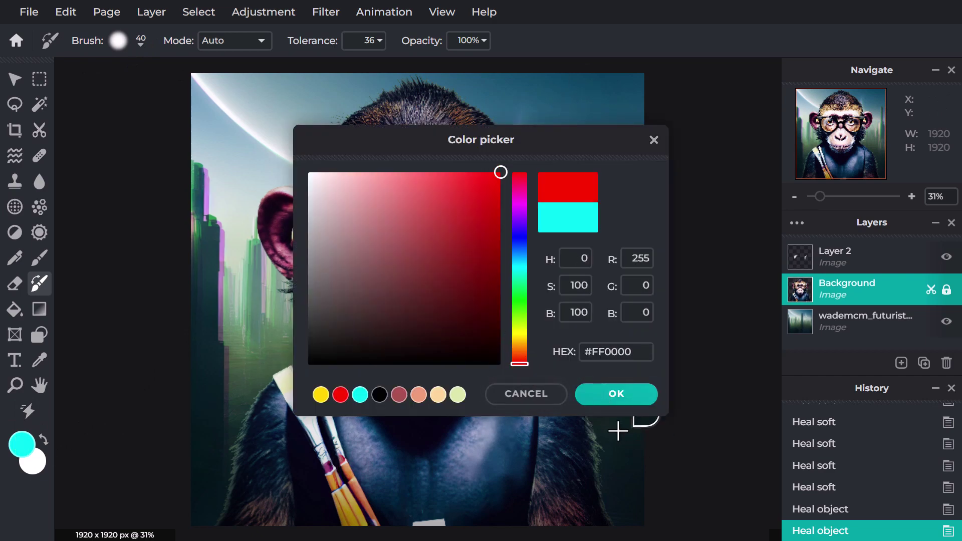
left_click(613, 401)
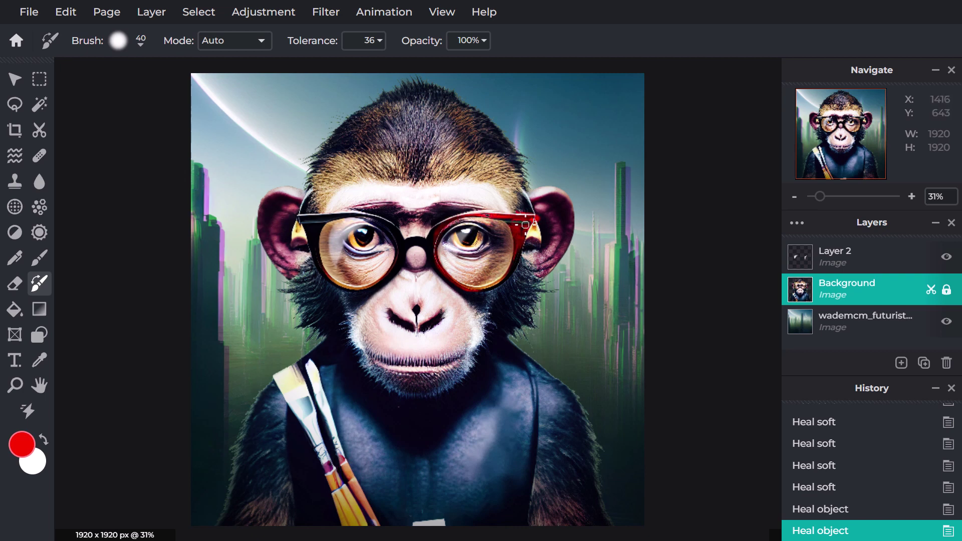
left_click(464, 284)
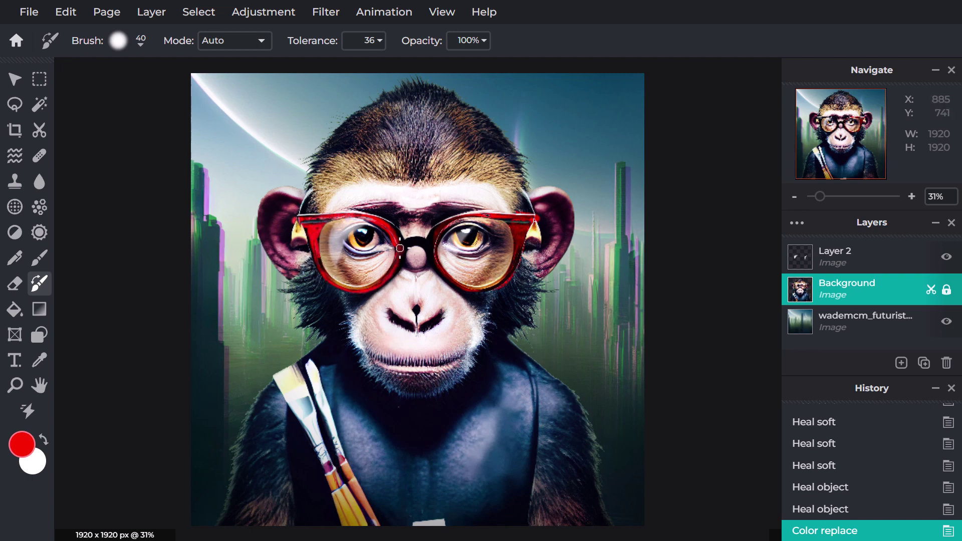
left_click(494, 283)
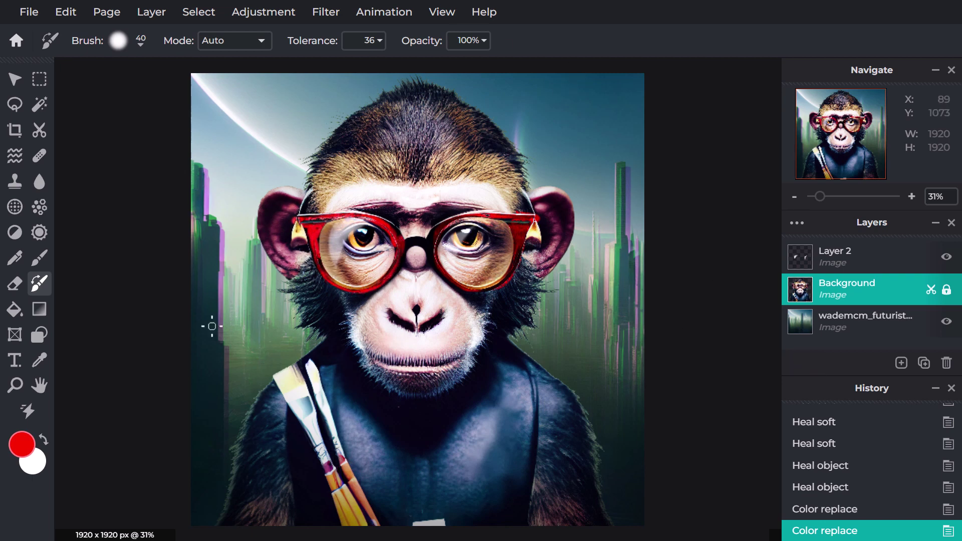
Step: Add a new text layer reading "welcome" to the portrait
left_click(16, 363)
left_click(219, 386)
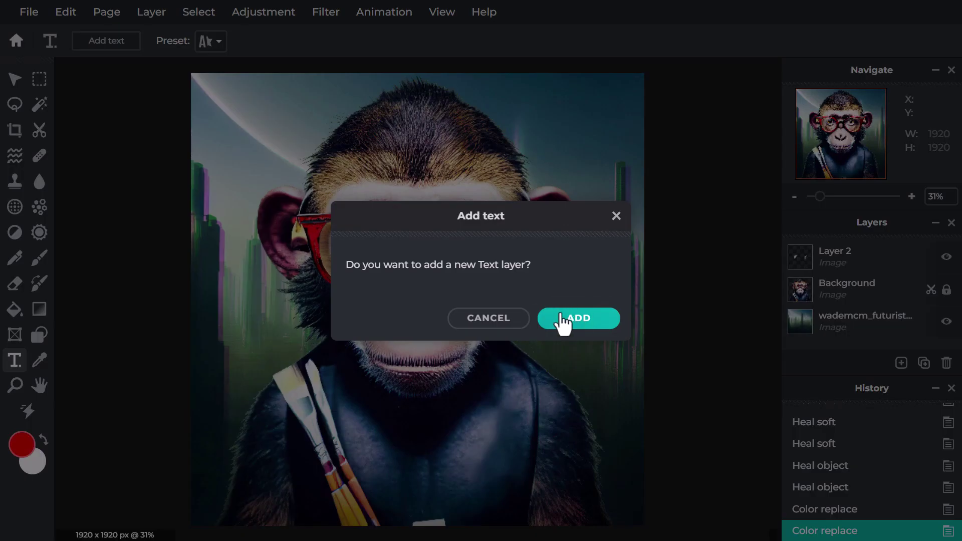
left_click(573, 323)
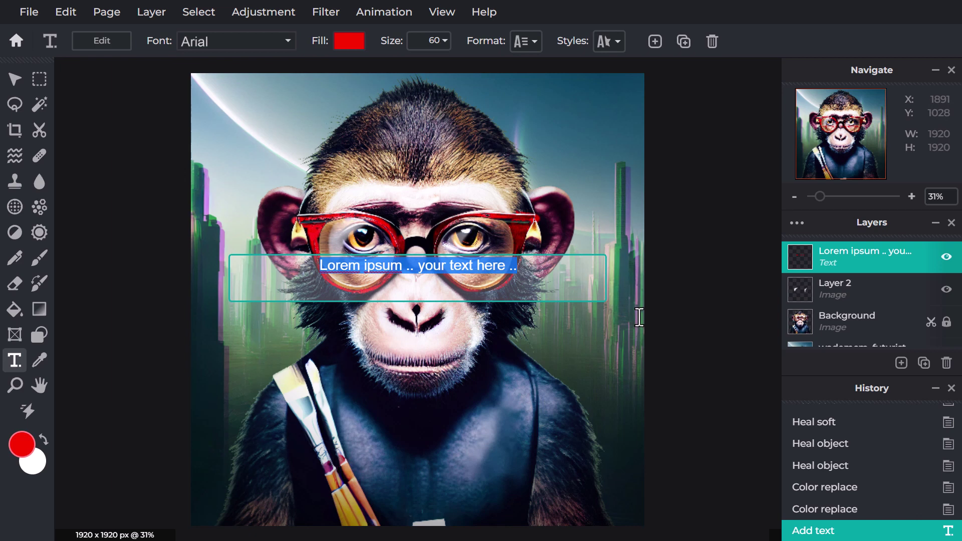
type("welcome")
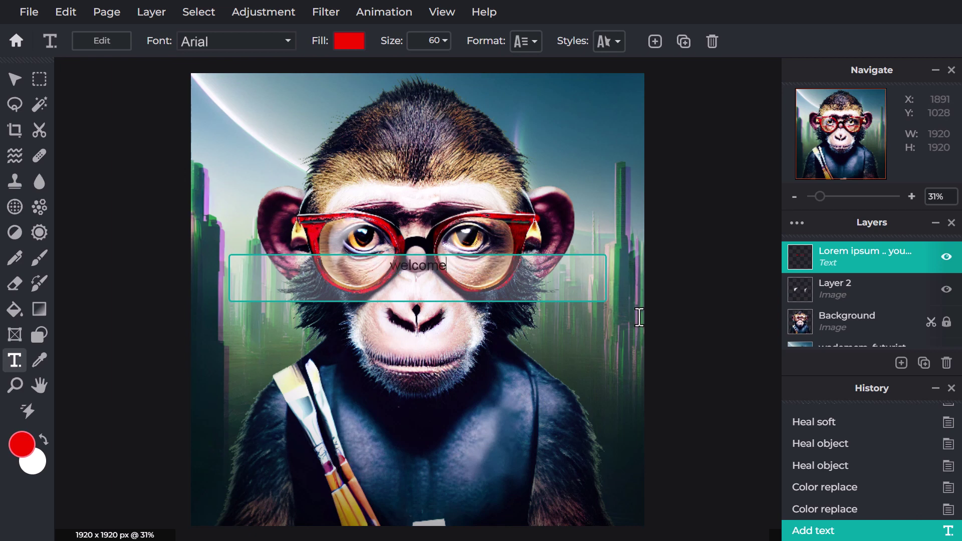
Step: Set the welcome text's font to Aloma Island and its fill to white
key("ctrl+a")
left_click(287, 42)
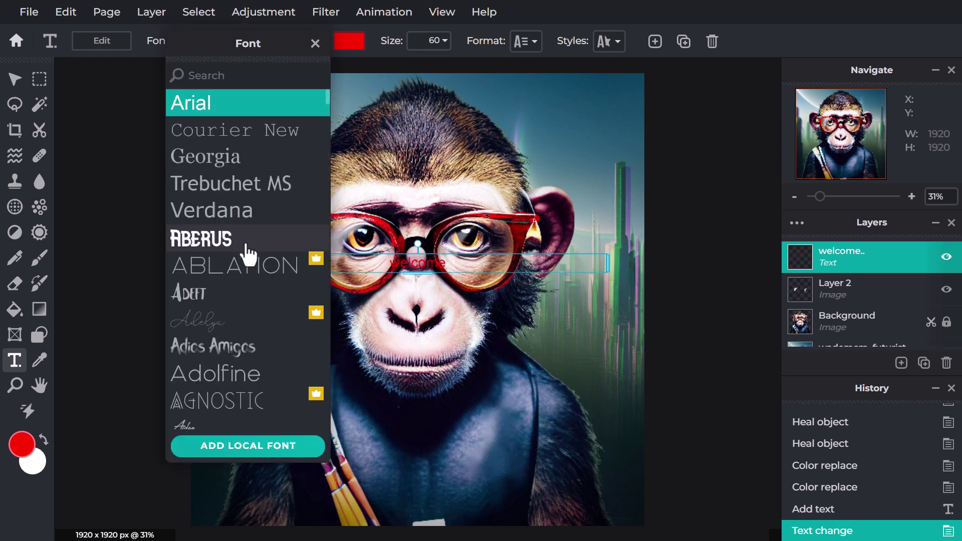
scroll(250, 266, "down", 3)
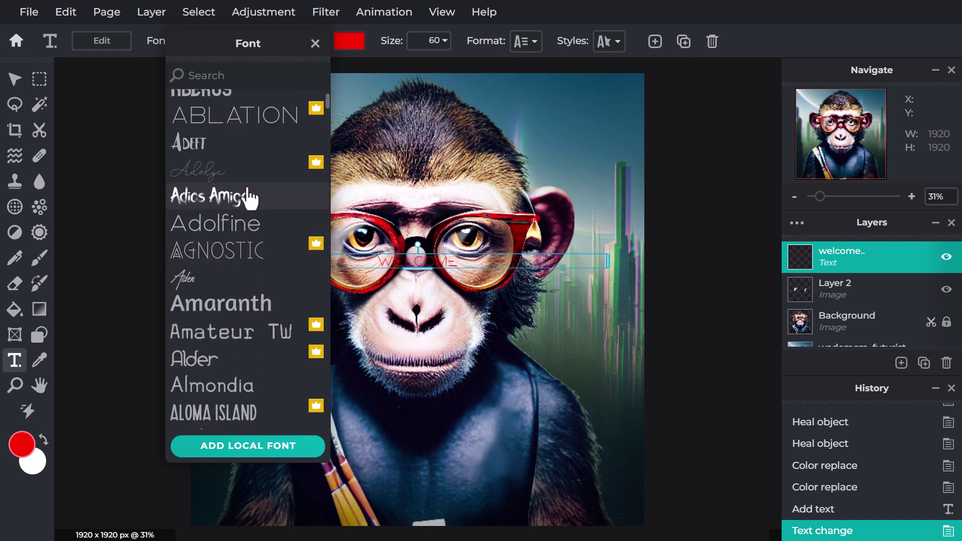
scroll(243, 336, "down", 4)
left_click(238, 213)
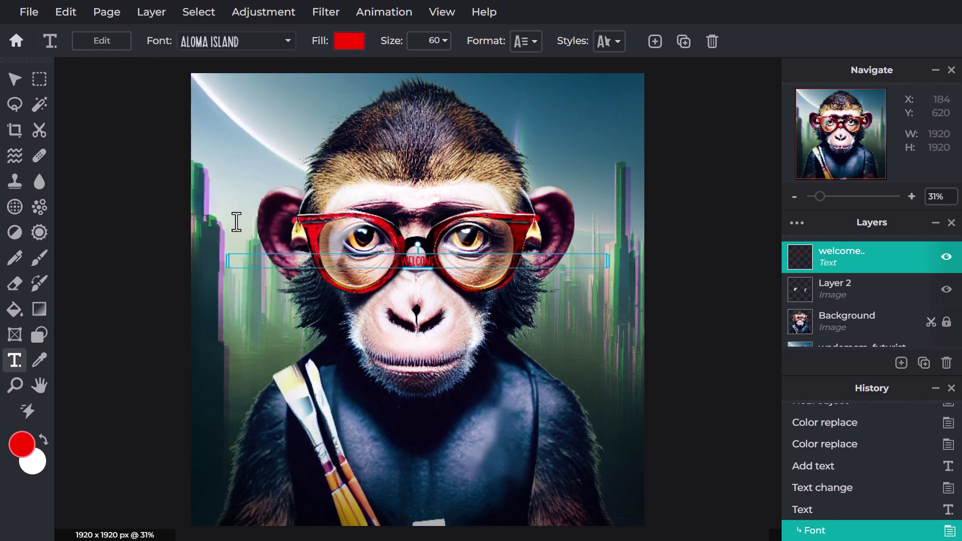
left_click(349, 41)
left_click(356, 353)
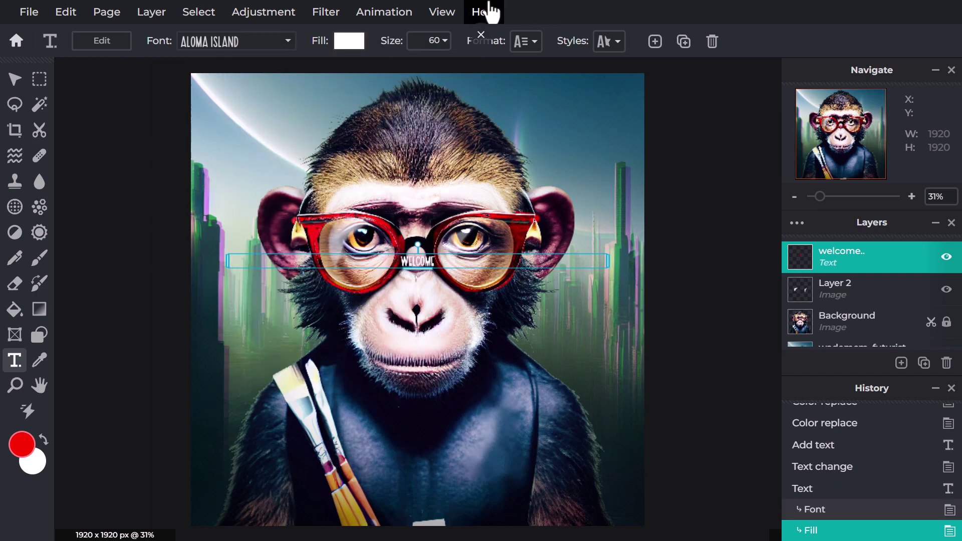
Step: Enlarge the welcome text to size 590 and move it down over the monkey's jacket
left_click(444, 40)
mouse_move(405, 68)
left_mouse_down()
mouse_move(428, 70)
mouse_move(408, 70)
left_mouse_up()
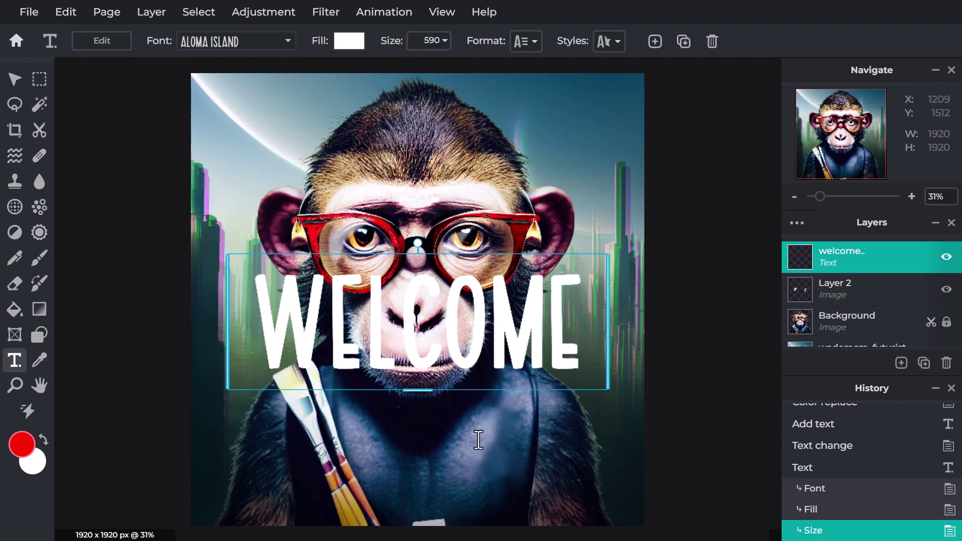
left_click_drag(466, 357, 467, 494)
left_click(665, 309)
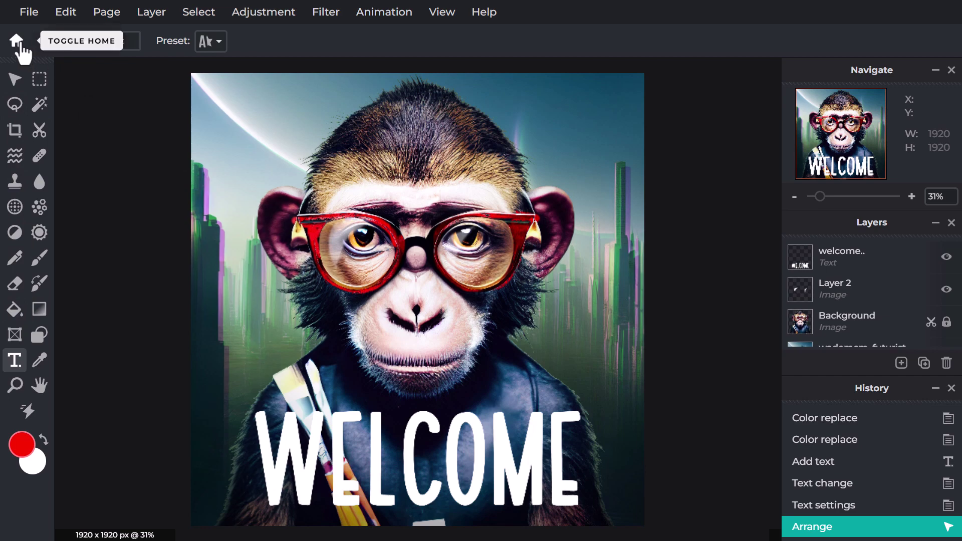
Step: Leave the Pixlr E editor and switch to Pixlr's Remove bg app
left_click(17, 40)
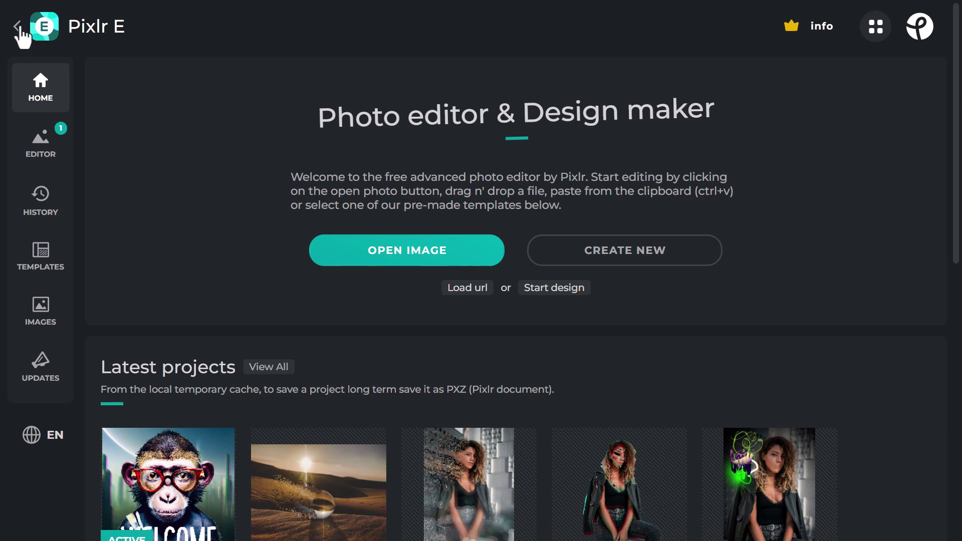
left_click(17, 28)
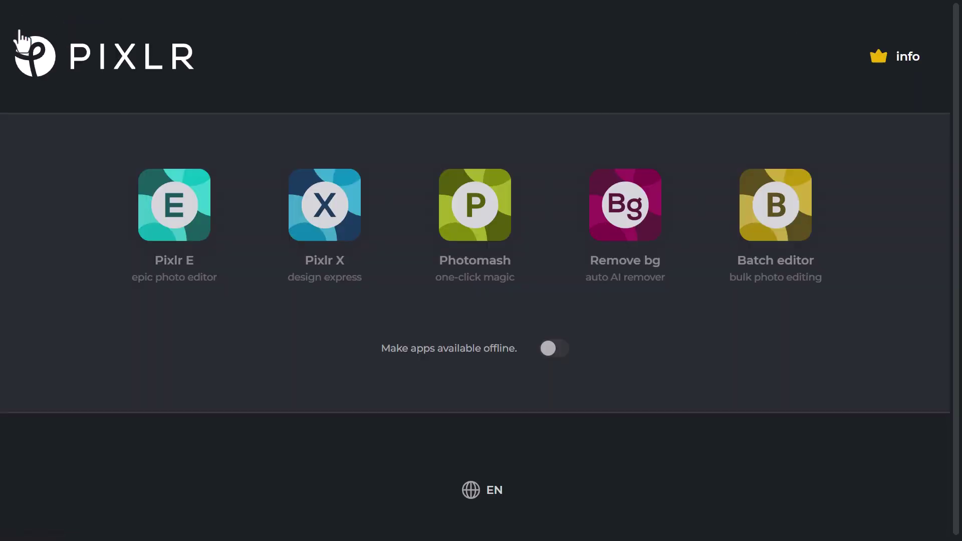
left_click(649, 239)
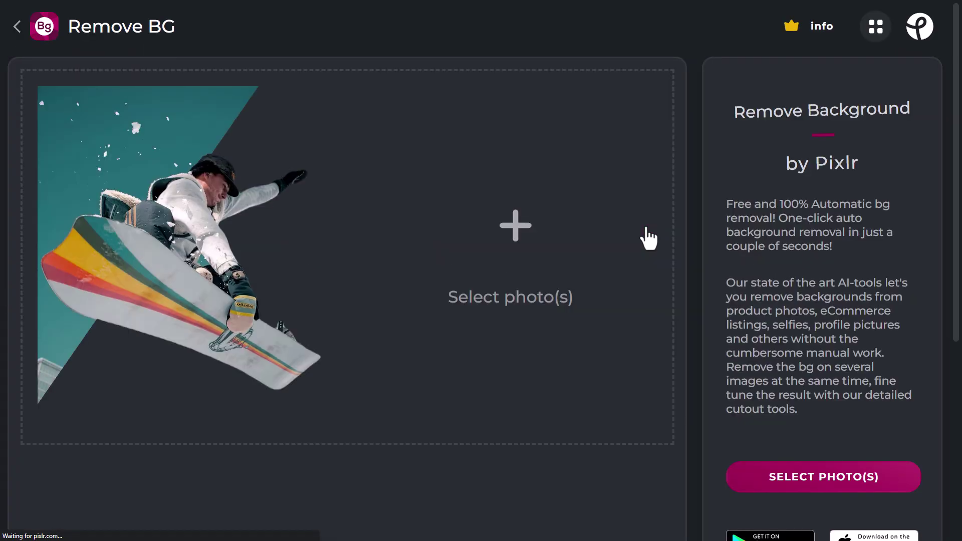
Step: Load the single black-and-white elf woman portrait for background removal and open its cutout for fine tuning
left_click(516, 224)
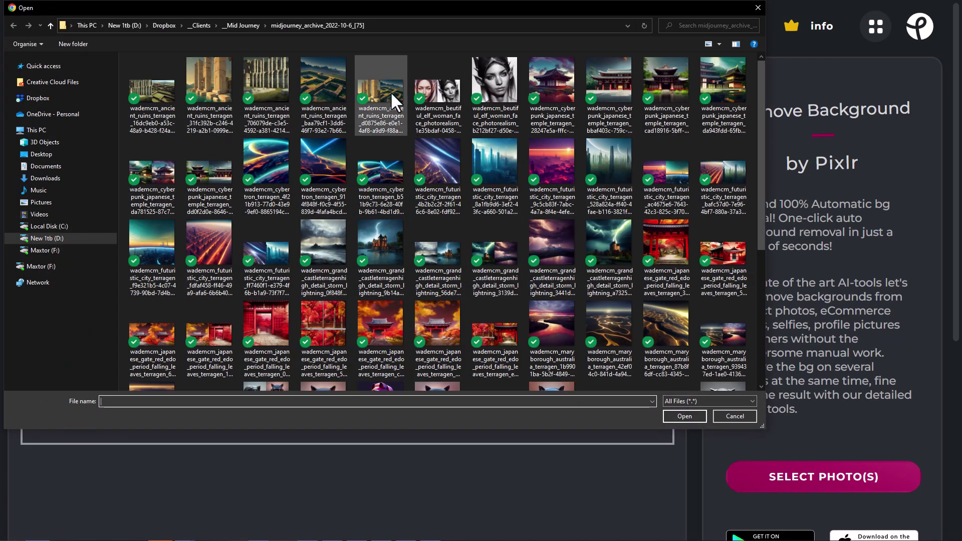
left_click(488, 85)
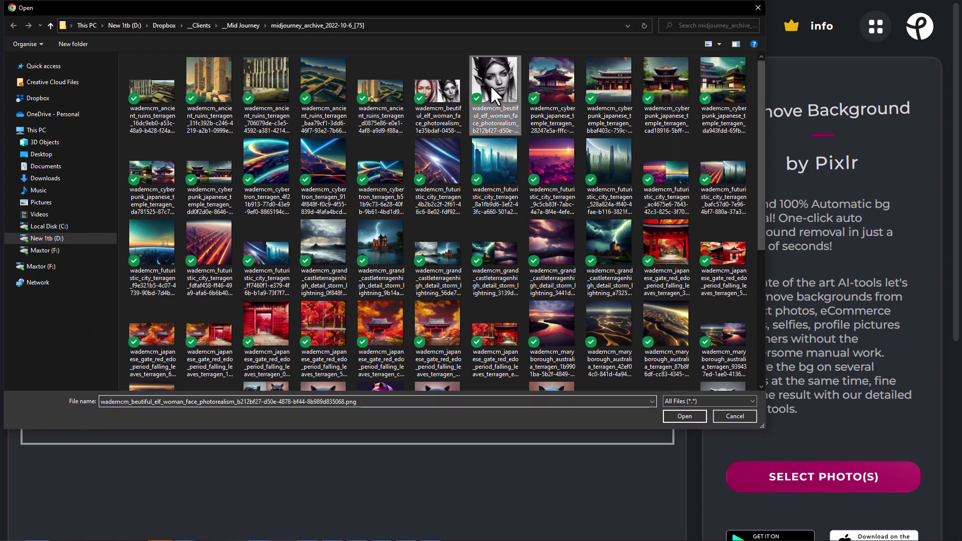
left_click(684, 416)
mouse_move(173, 145)
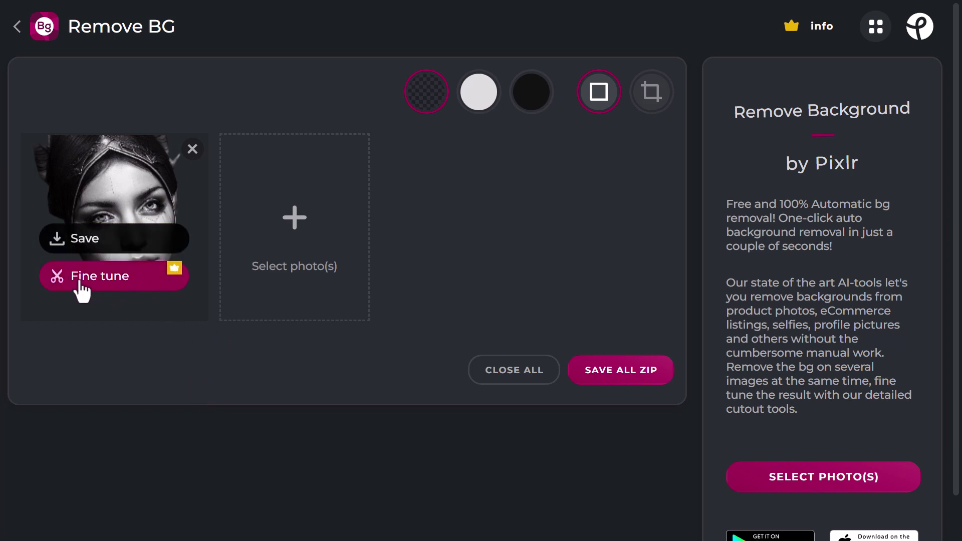
left_click(111, 284)
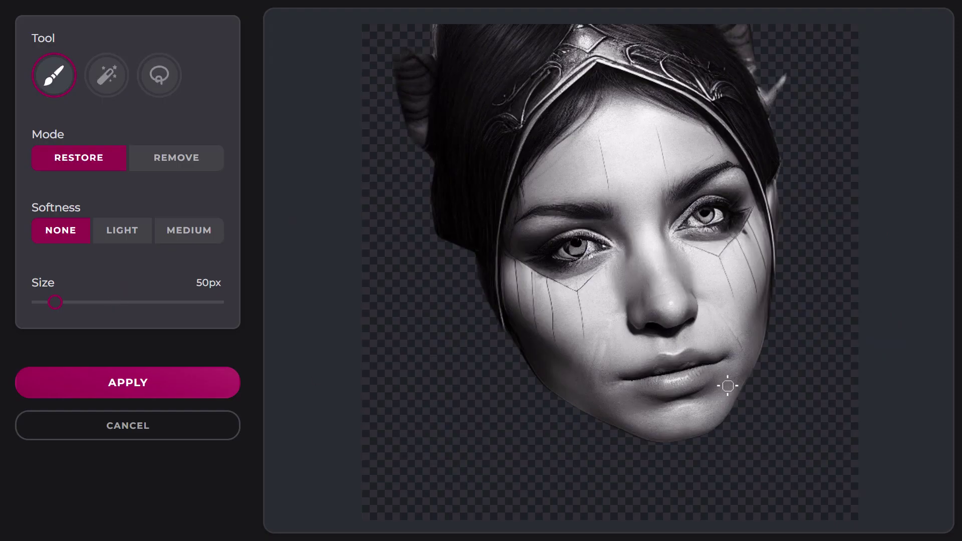
Step: Restore the woman's neck, shoulders, both ears and hanging hair with a hard 312 px brush
left_click(149, 302)
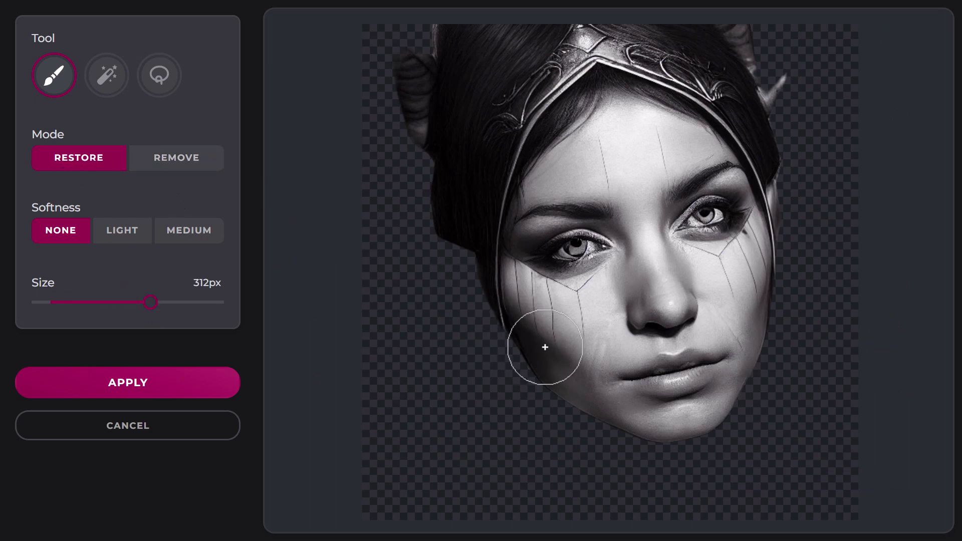
mouse_move(541, 341)
left_mouse_down()
mouse_move(546, 459)
mouse_move(601, 518)
mouse_move(653, 475)
mouse_move(584, 417)
mouse_move(673, 440)
mouse_move(712, 426)
mouse_move(790, 507)
mouse_move(731, 351)
left_mouse_up()
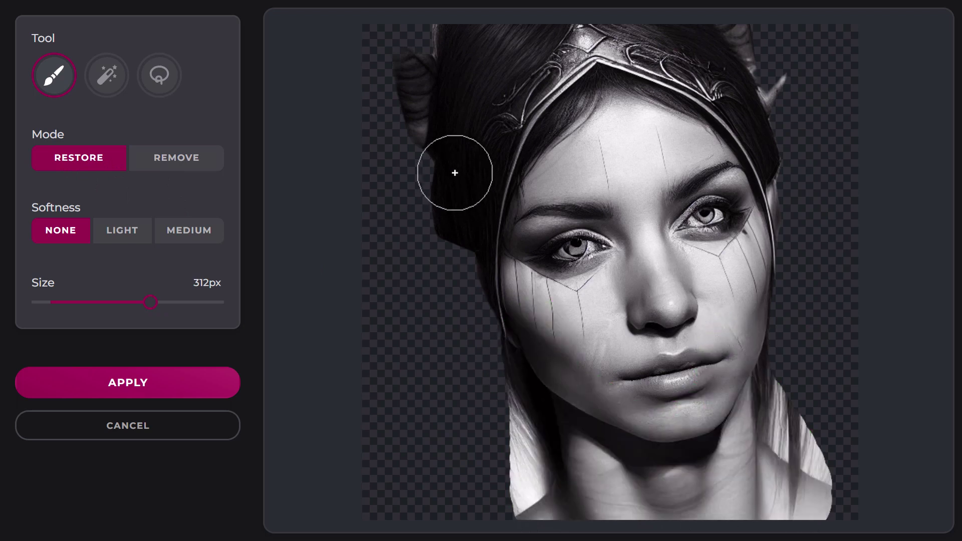
mouse_move(453, 168)
left_mouse_down()
mouse_move(459, 260)
mouse_move(511, 393)
left_mouse_up()
mouse_move(781, 221)
left_mouse_down()
mouse_move(781, 66)
mouse_move(764, 355)
mouse_move(741, 408)
left_mouse_up()
left_click_drag(778, 200, 786, 436)
left_click_drag(813, 122, 825, 116)
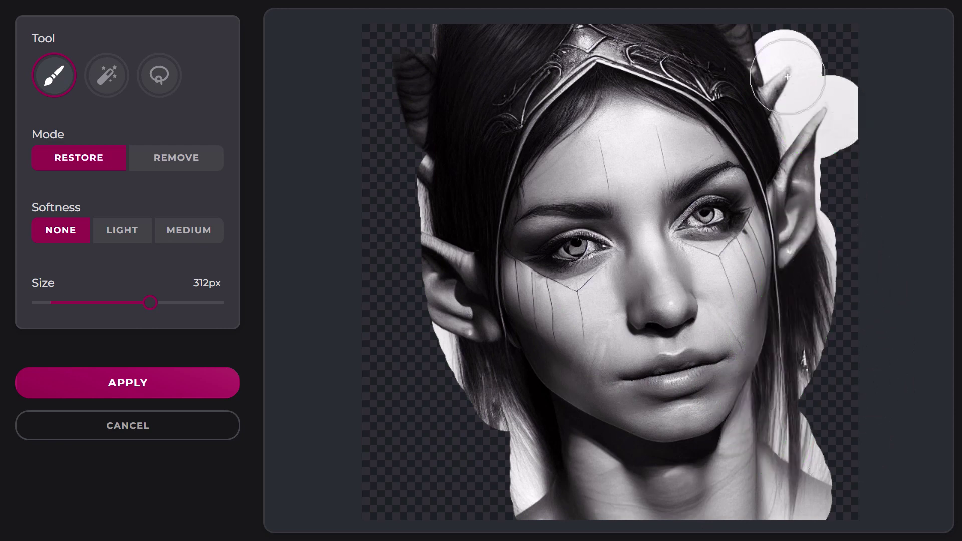
mouse_move(432, 266)
left_mouse_down()
mouse_move(394, 244)
mouse_move(426, 311)
left_mouse_up()
left_click_drag(549, 468, 481, 527)
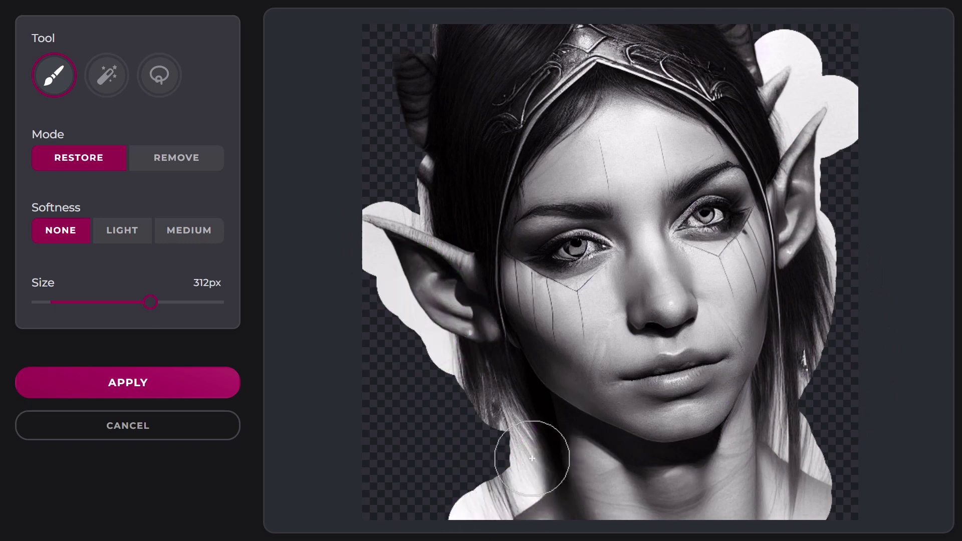
left_click_drag(526, 433, 511, 495)
mouse_move(799, 360)
left_mouse_down()
mouse_move(869, 508)
mouse_move(890, 511)
left_mouse_up()
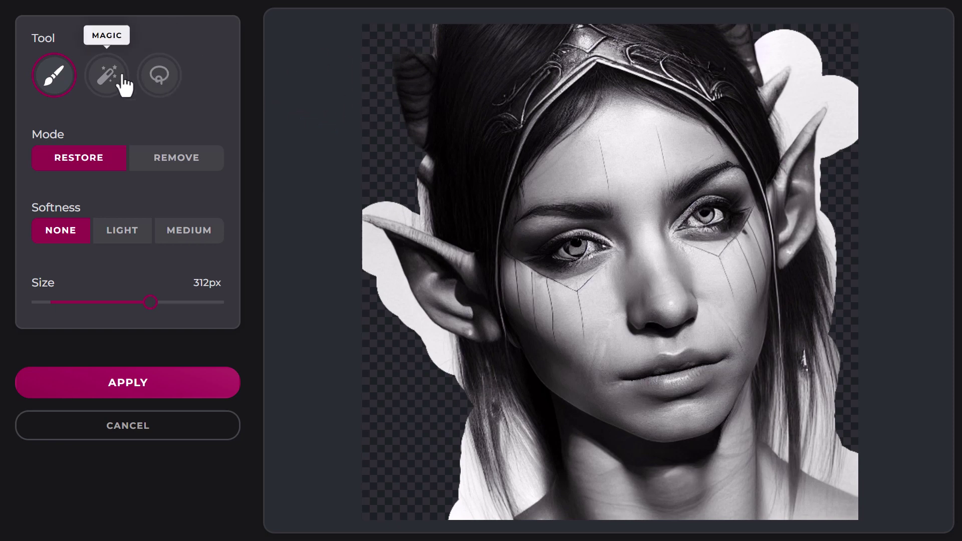
Step: Restore the pale backdrop beside the right ear with the Magic tool at tolerance 32, and remove it again
left_click(105, 78)
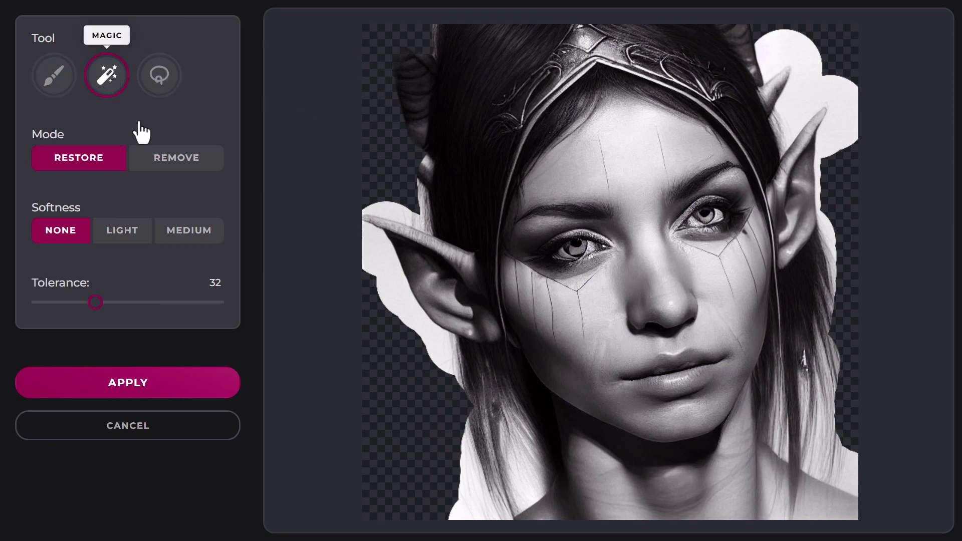
left_click(814, 88)
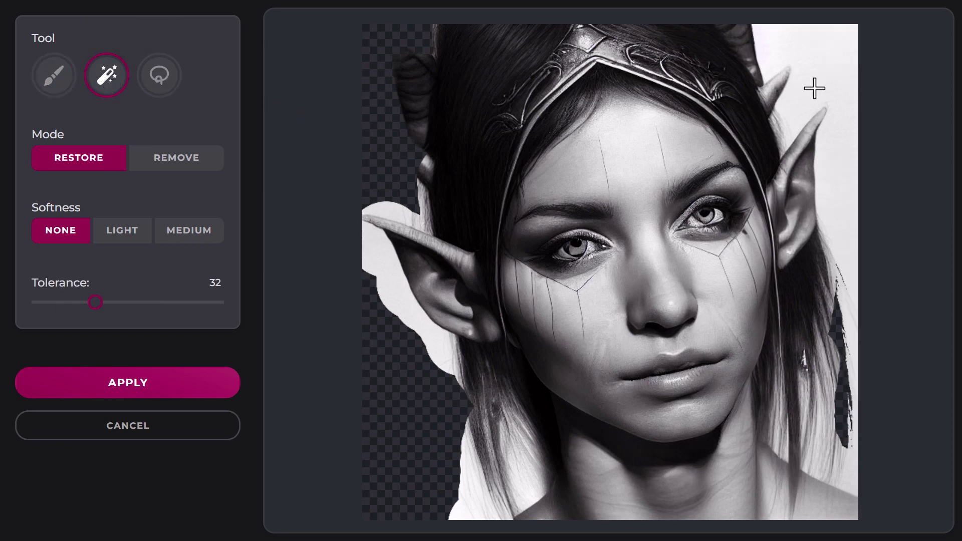
left_click(162, 162)
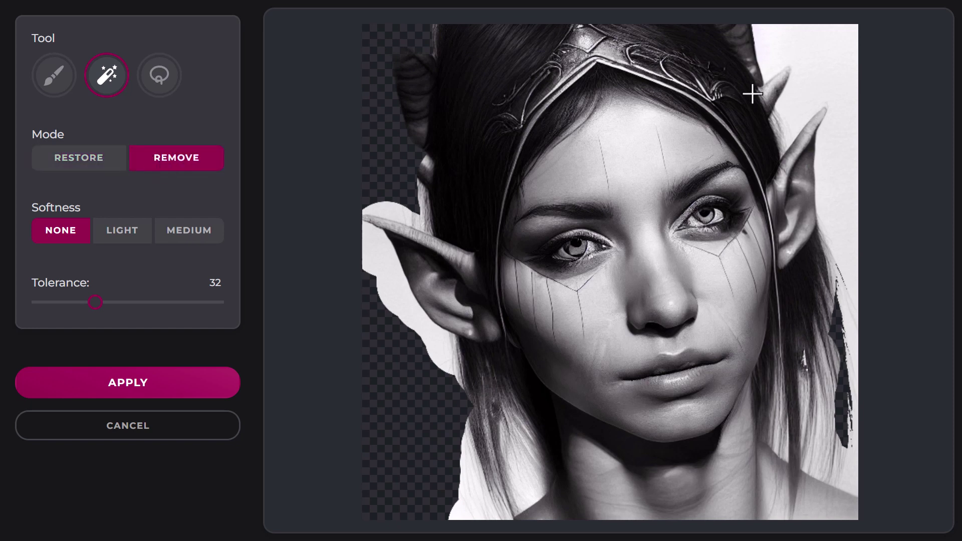
left_click(817, 76)
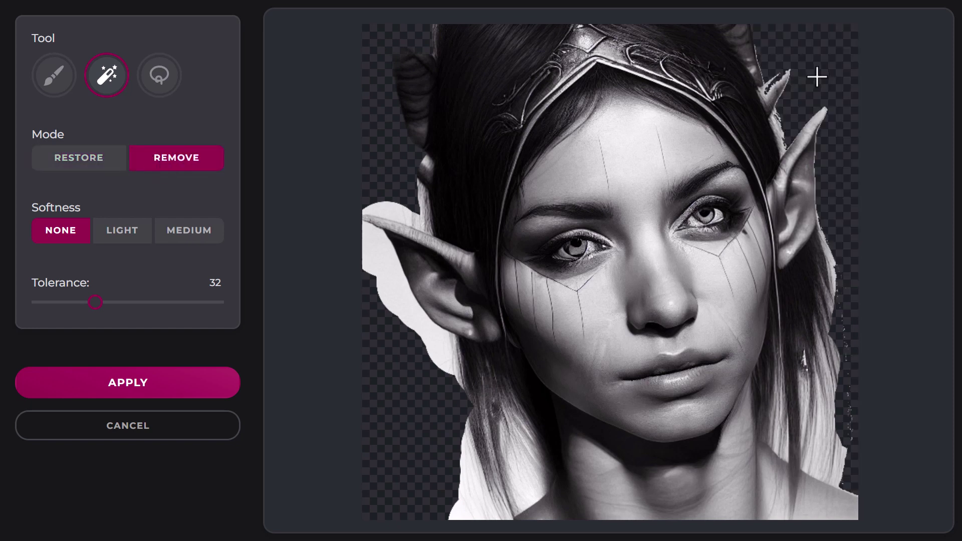
Step: Remove the leftover backdrop around the left ear and among the hair on both sides with the Magic tool
left_click(435, 351)
left_click(389, 218)
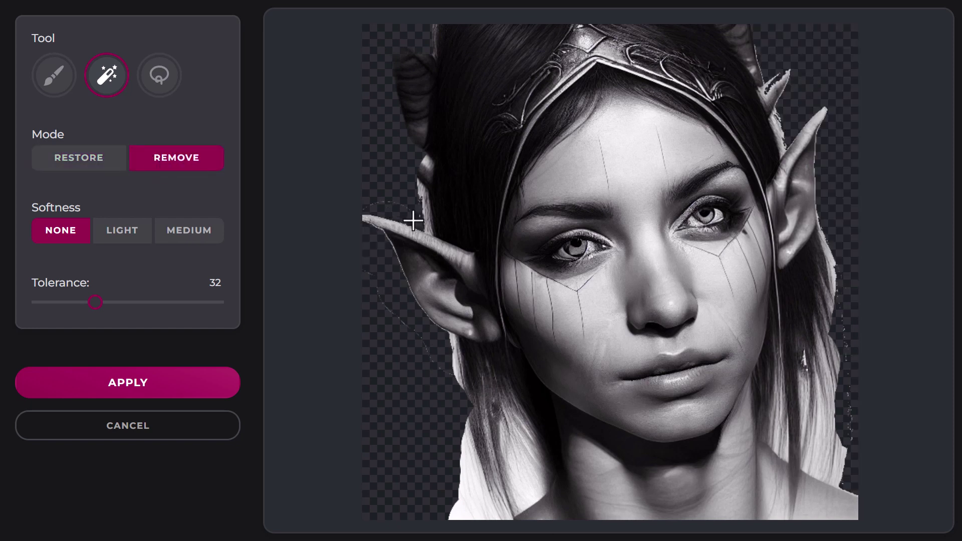
left_click(471, 504)
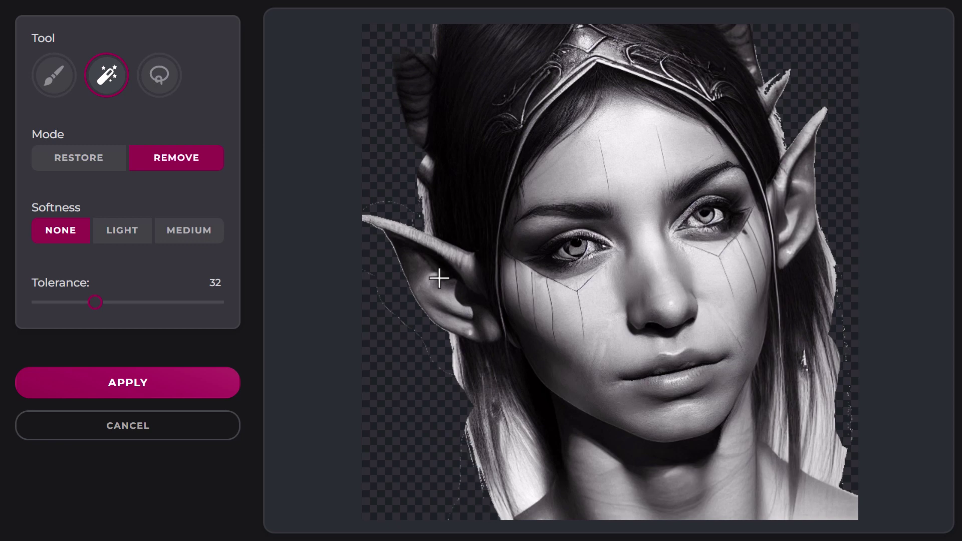
left_click(521, 481)
left_click(453, 361)
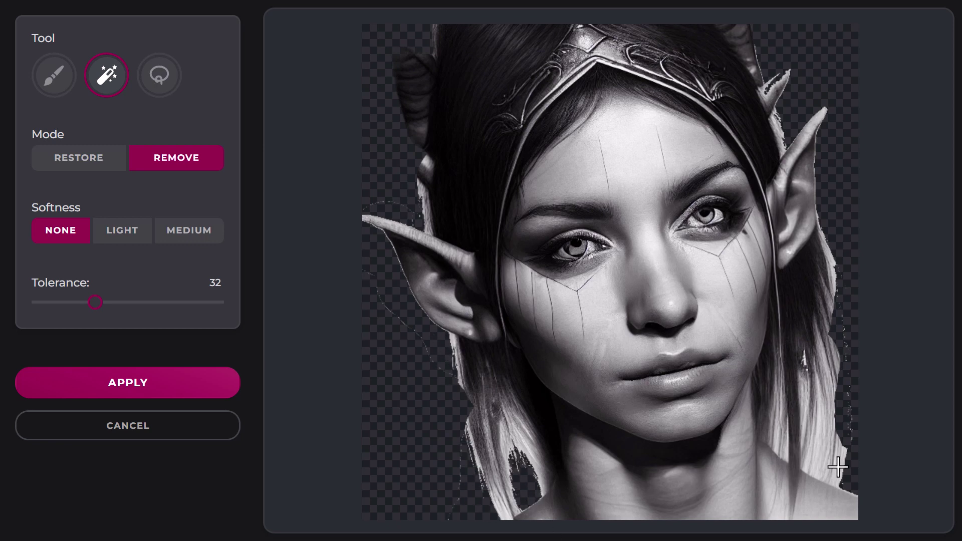
left_click(821, 472)
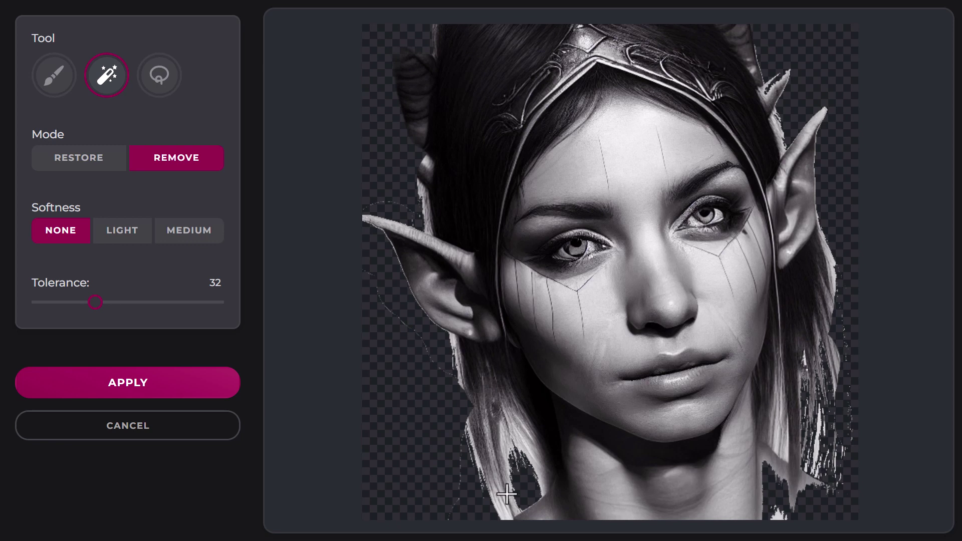
Step: Restore the shoulder on the image's right side with the Magic tool and fill its gaps with the 312 px brush
left_click(100, 160)
left_click(818, 494)
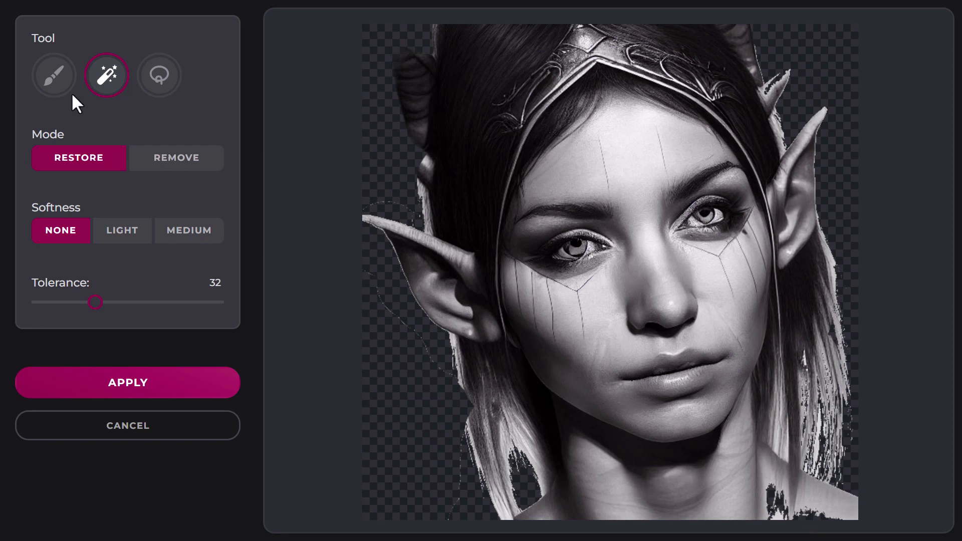
left_click(56, 78)
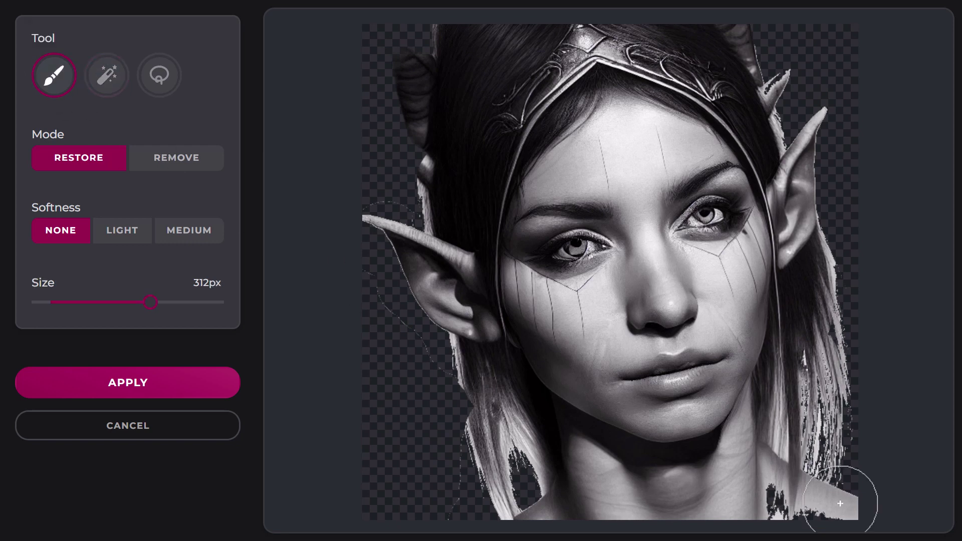
left_click(750, 496)
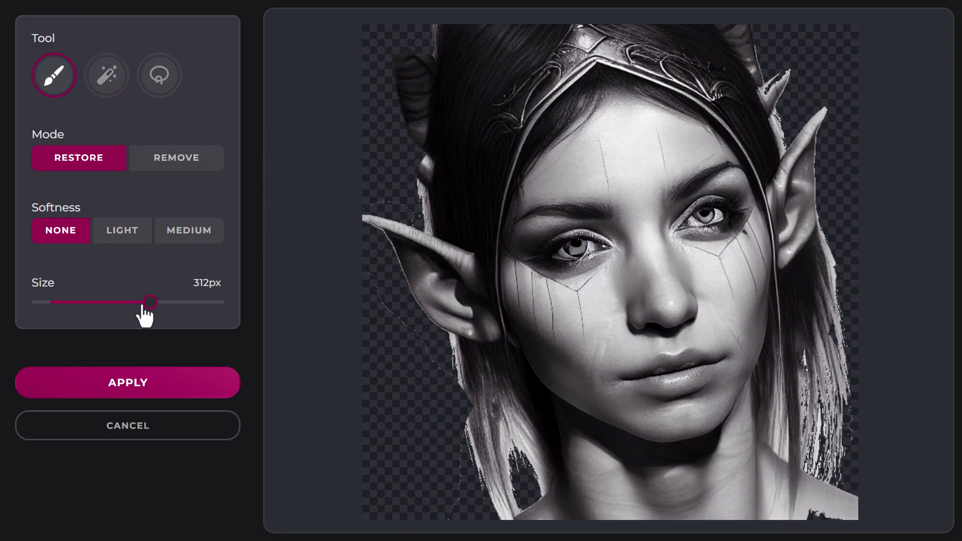
Step: Remove the stray outline beside the left ear and hair and the small horn above the right ear with a 109 px brush
left_click_drag(145, 312, 115, 311)
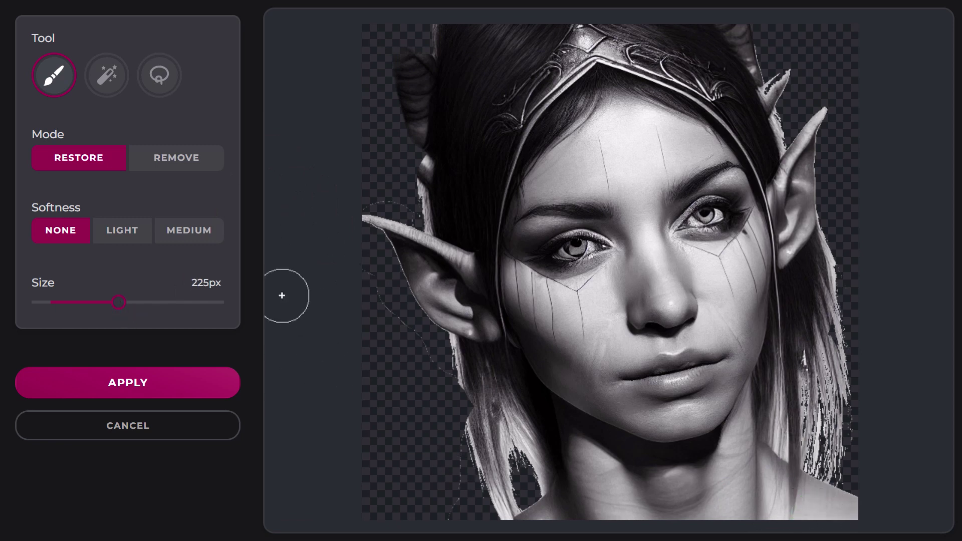
left_click(187, 158)
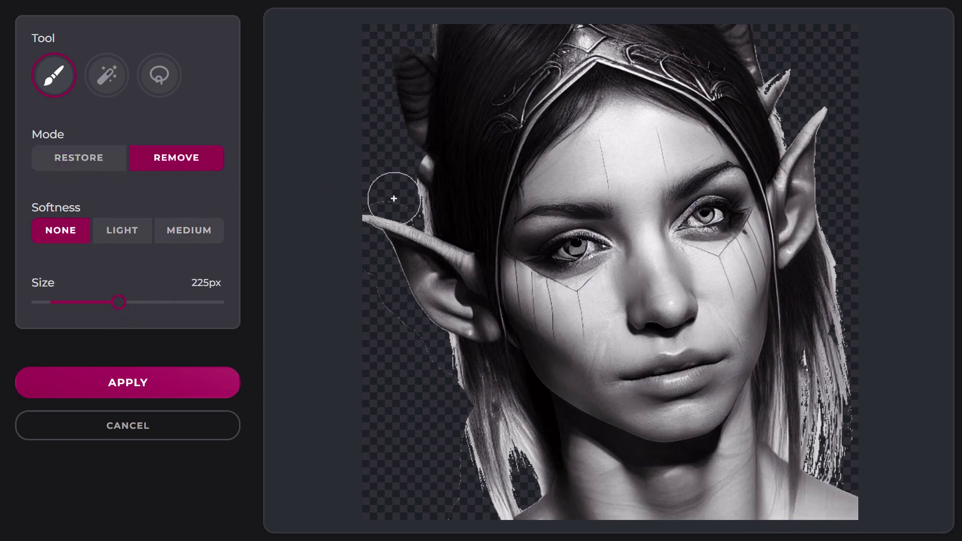
left_click_drag(119, 303, 76, 303)
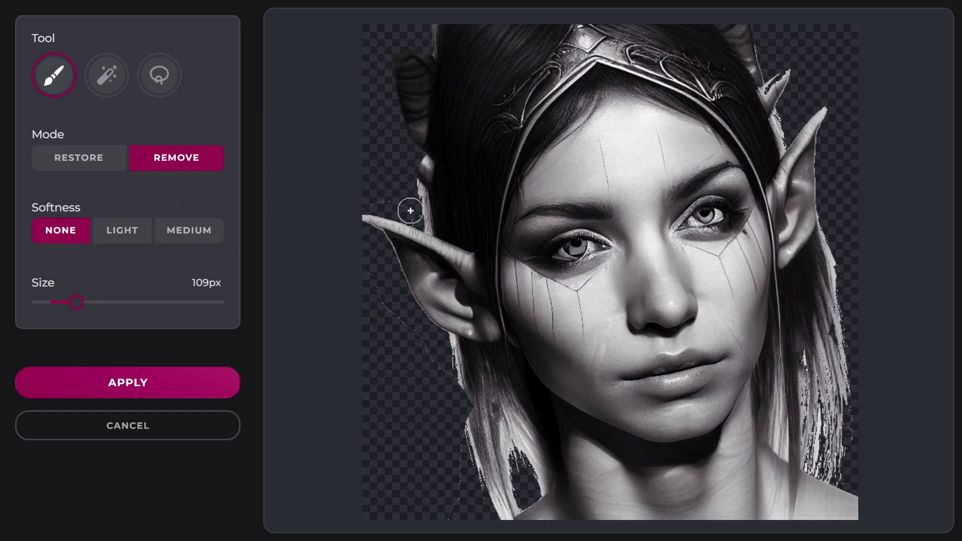
left_click_drag(407, 209, 360, 200)
mouse_move(366, 262)
left_mouse_down()
mouse_move(399, 328)
mouse_move(449, 381)
mouse_move(447, 366)
mouse_move(480, 529)
mouse_move(466, 483)
left_mouse_up()
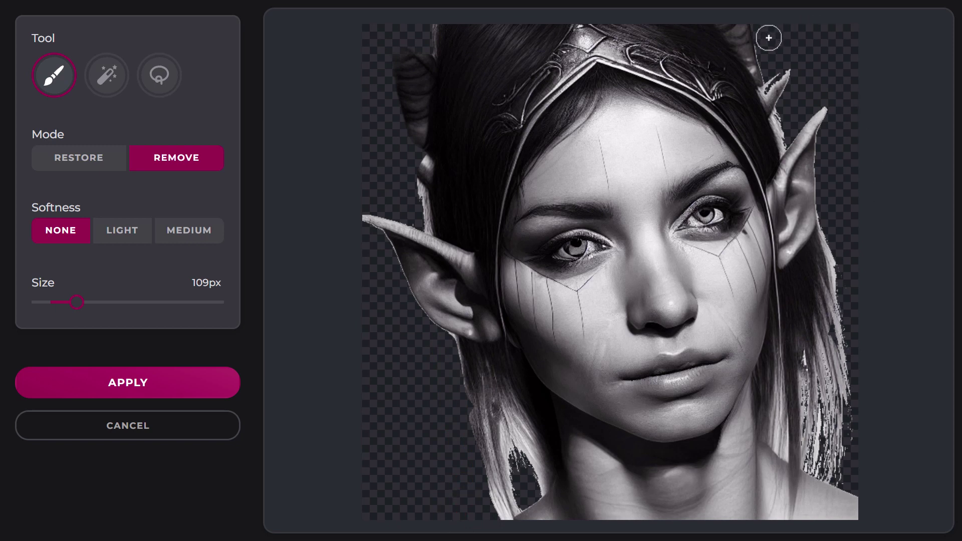
mouse_move(769, 37)
left_mouse_down()
mouse_move(770, 71)
mouse_move(782, 77)
mouse_move(785, 141)
left_mouse_up()
Step: Remove the leftover fringe along both edges of the right ear with a 70 px brush
left_click_drag(70, 307, 62, 303)
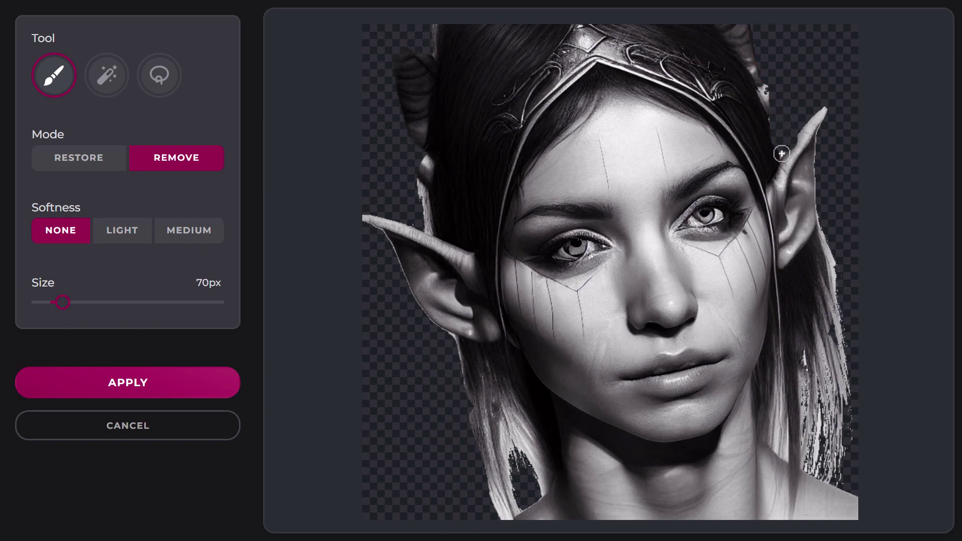
left_click_drag(782, 153, 837, 88)
left_click_drag(840, 91, 835, 109)
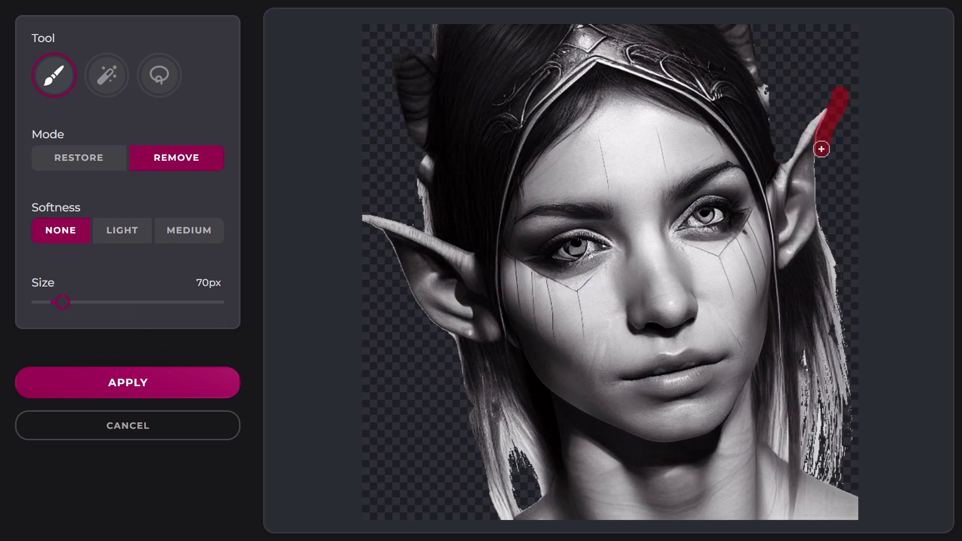
mouse_move(822, 149)
left_mouse_down()
mouse_move(820, 214)
mouse_move(848, 319)
left_mouse_up()
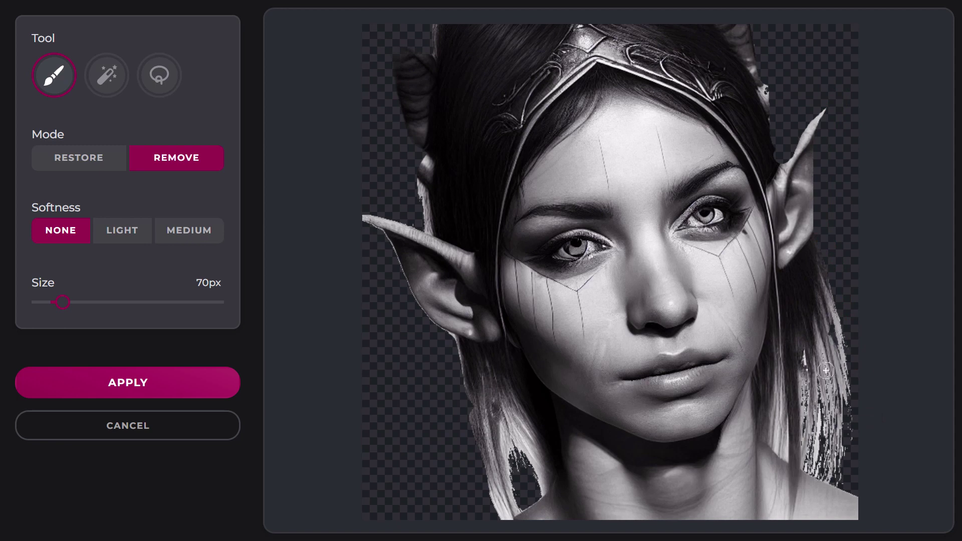
Step: Remove the ragged hair below both ears with a light-softness brush, enlarging it to 329 px
left_click(121, 238)
mouse_move(842, 314)
left_mouse_down()
mouse_move(845, 436)
mouse_move(848, 353)
mouse_move(825, 270)
left_mouse_up()
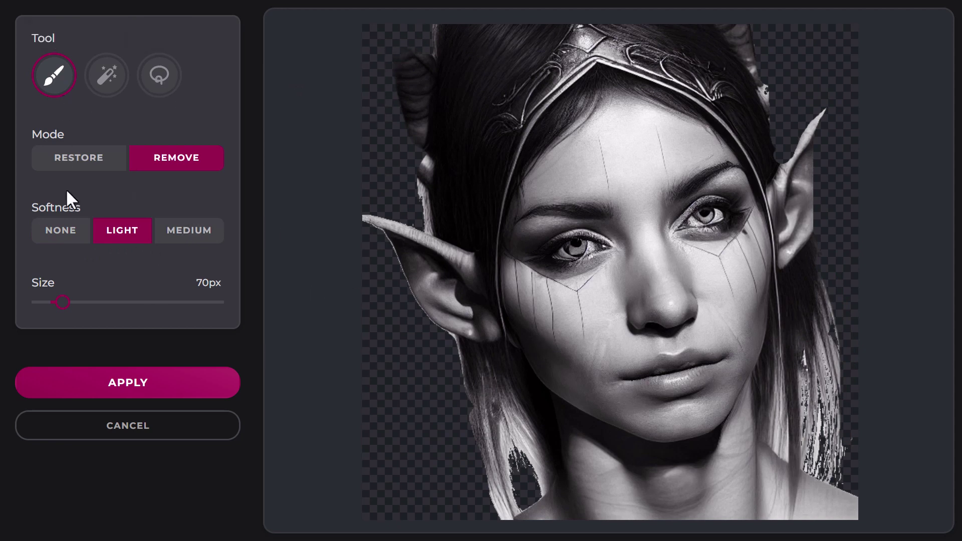
left_click_drag(140, 302, 158, 304)
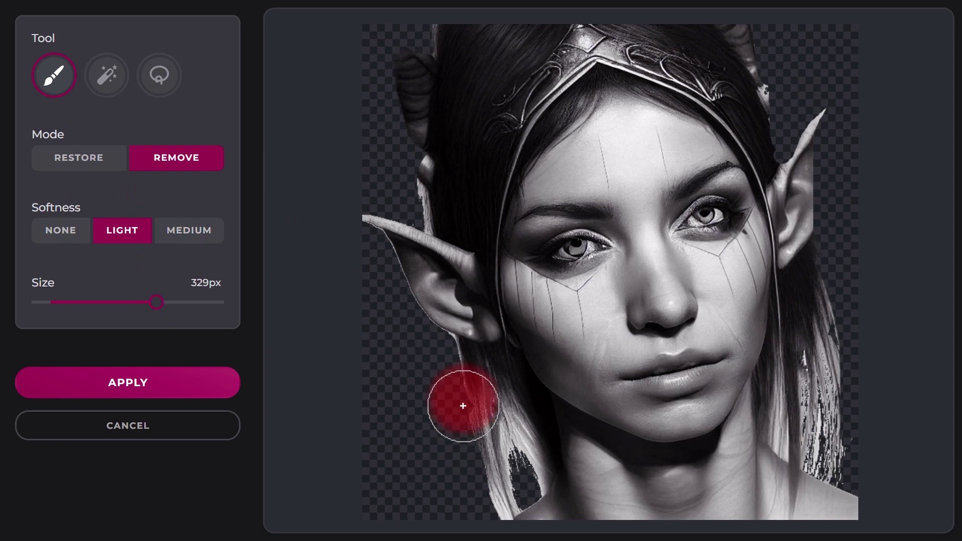
mouse_move(463, 406)
left_mouse_down()
mouse_move(503, 429)
mouse_move(490, 483)
mouse_move(515, 456)
left_mouse_up()
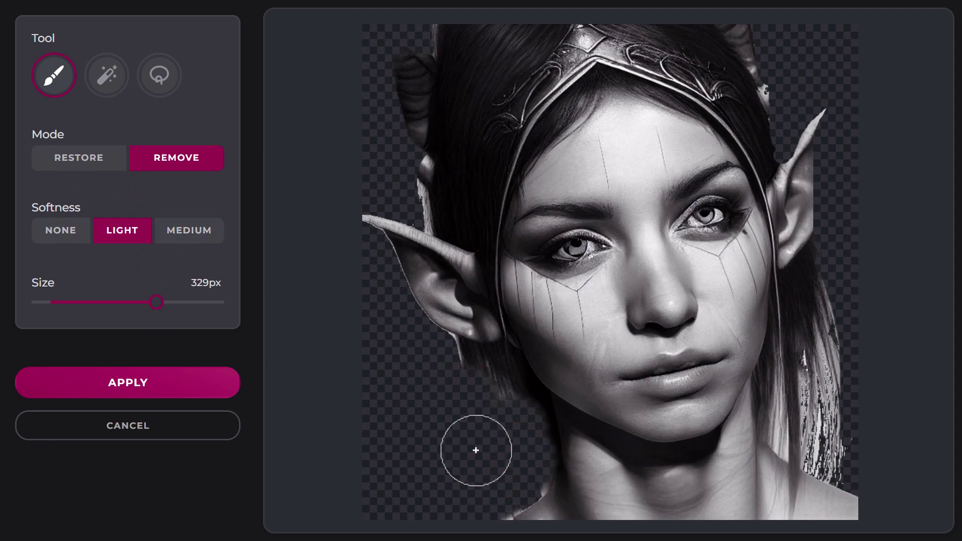
left_click_drag(458, 381, 510, 411)
mouse_move(832, 273)
left_mouse_down()
mouse_move(842, 338)
mouse_move(823, 418)
mouse_move(833, 460)
mouse_move(804, 409)
mouse_move(810, 331)
left_mouse_up()
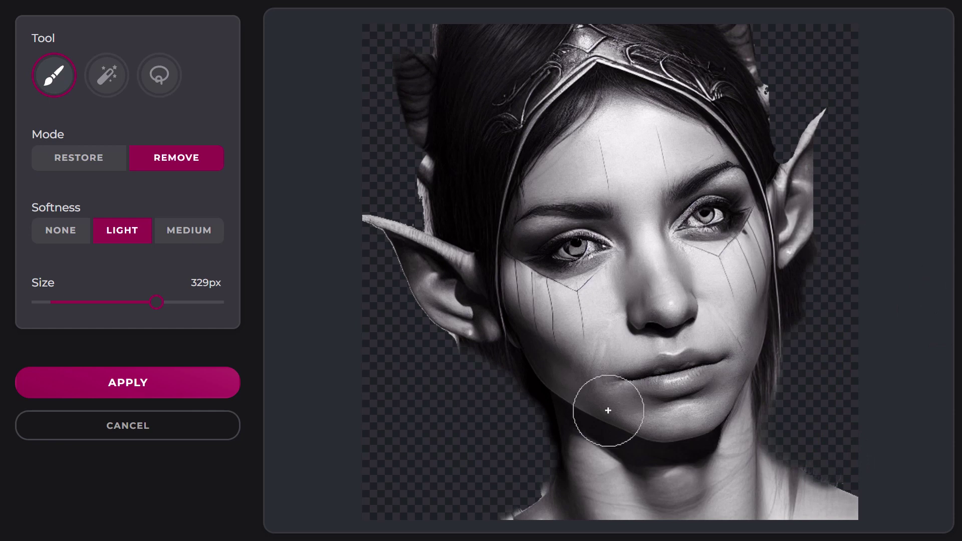
Step: Remove the horn and fringe above the left ear with a light-softness 132 px brush
scroll(633, 307, "down", 2)
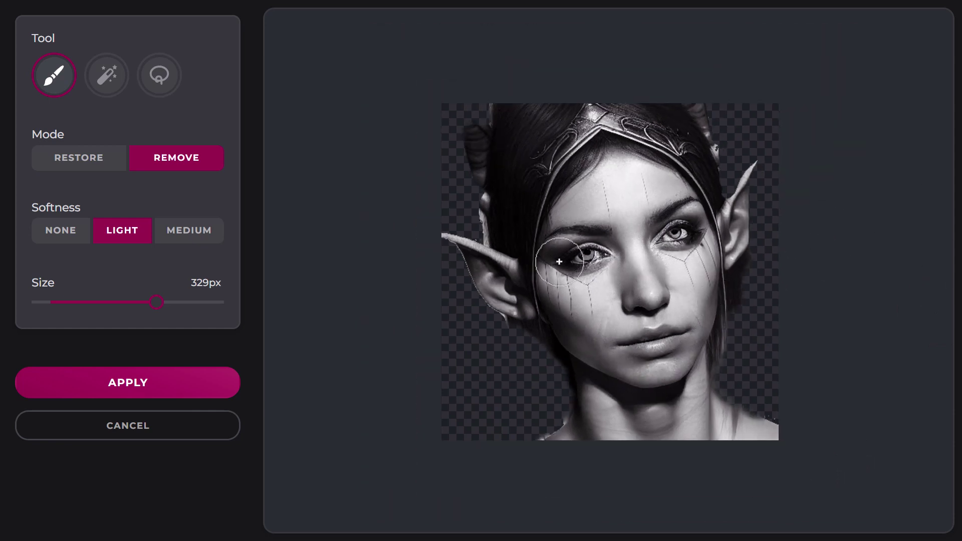
left_click(86, 304)
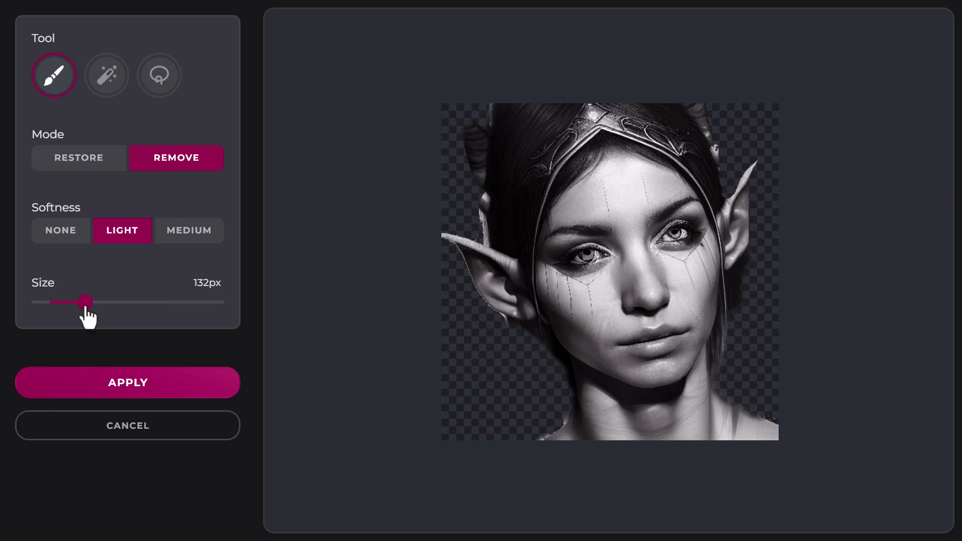
mouse_move(476, 121)
left_mouse_down()
mouse_move(473, 237)
mouse_move(490, 86)
mouse_move(514, 71)
left_mouse_up()
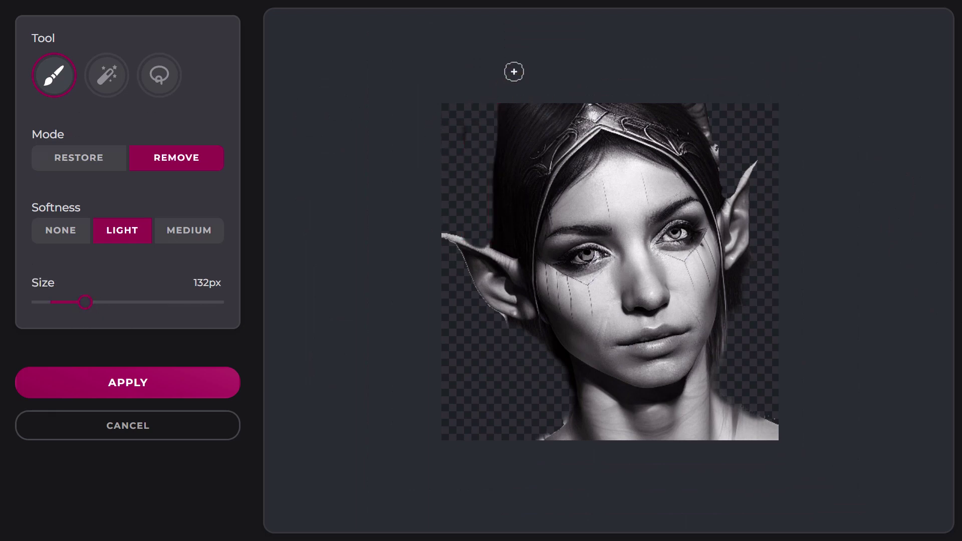
Step: Restore the upper edge of the left ear with a light-softness 103 px brush and apply the cutout
left_click(120, 159)
left_click(36, 303)
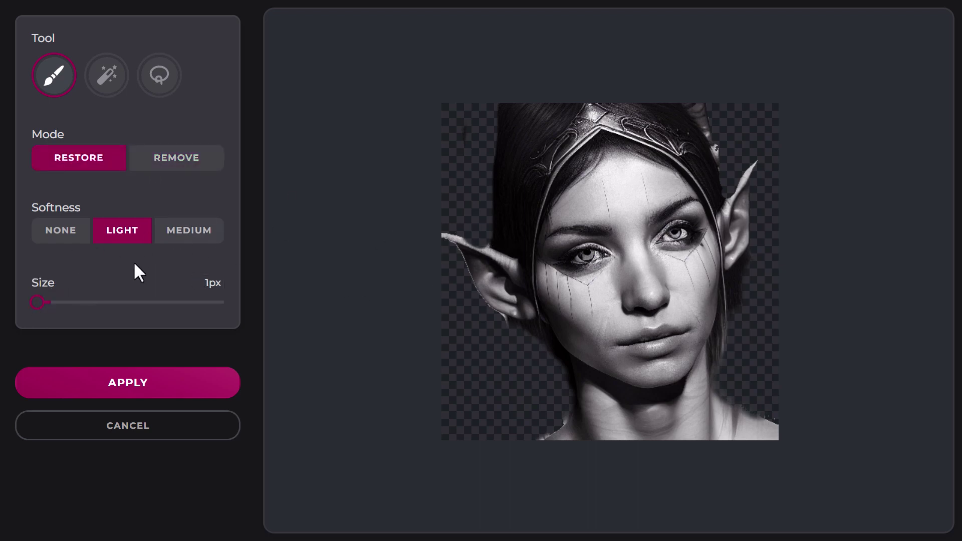
left_click(75, 303)
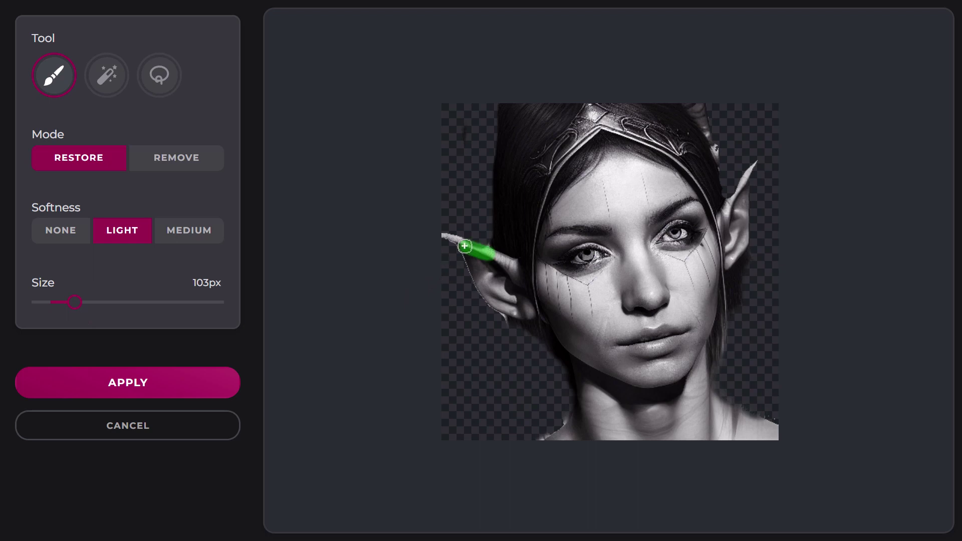
left_click_drag(464, 246, 455, 242)
left_click(170, 382)
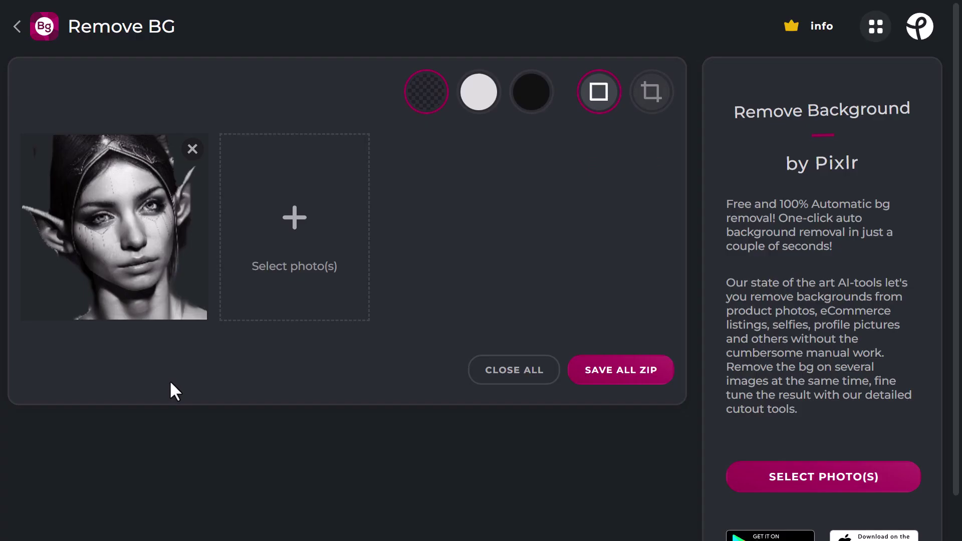
Step: Show the save and fine-tune options of the finished elf portrait cutout
mouse_move(179, 196)
scroll(155, 396, "down", 1)
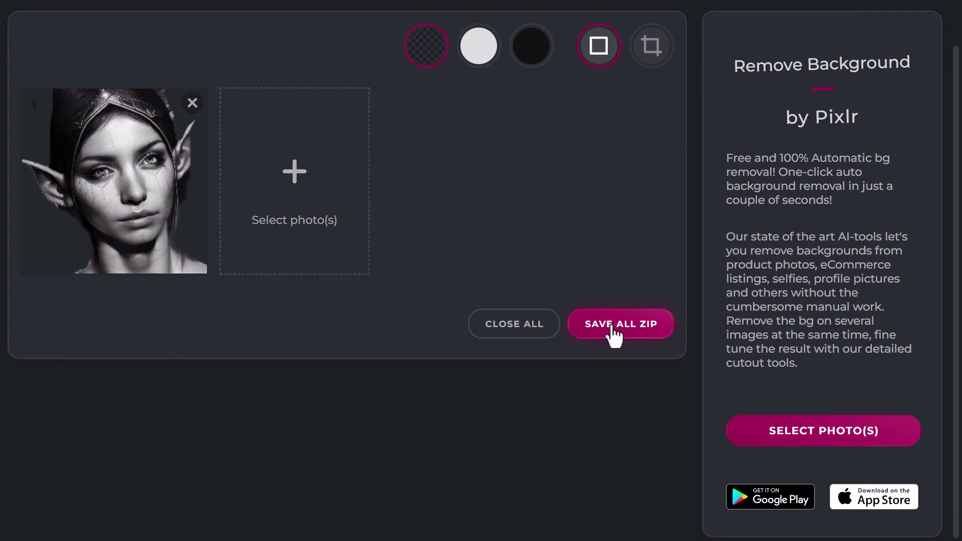
mouse_move(58, 189)
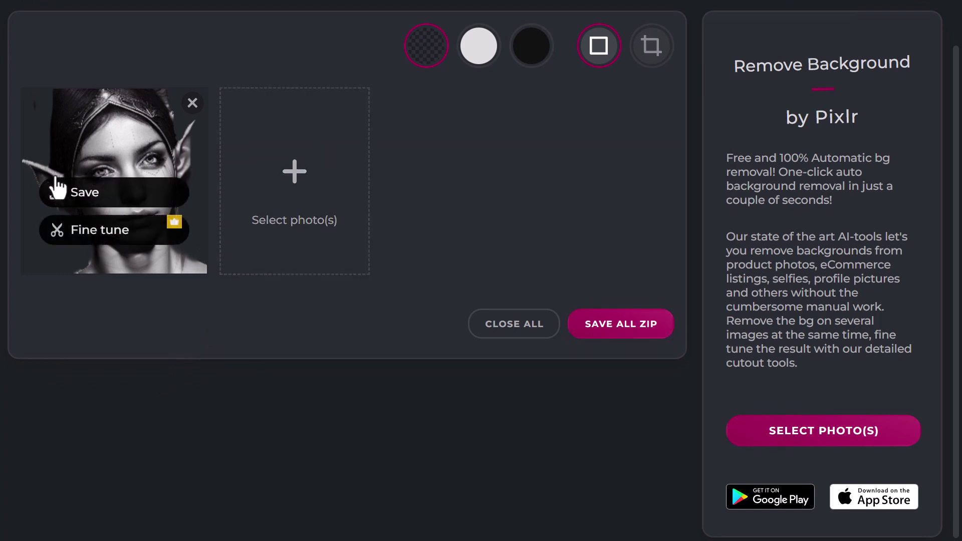
Step: Save the elf portrait cutout as a PNG in the export folder, then view and close the exported file in Microsoft Office Picture Manager
left_click(75, 195)
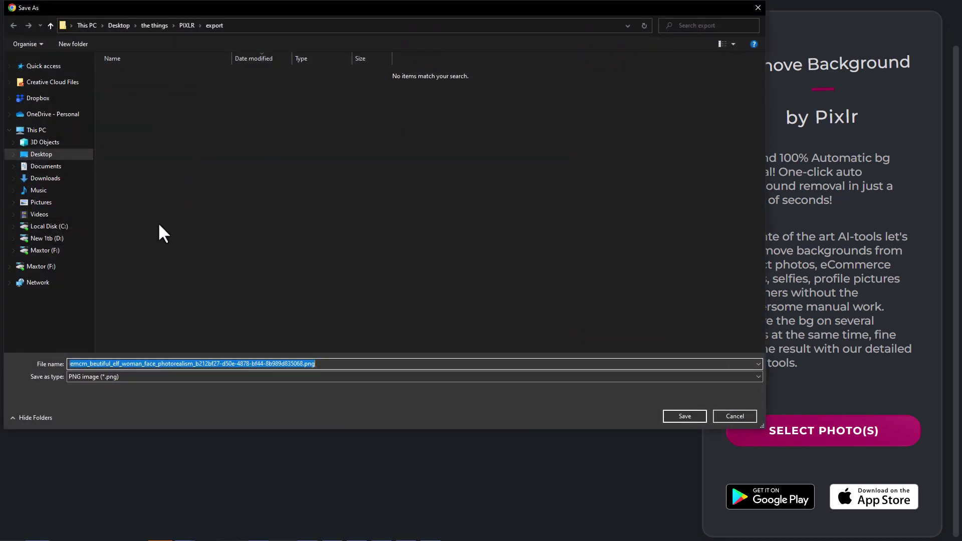
key("Return")
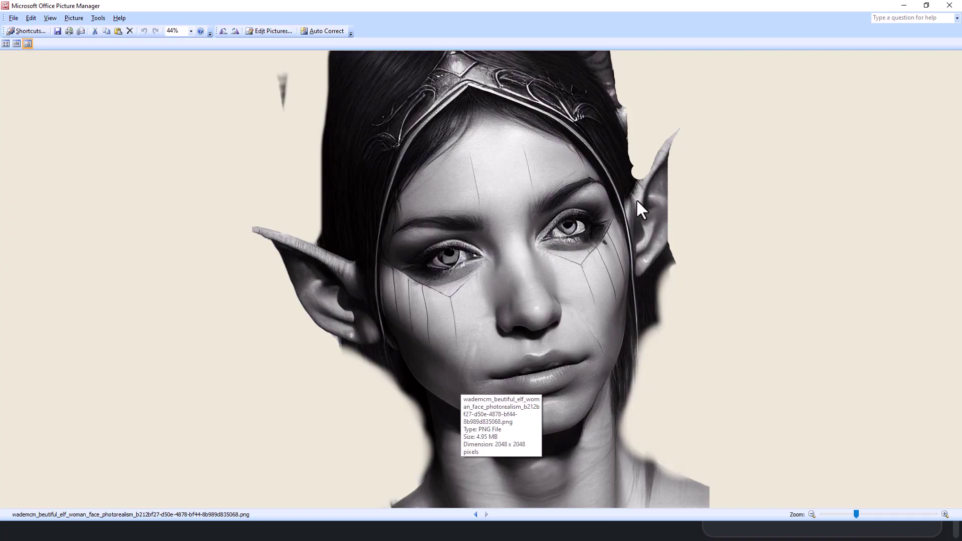
left_click(950, 5)
left_click(671, 30)
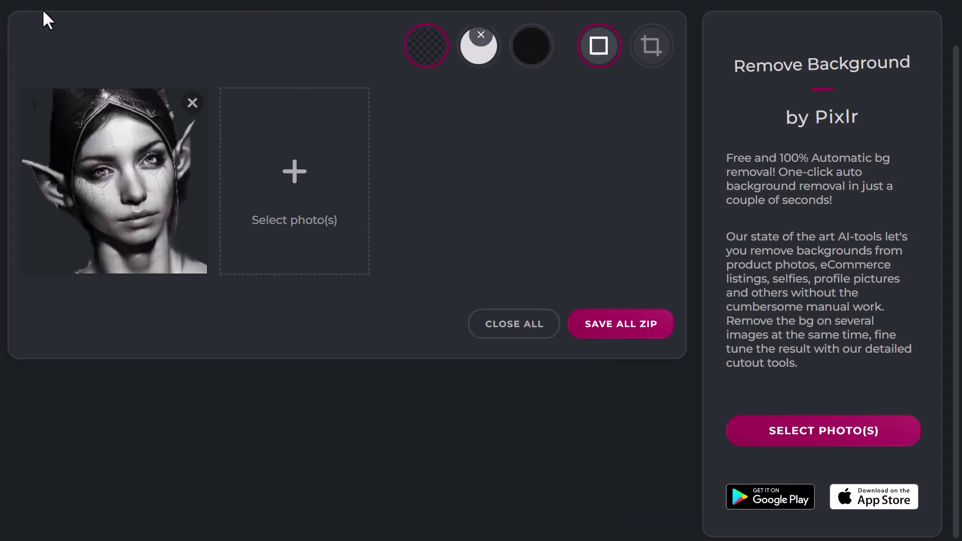
Step: Close all photos in the background remover and return to the Pixlr overview of apps
left_click(506, 332)
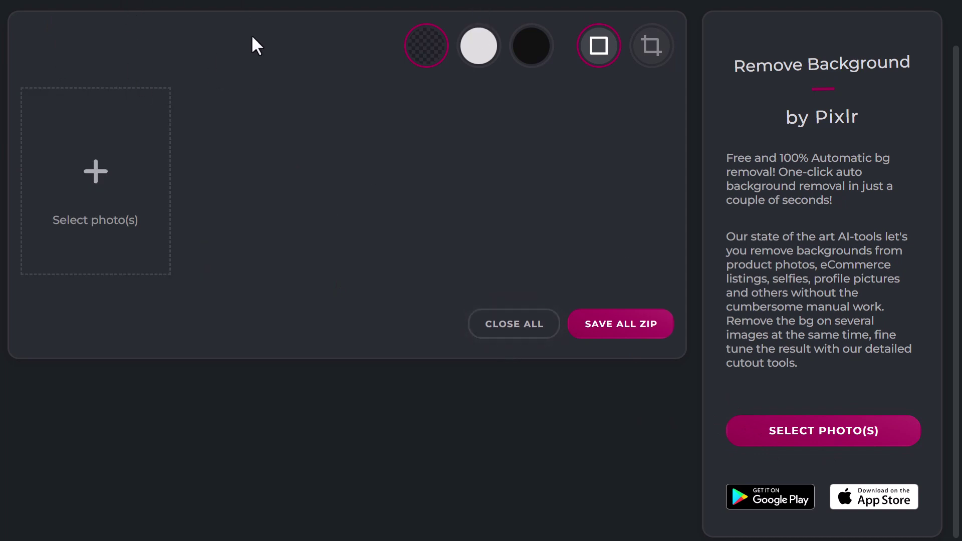
scroll(391, 70, "up", 1)
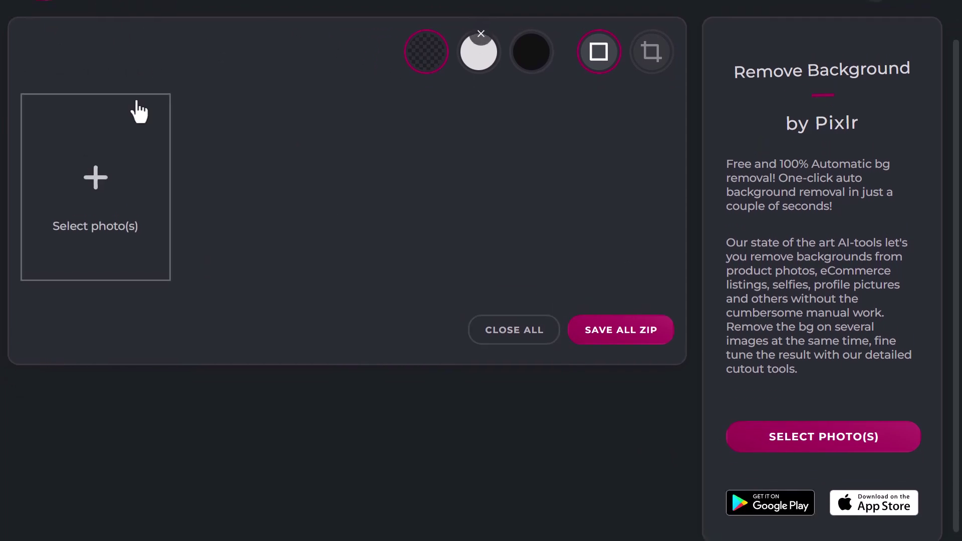
left_click(37, 29)
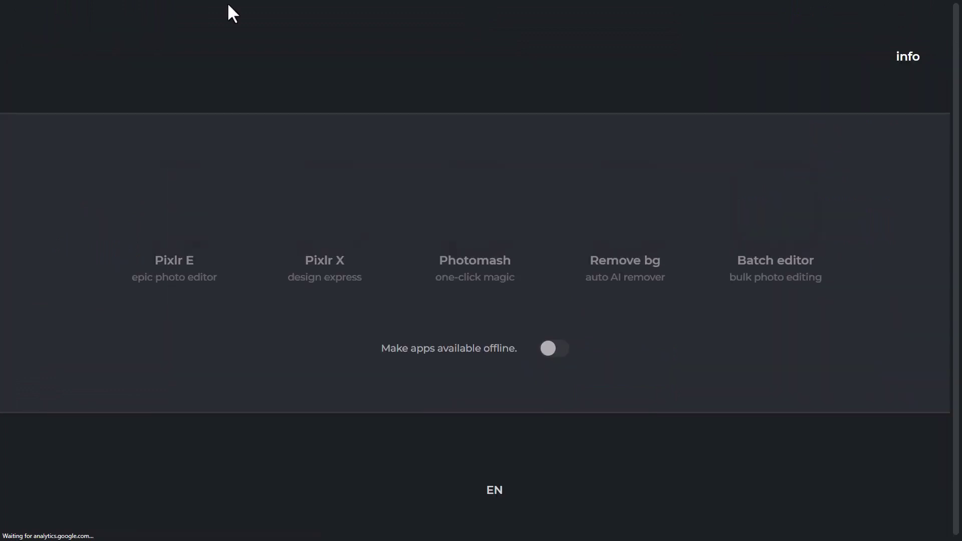